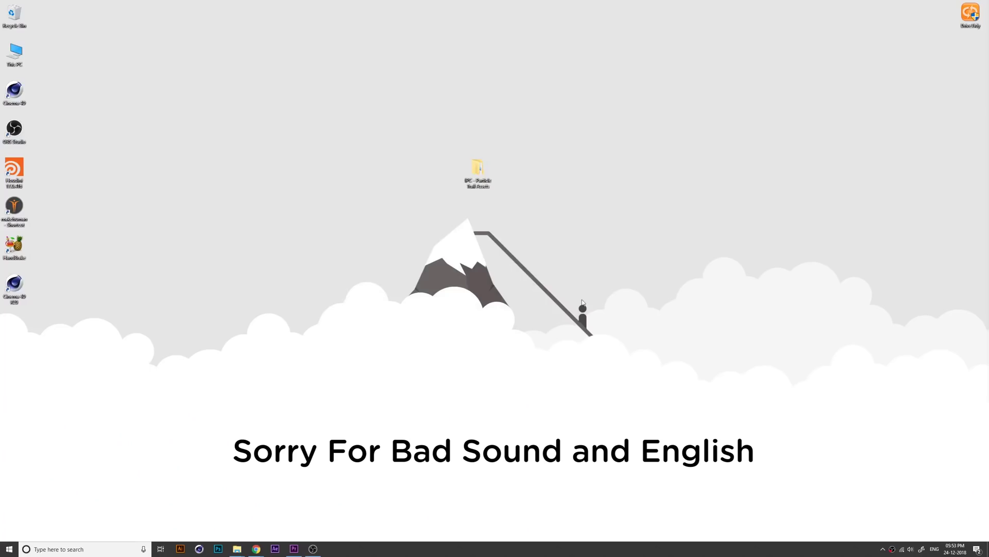
- Refresh the Windows desktop icons from the desktop context menu
{"action": "right_click", "coordinate": [572, 146]}
{"action": "left_click", "coordinate": [619, 169]}
- Open IPC - Particle Trail Assets, widen and centre its window, and switch to large icons
{"action": "double_click", "coordinate": [477, 172]}
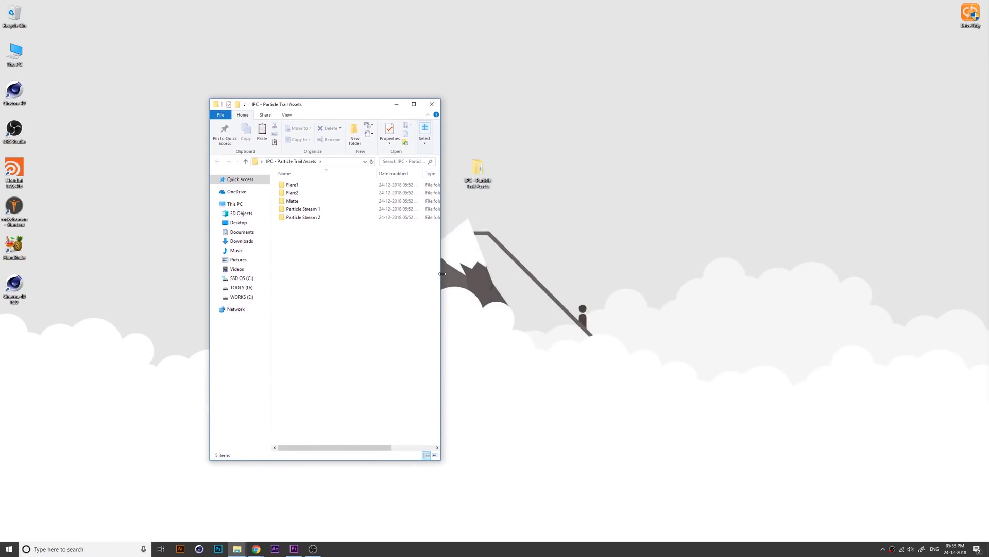
{"action": "left_click_drag", "start_coordinate": [443, 273], "coordinate": [701, 253]}
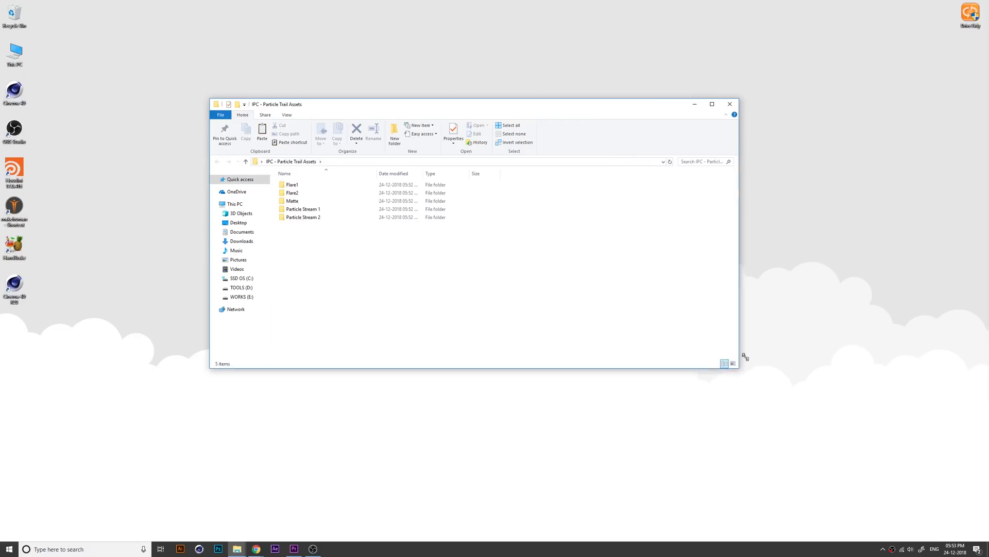
{"action": "left_click_drag", "start_coordinate": [698, 461], "coordinate": [695, 325]}
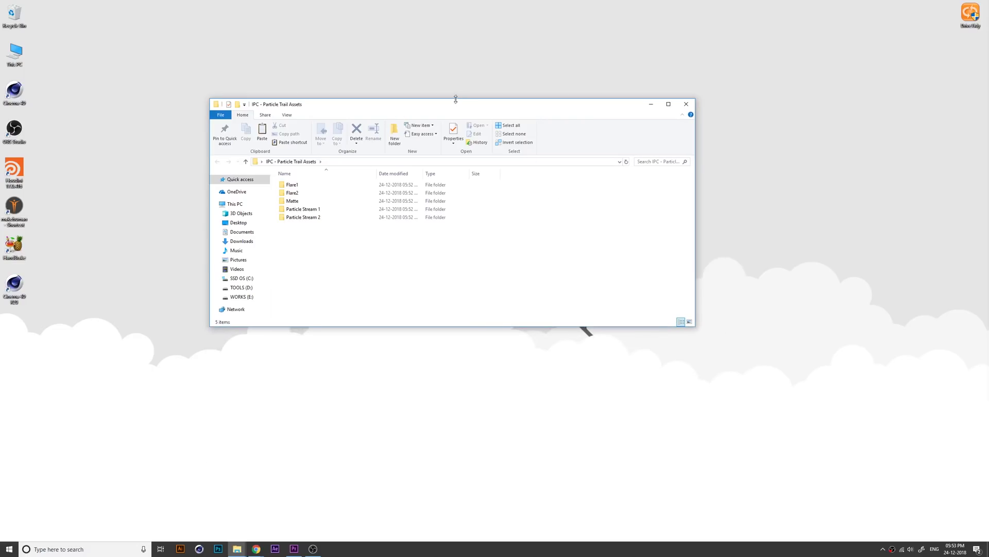
{"action": "left_click_drag", "start_coordinate": [455, 99], "coordinate": [521, 142]}
{"action": "left_click", "coordinate": [754, 365]}
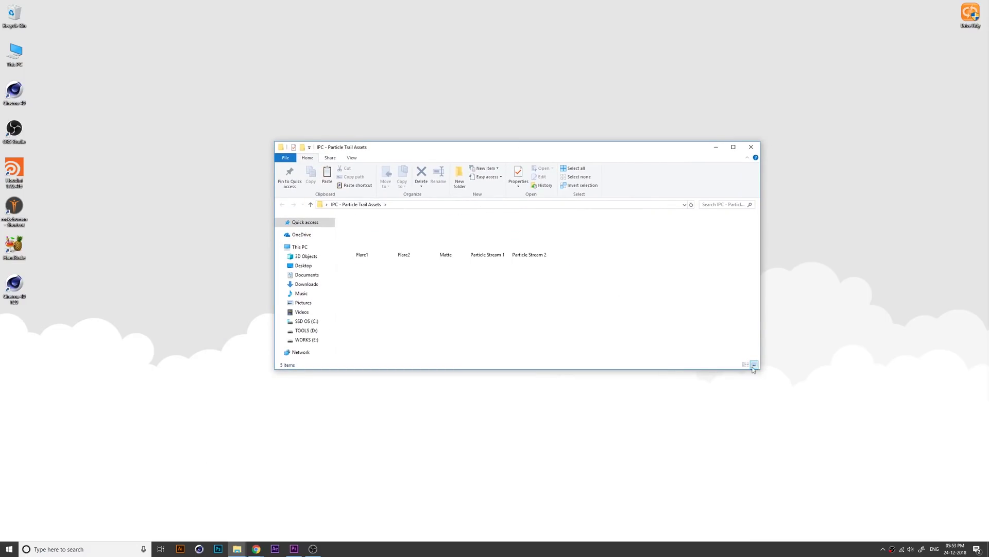
- Peek inside the Matte, Particle Stream 1 and Particle Stream 2 folders
{"action": "left_click", "coordinate": [449, 236]}
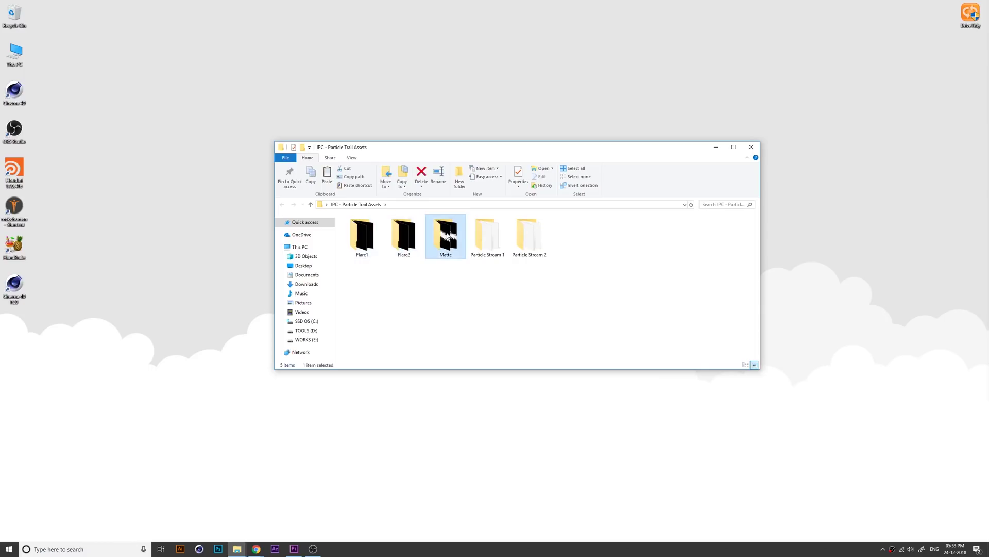
{"action": "double_click", "coordinate": [447, 236]}
{"action": "key", "text": "alt+Left"}
{"action": "double_click", "coordinate": [487, 235]}
{"action": "key", "text": "alt+Left"}
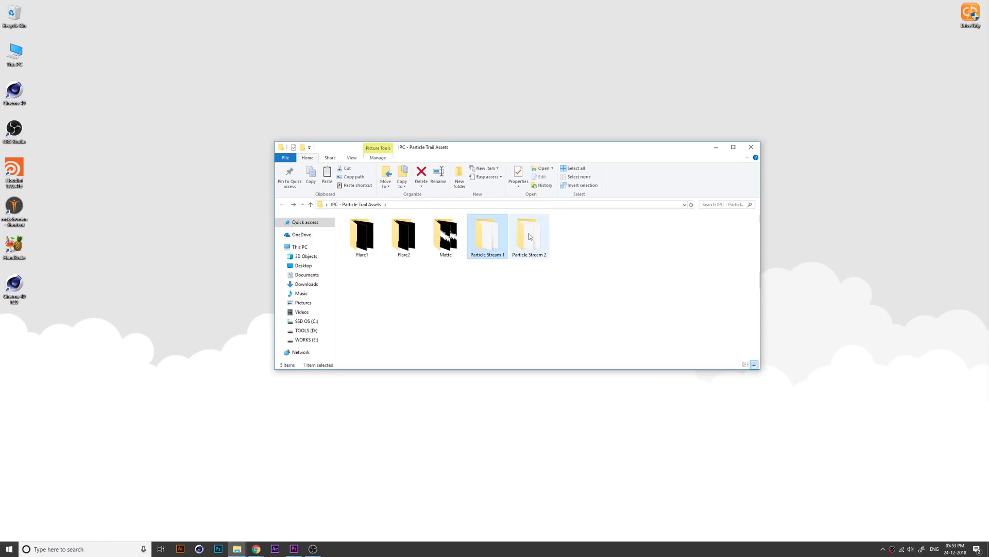
{"action": "double_click", "coordinate": [530, 236]}
{"action": "key", "text": "alt+Left"}
{"action": "left_click", "coordinate": [459, 324]}
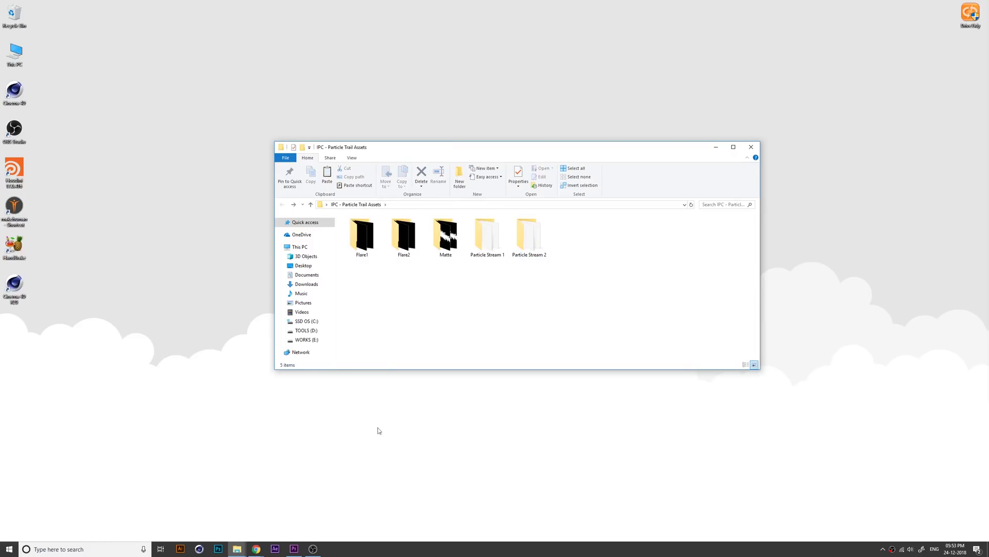
- Create a new sequence from the DSLR 1080p preset and name it Particle Trail
{"action": "left_click", "coordinate": [295, 547]}
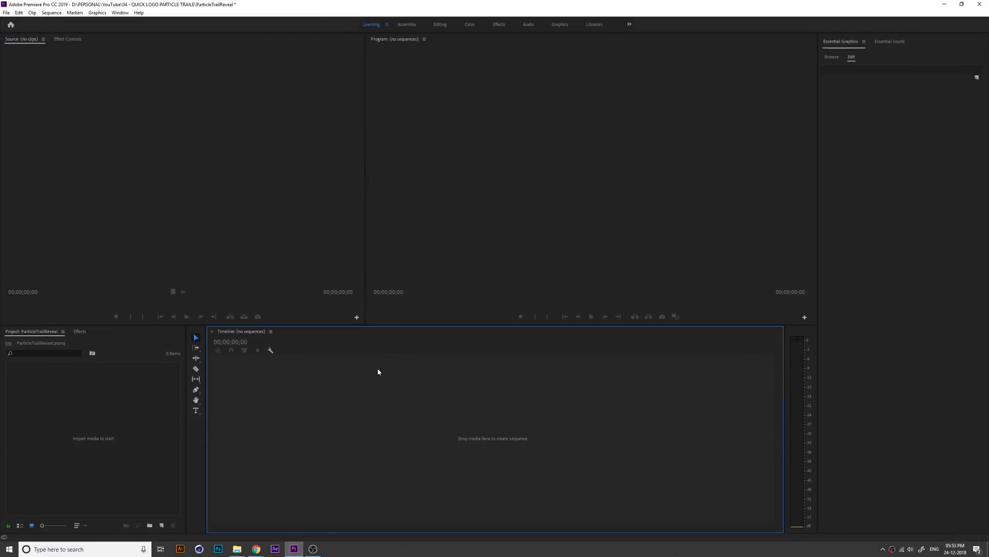
{"action": "left_click", "coordinate": [169, 497]}
{"action": "left_click", "coordinate": [162, 525]}
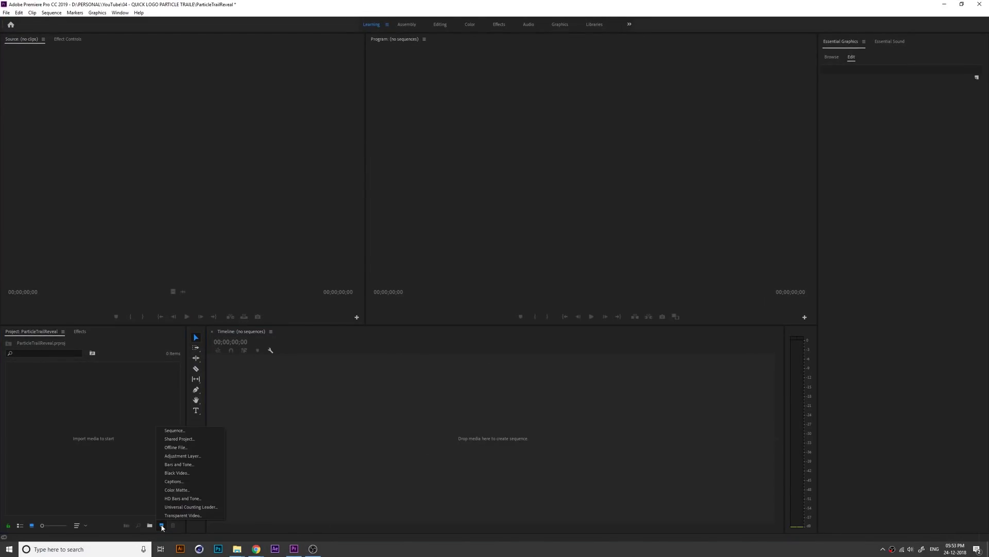
{"action": "left_click", "coordinate": [192, 431]}
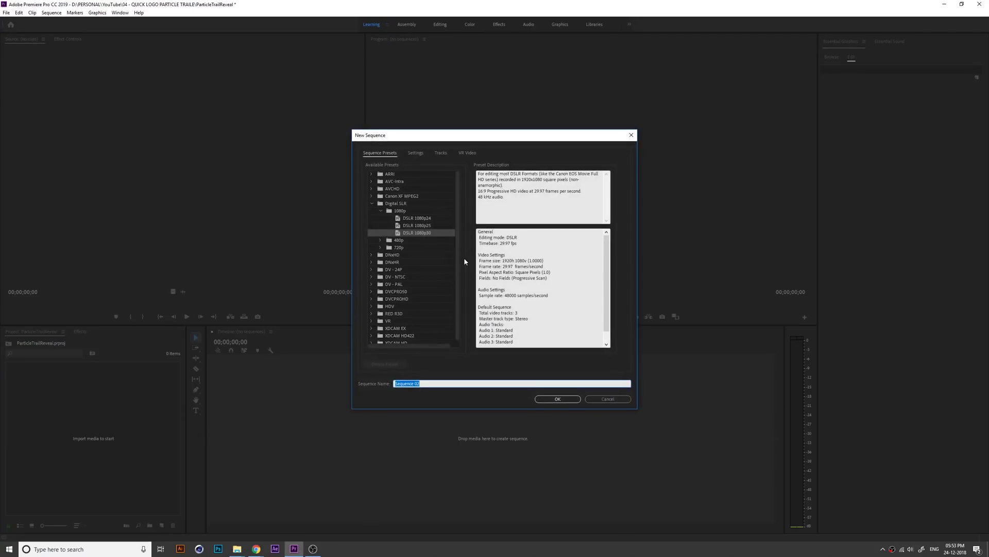
{"action": "left_click", "coordinate": [401, 204]}
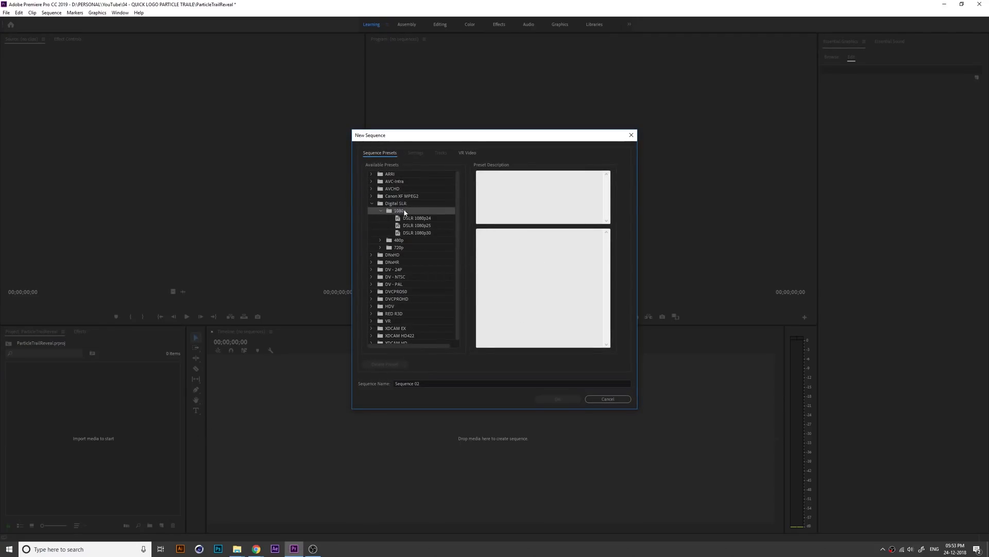
{"action": "double_click", "coordinate": [429, 231]}
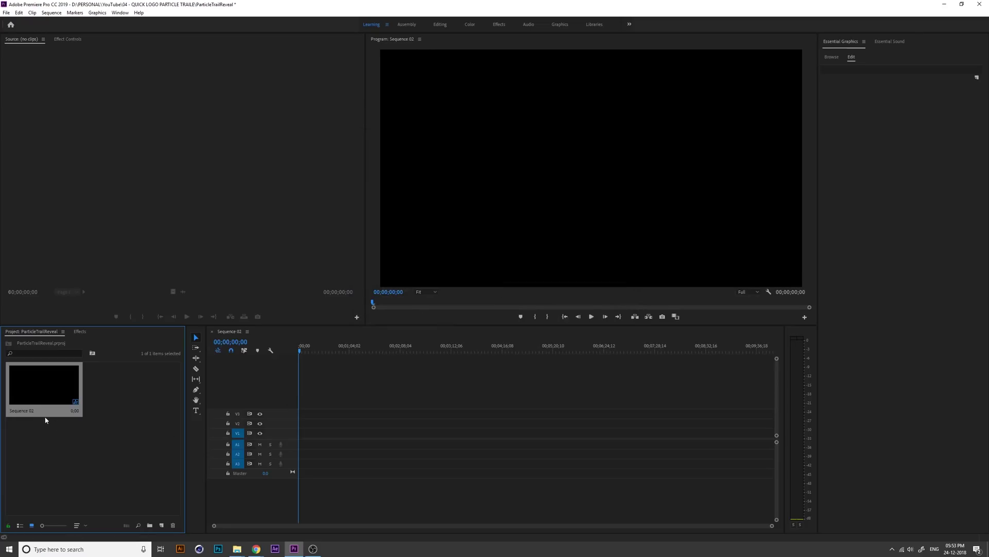
{"action": "type", "text": "Particle Trail"}
{"action": "left_click", "coordinate": [95, 421]}
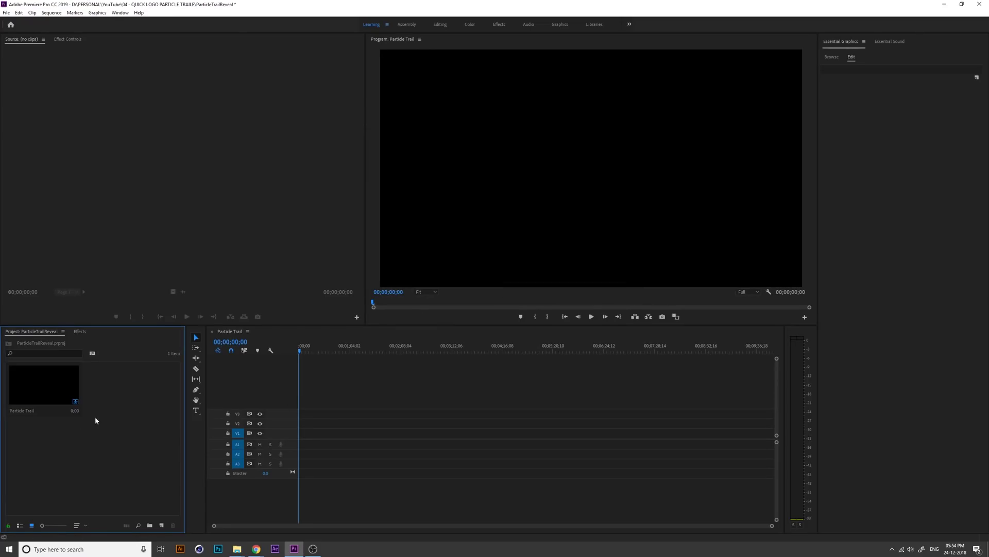
{"action": "left_click", "coordinate": [50, 397]}
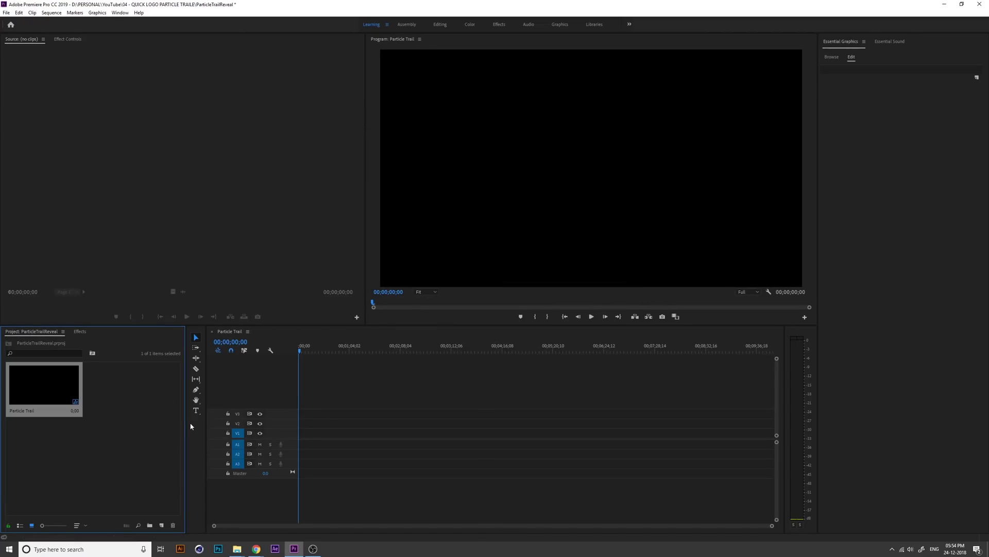
{"action": "left_click", "coordinate": [120, 433]}
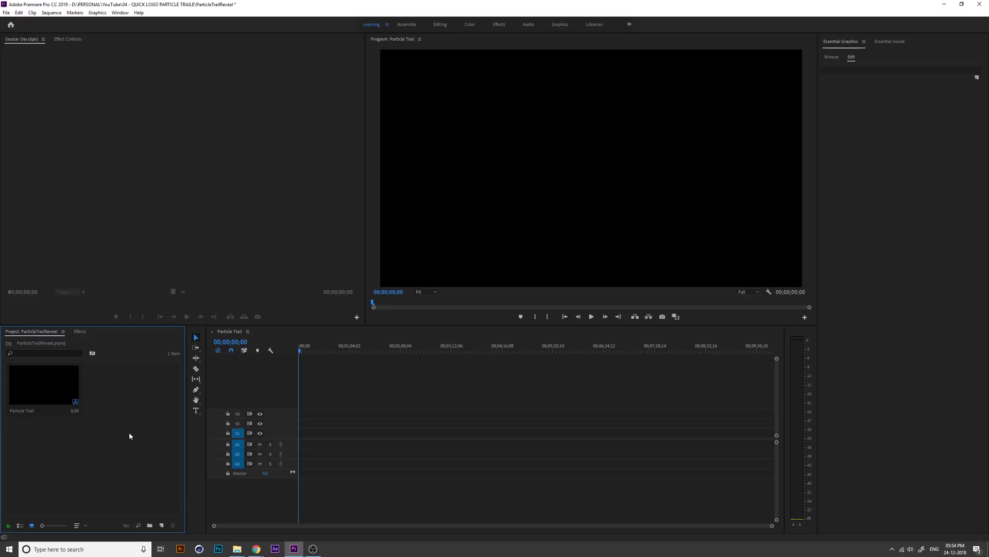
- Import the Flare1 frames from the Desktop assets folder as an image sequence
{"action": "double_click", "coordinate": [130, 436]}
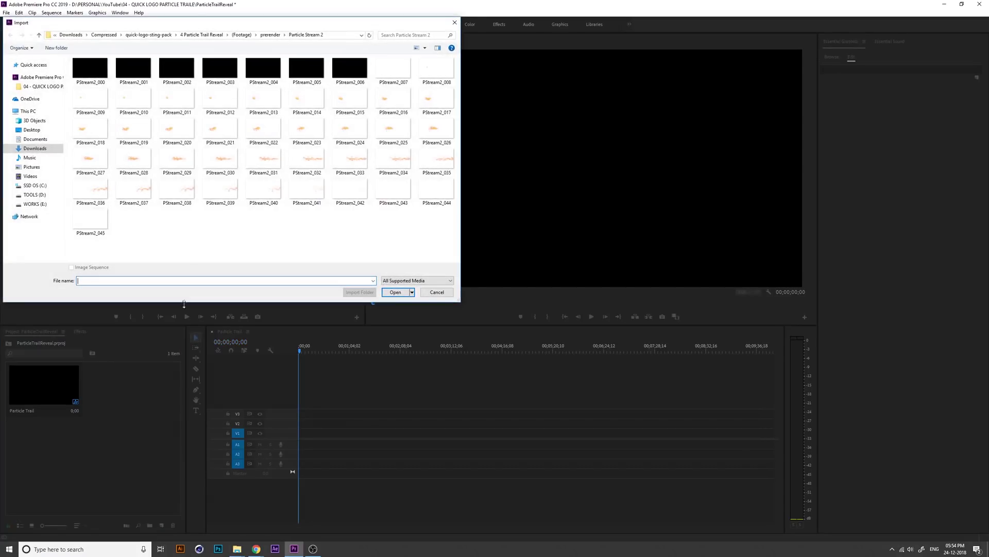
{"action": "left_click", "coordinate": [32, 129]}
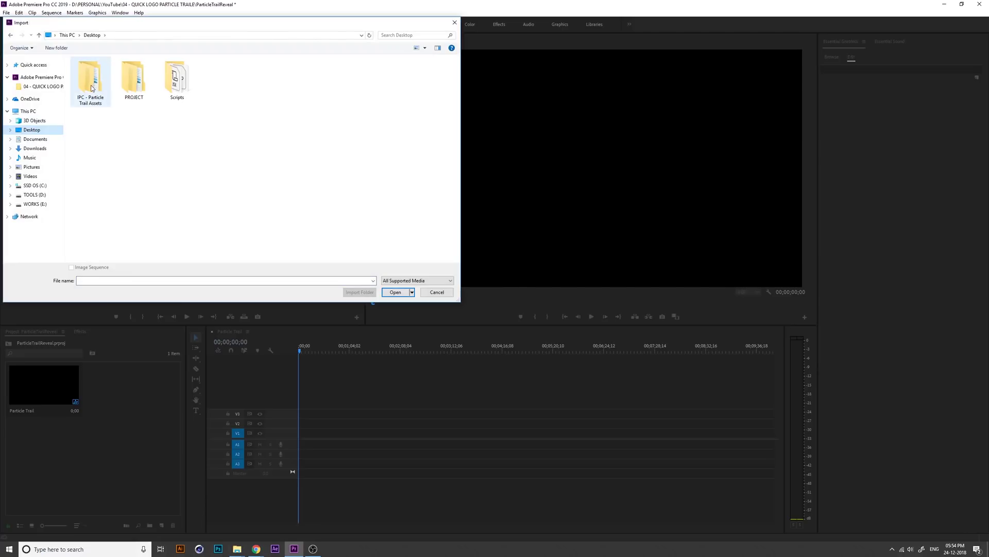
{"action": "double_click", "coordinate": [91, 87]}
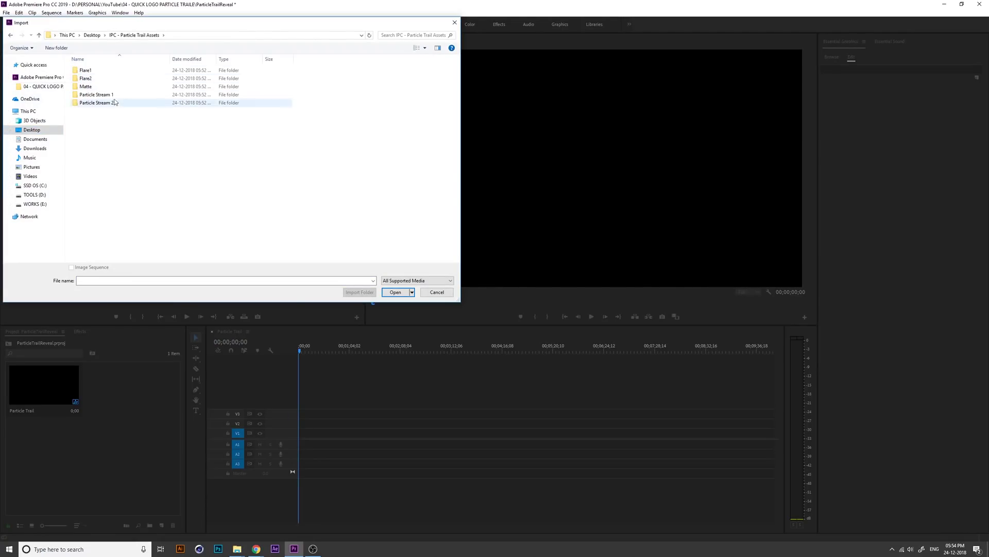
{"action": "left_click", "coordinate": [114, 95]}
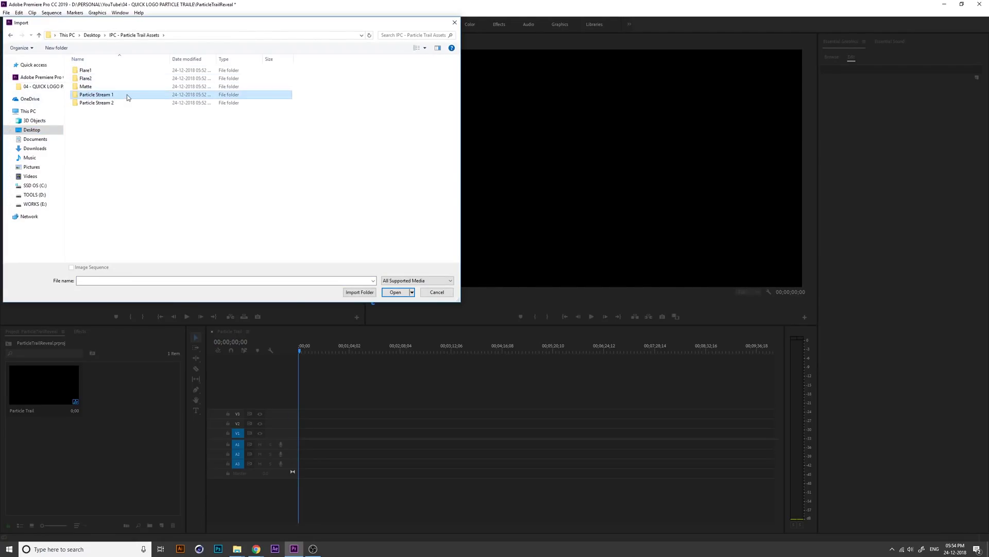
{"action": "double_click", "coordinate": [103, 69]}
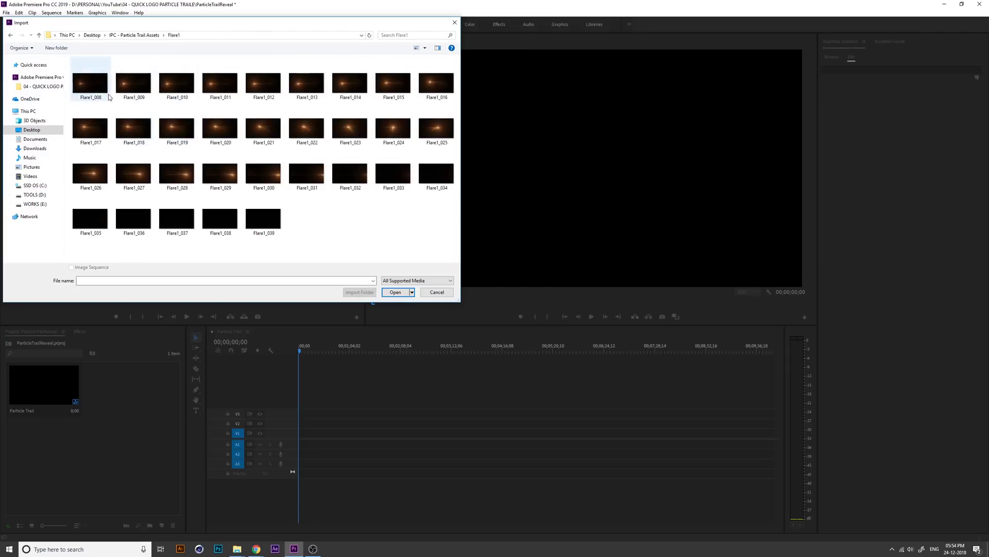
{"action": "left_click", "coordinate": [98, 95]}
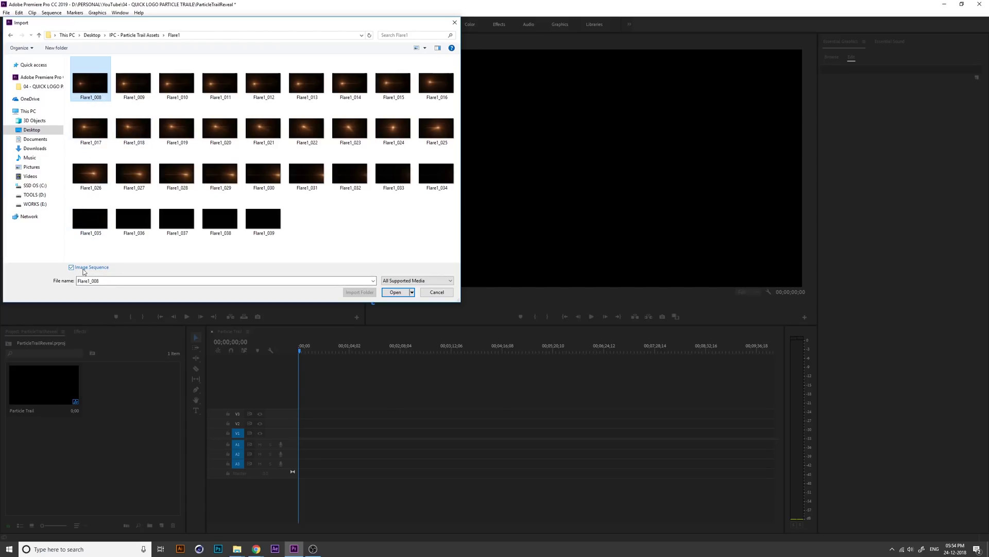
{"action": "left_click", "coordinate": [396, 291]}
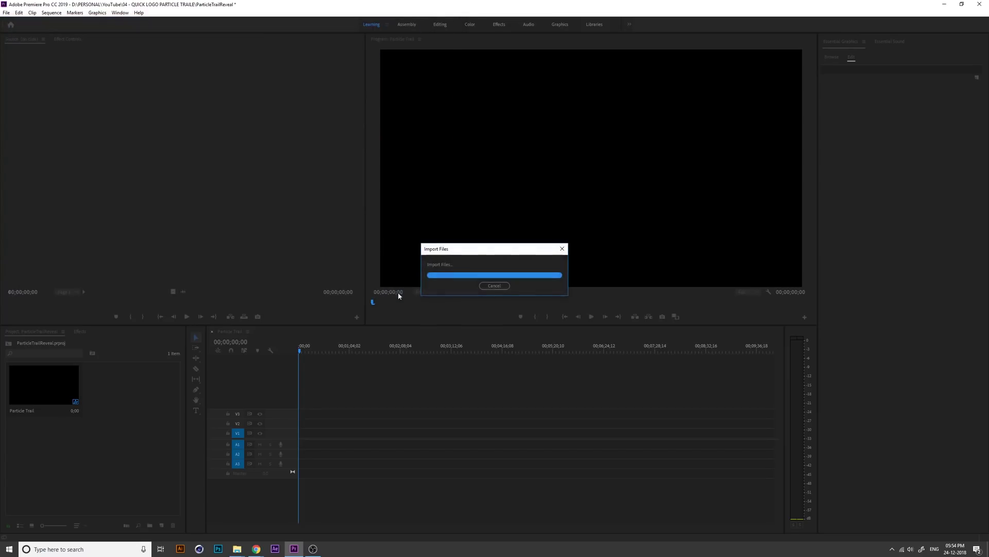
- Import the Flare2 frames as an image sequence
{"action": "double_click", "coordinate": [70, 470]}
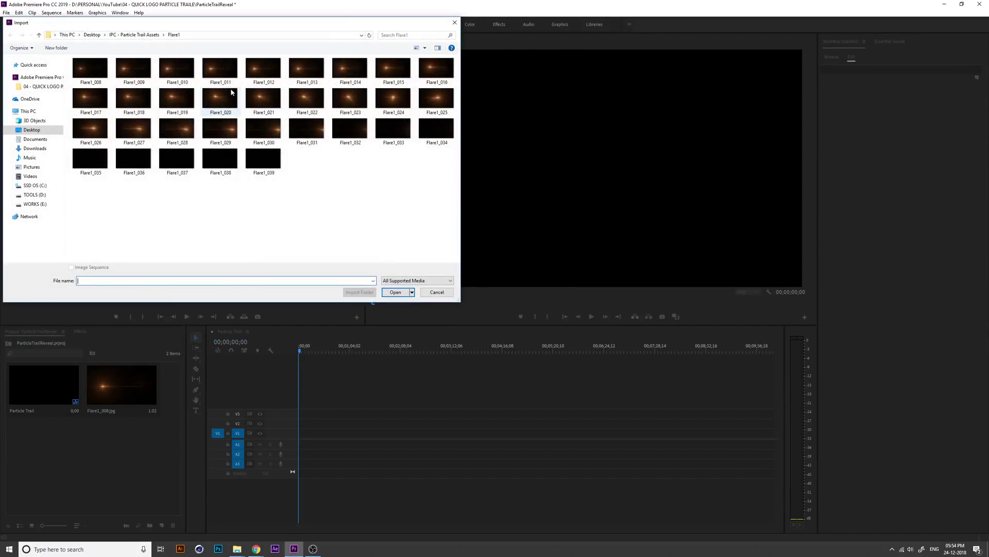
{"action": "left_click", "coordinate": [151, 36]}
{"action": "double_click", "coordinate": [81, 77]}
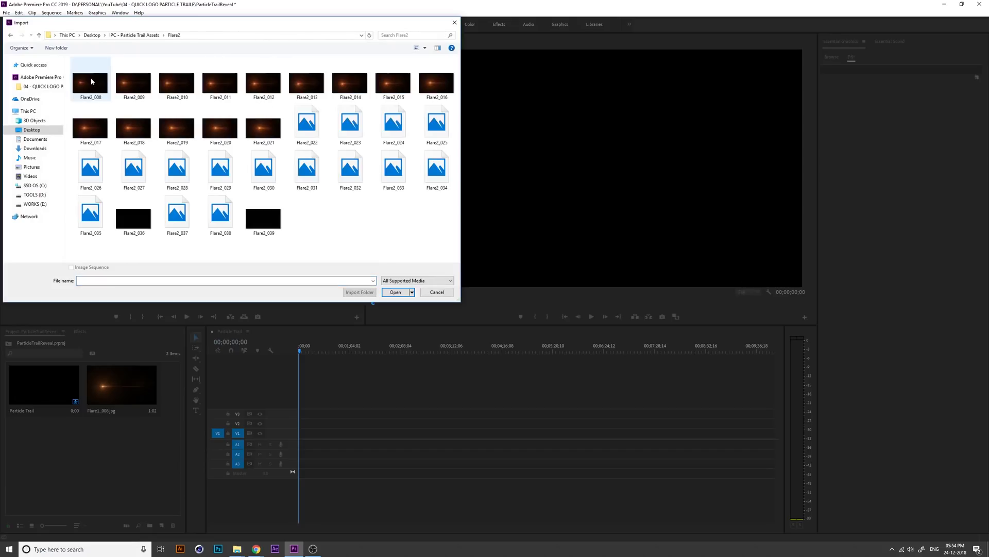
{"action": "left_click", "coordinate": [90, 90]}
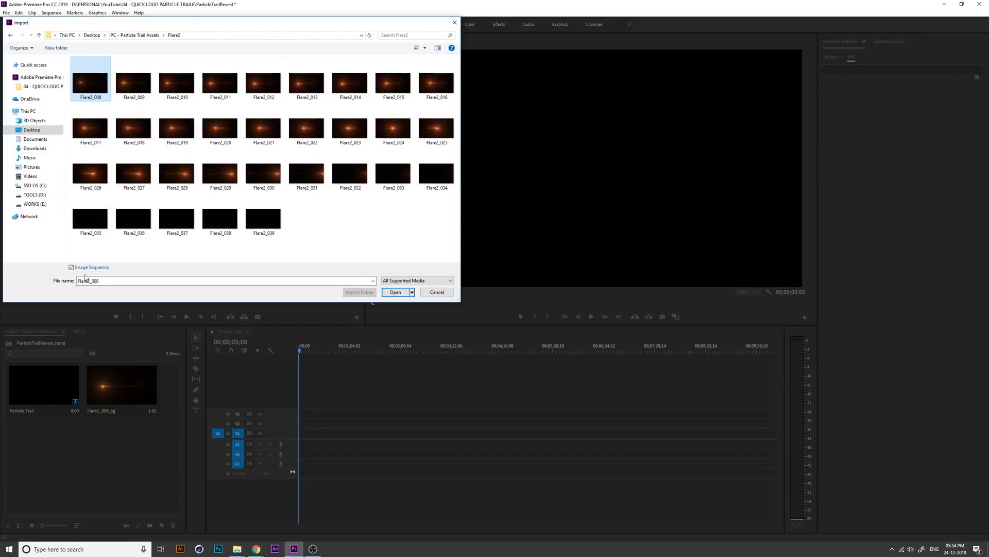
{"action": "left_click", "coordinate": [396, 292]}
- Import the Matte frames as an image sequence
{"action": "double_click", "coordinate": [105, 443]}
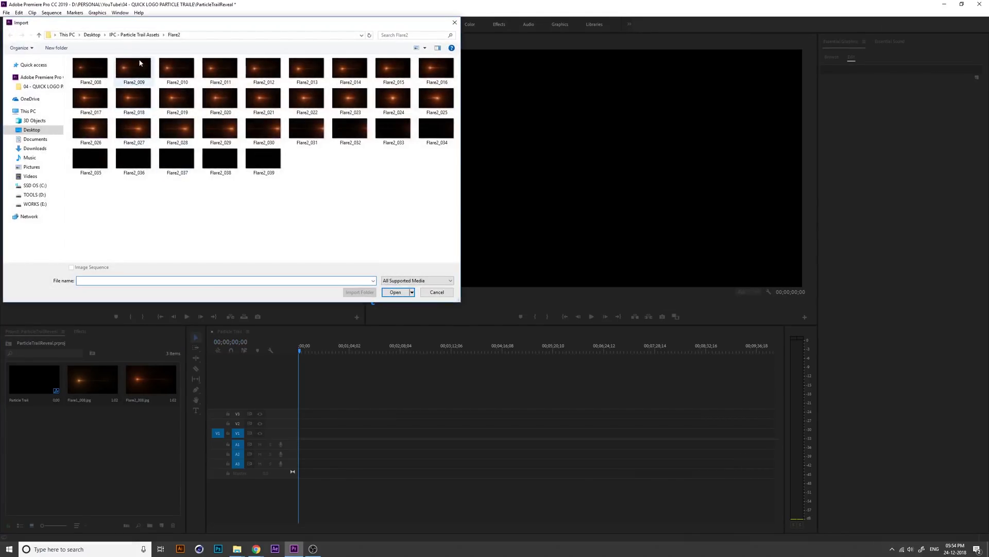
{"action": "key", "text": "BackSpace"}
{"action": "double_click", "coordinate": [131, 76]}
{"action": "left_click", "coordinate": [90, 69]}
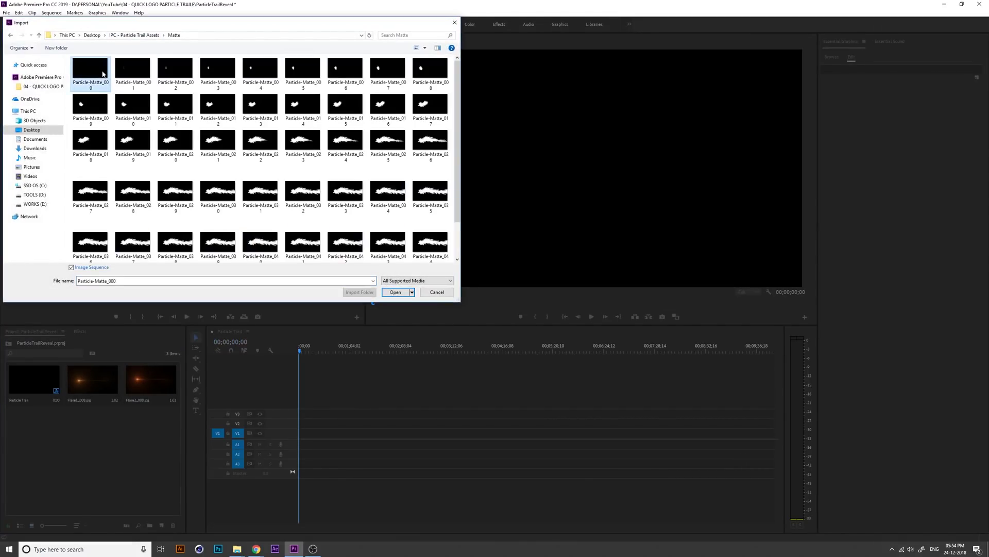
{"action": "left_click", "coordinate": [395, 293]}
- Import PStream1_000 from Particle Stream 1 as an image sequence
{"action": "double_click", "coordinate": [116, 433]}
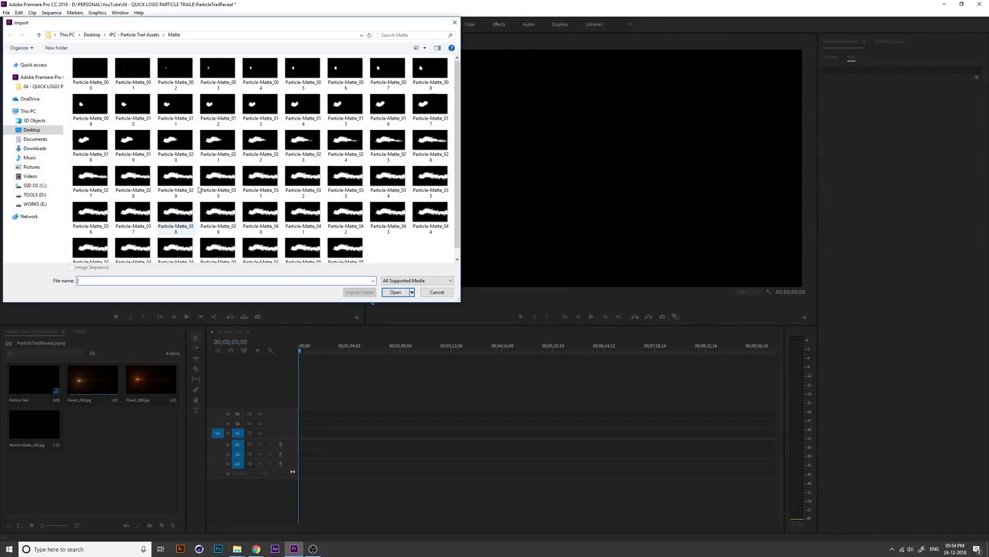
{"action": "key", "text": "BackSpace"}
{"action": "double_click", "coordinate": [104, 97]}
{"action": "left_click", "coordinate": [91, 70]}
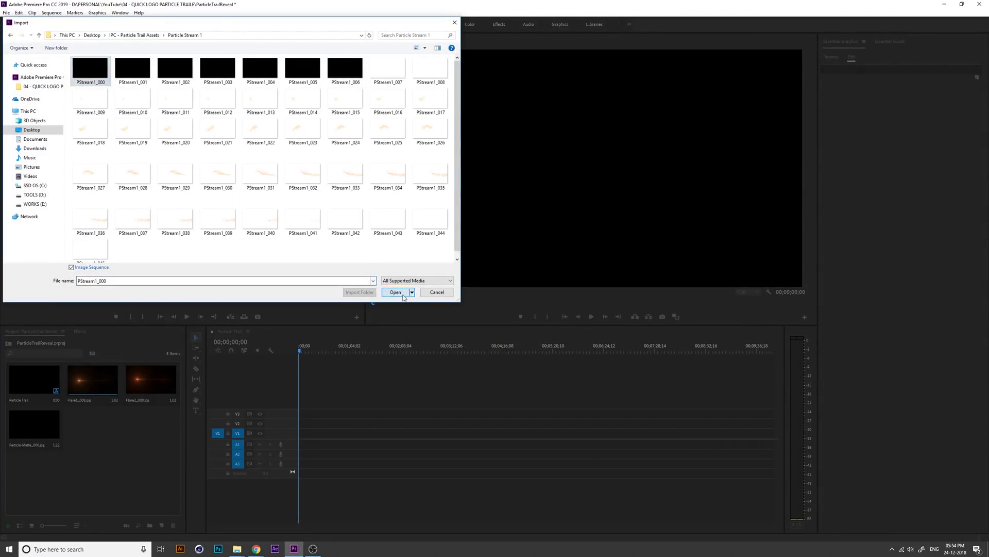
{"action": "left_click", "coordinate": [395, 293]}
- Browse to the Particle Stream 2 folder in the import window
{"action": "double_click", "coordinate": [123, 449]}
{"action": "left_click", "coordinate": [139, 35]}
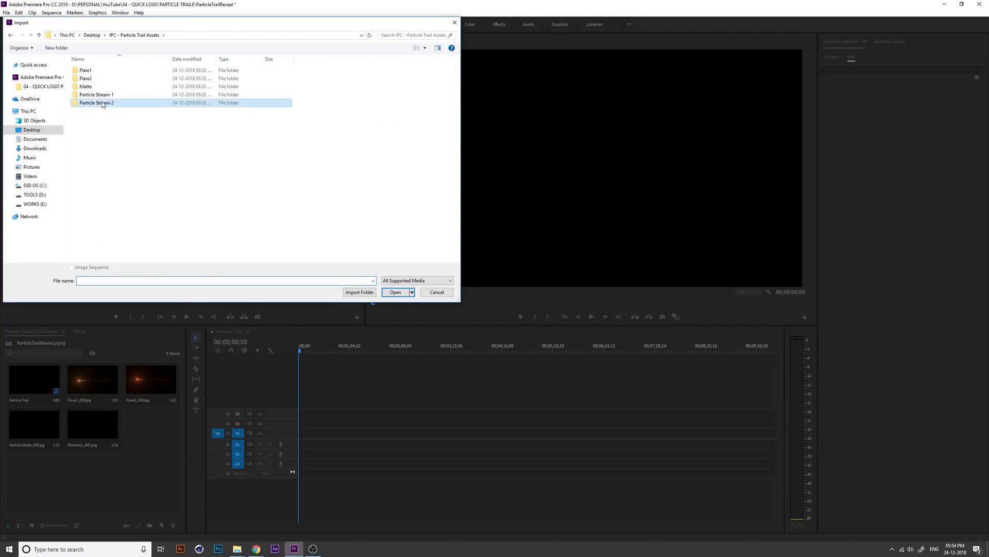
{"action": "double_click", "coordinate": [103, 104]}
{"action": "left_click", "coordinate": [90, 74]}
- Import the PStream2 sequence and start a new title in the frame centre
{"action": "left_click", "coordinate": [395, 292]}
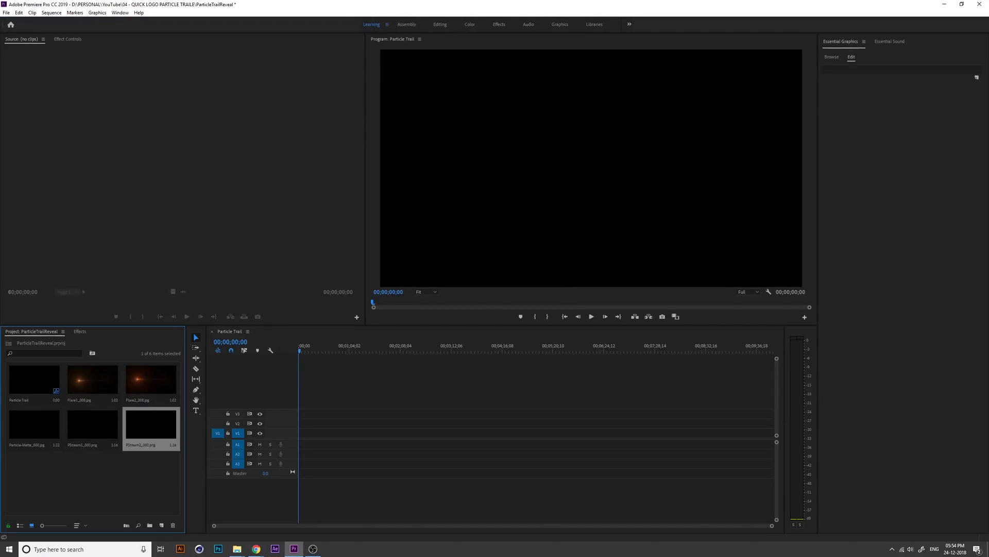
{"action": "left_click", "coordinate": [149, 450]}
{"action": "left_click", "coordinate": [195, 410]}
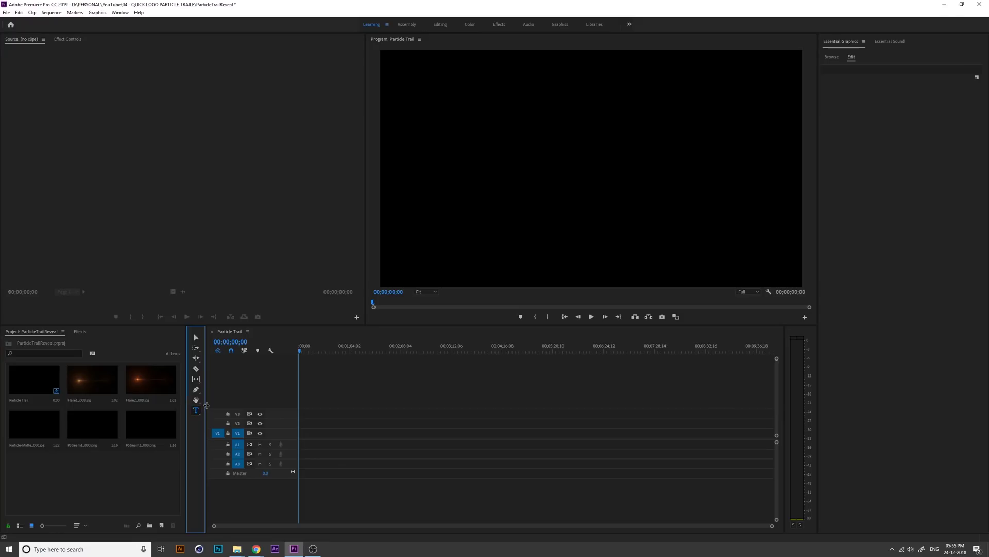
{"action": "left_click", "coordinate": [526, 183]}
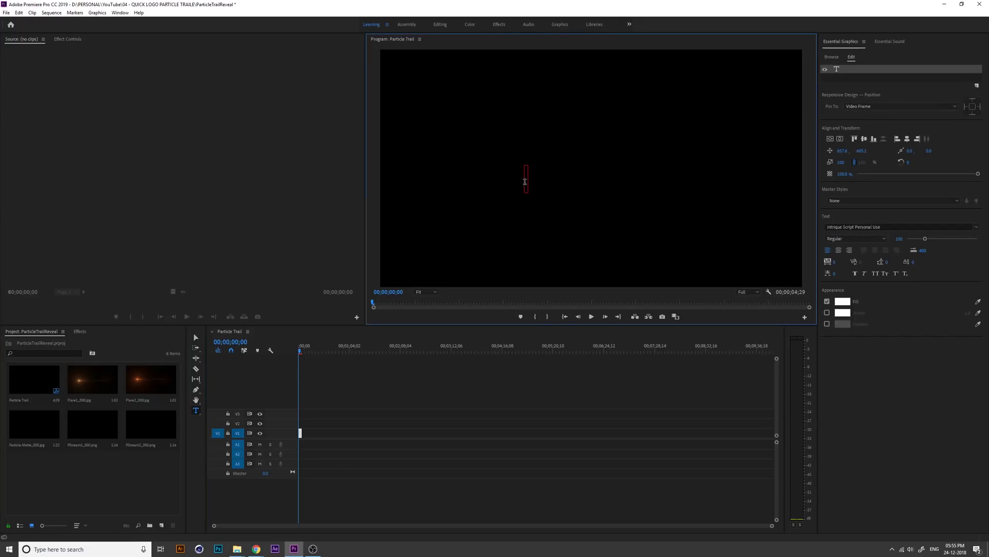
{"action": "type", "text": "W"}
{"action": "type", "text": "eddinf"}
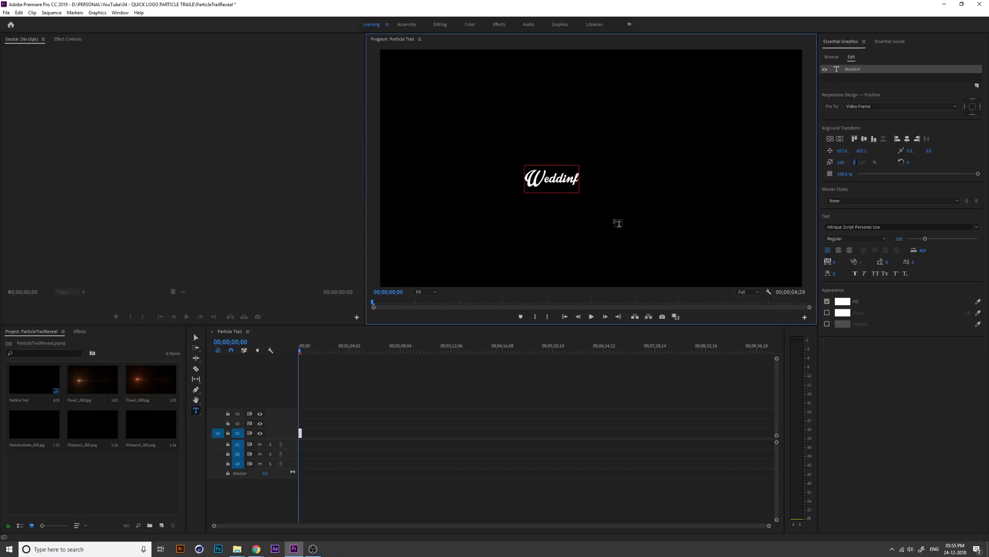
{"action": "key", "text": "BackSpace"}
{"action": "type", "text": "g Titles"}
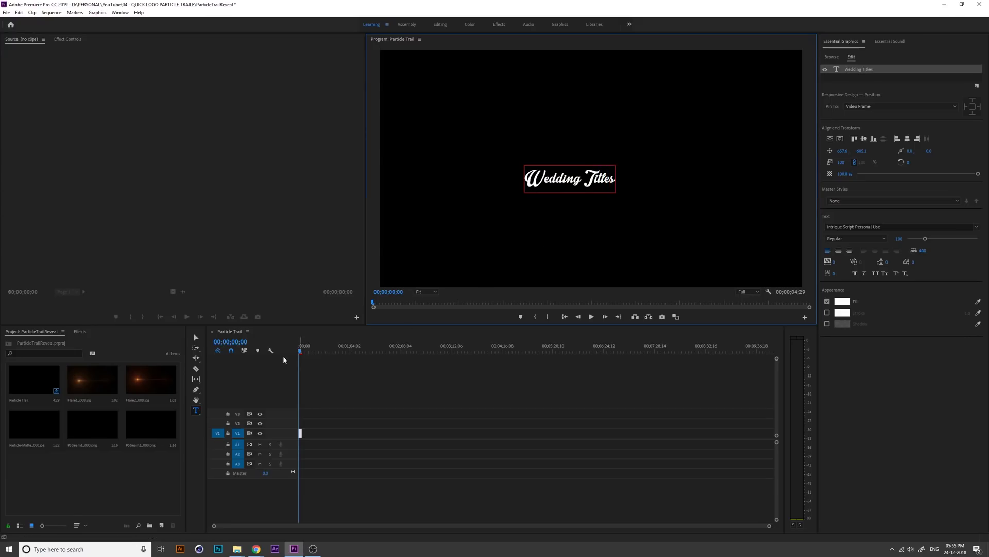
- Enlarge the Wedding Titles text, keep its script font over Market Deco, and centre it
{"action": "left_click", "coordinate": [195, 337]}
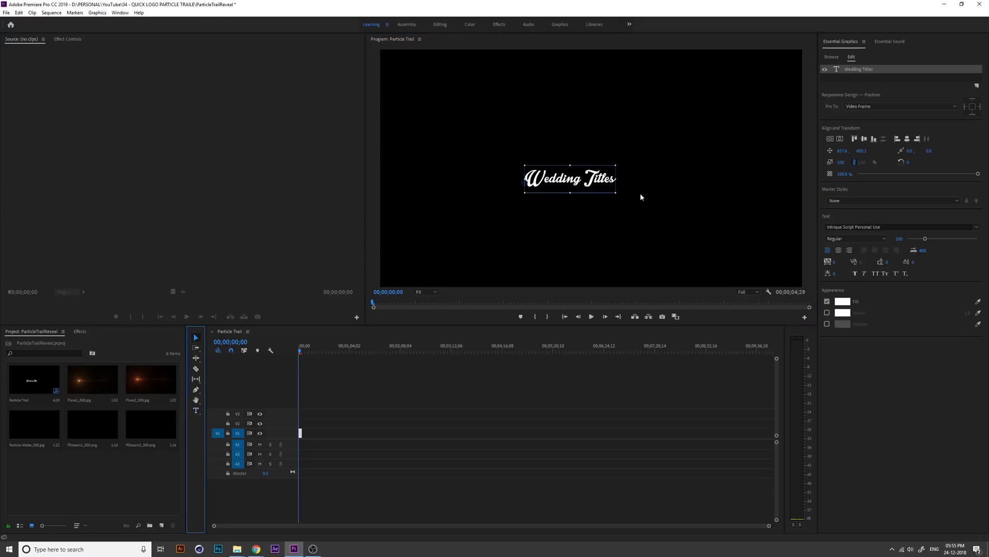
{"action": "left_click_drag", "start_coordinate": [616, 196], "coordinate": [637, 206]}
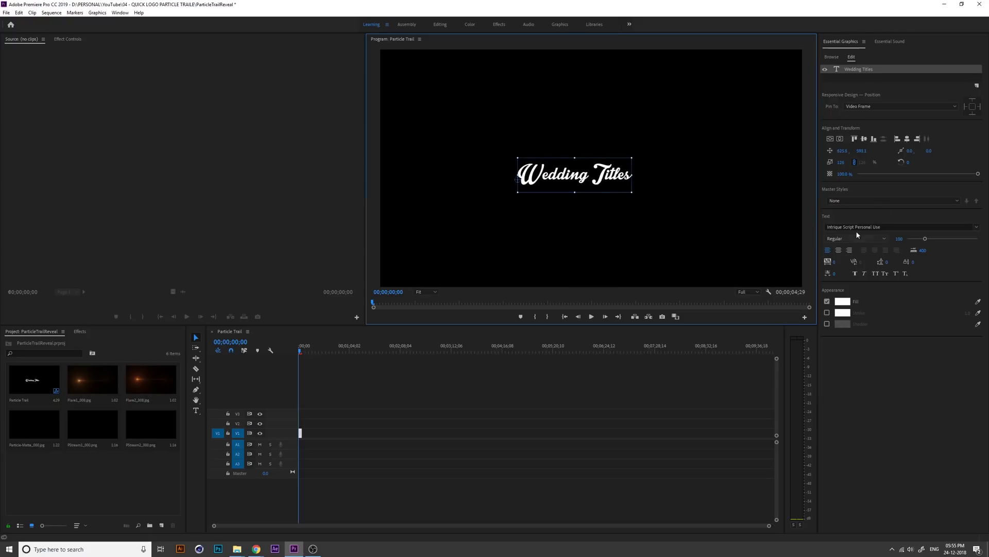
{"action": "left_click", "coordinate": [978, 226]}
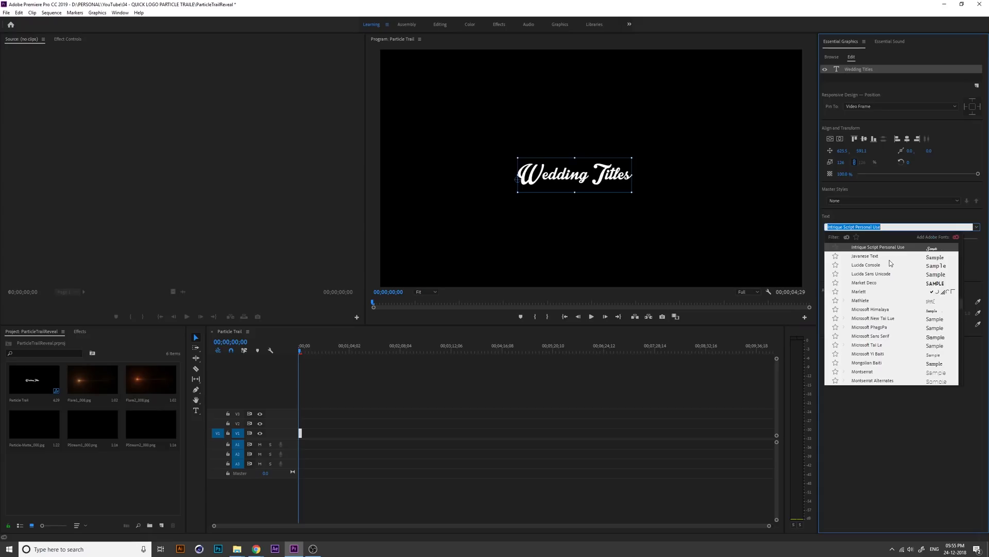
{"action": "left_click", "coordinate": [871, 282]}
{"action": "key", "text": "ctrl+z"}
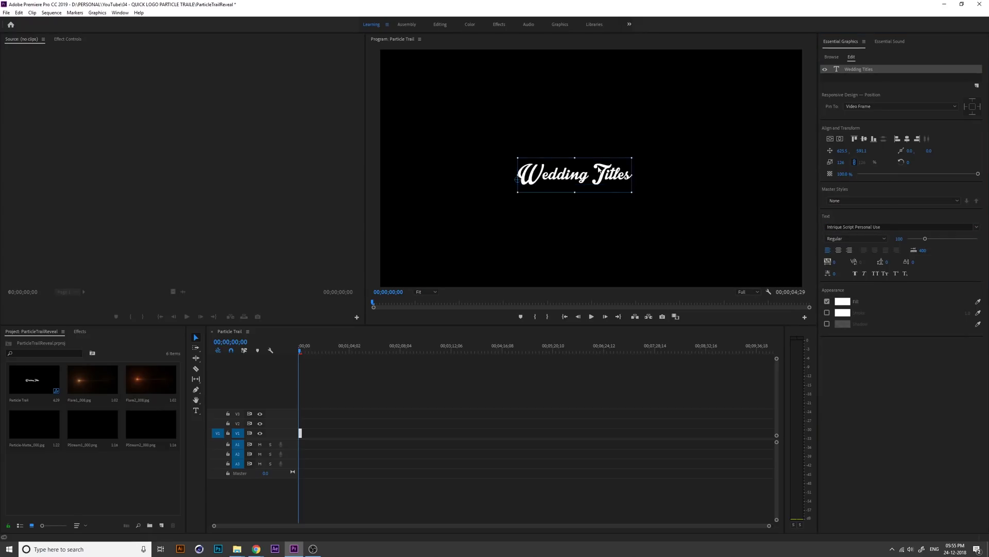
{"action": "left_click_drag", "start_coordinate": [634, 193], "coordinate": [642, 194]}
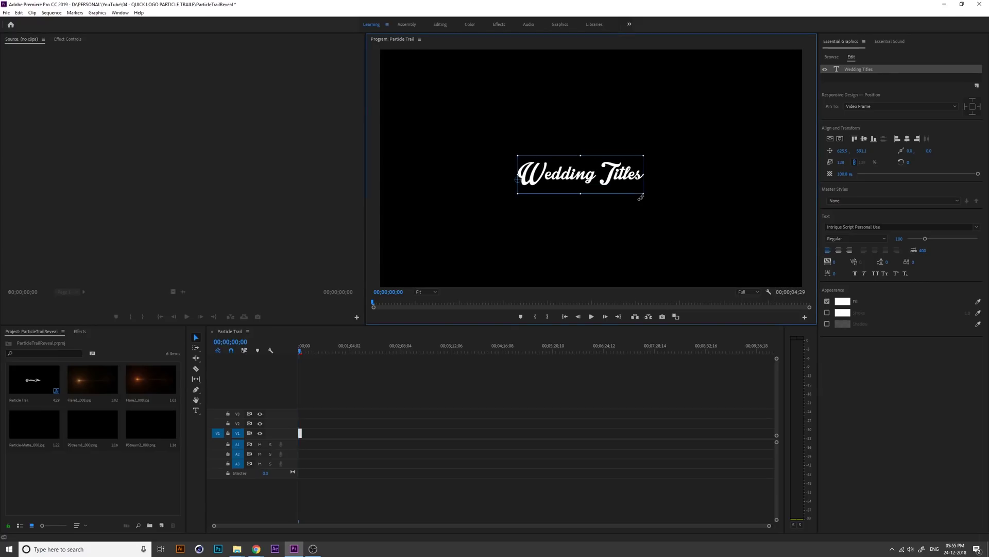
{"action": "left_click", "coordinate": [830, 140]}
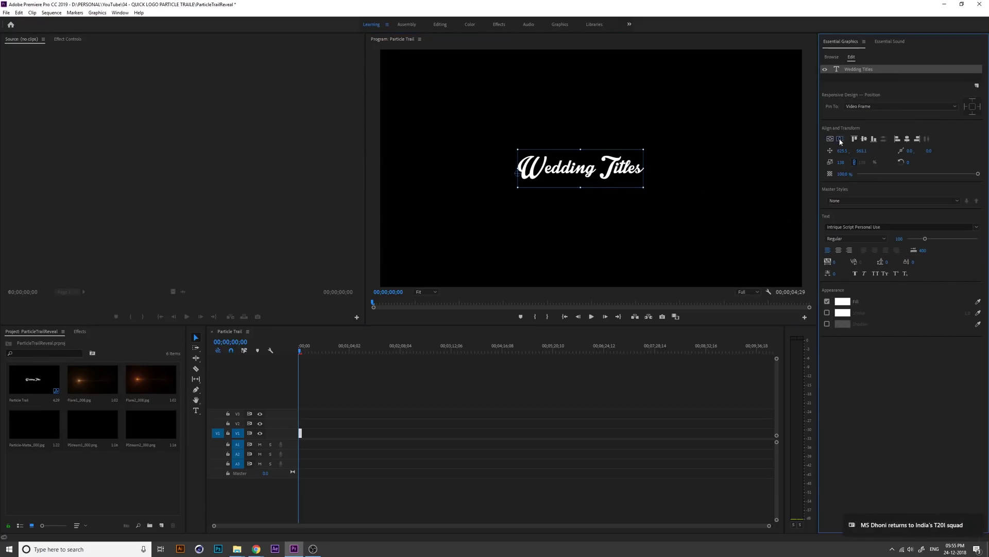
- Dismiss the news notification, deselect the title layer, and return to the timeline
{"action": "left_click", "coordinate": [977, 523]}
{"action": "left_click", "coordinate": [619, 179]}
{"action": "left_click", "coordinate": [694, 198]}
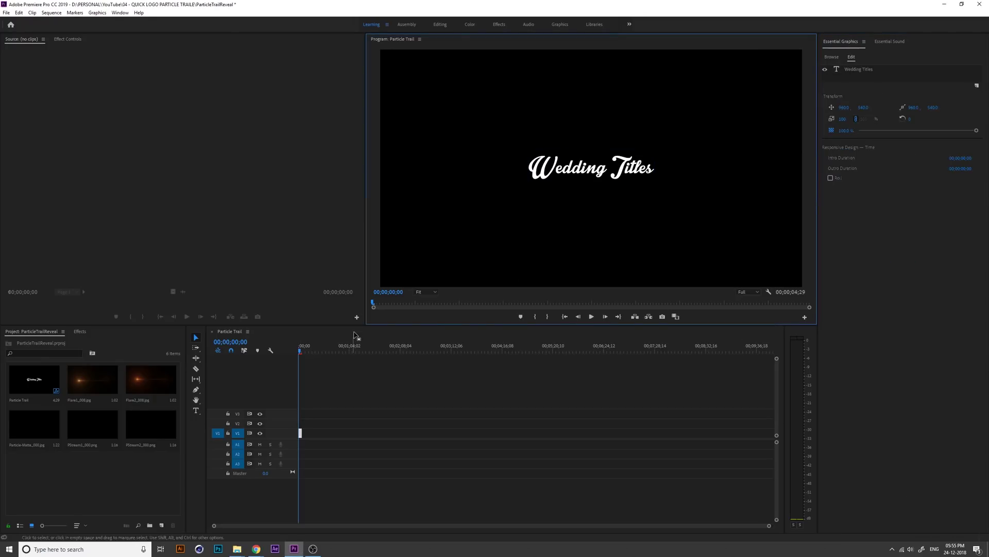
{"action": "left_click", "coordinate": [282, 364]}
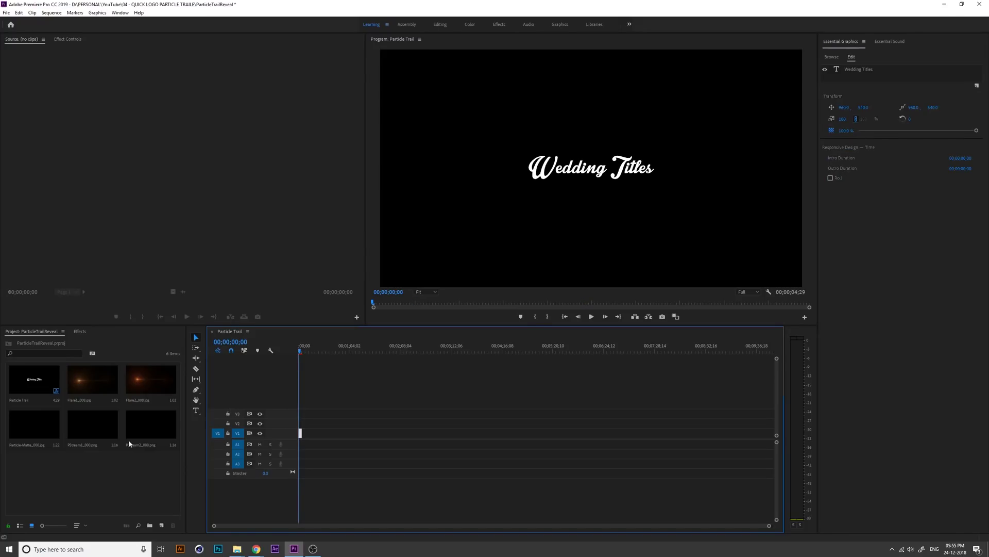
{"action": "left_click", "coordinate": [96, 468]}
{"action": "left_click", "coordinate": [302, 352]}
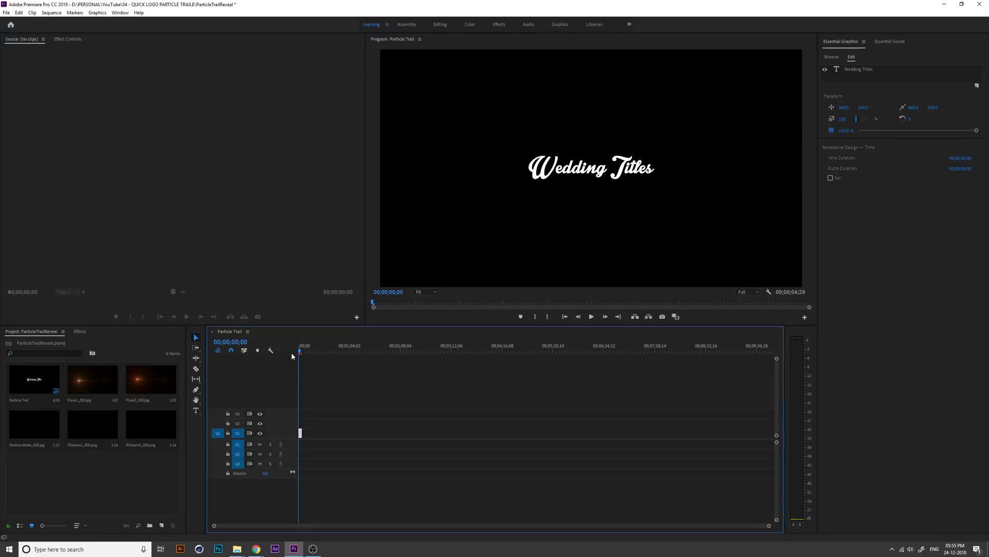
- Zoom the timeline to fit the clip and give the video tracks and V1 more height
{"action": "key", "text": "equal"}
{"action": "key", "text": "equal"}
{"action": "key", "text": "equal"}
{"action": "key", "text": "equal"}
{"action": "key", "text": "equal"}
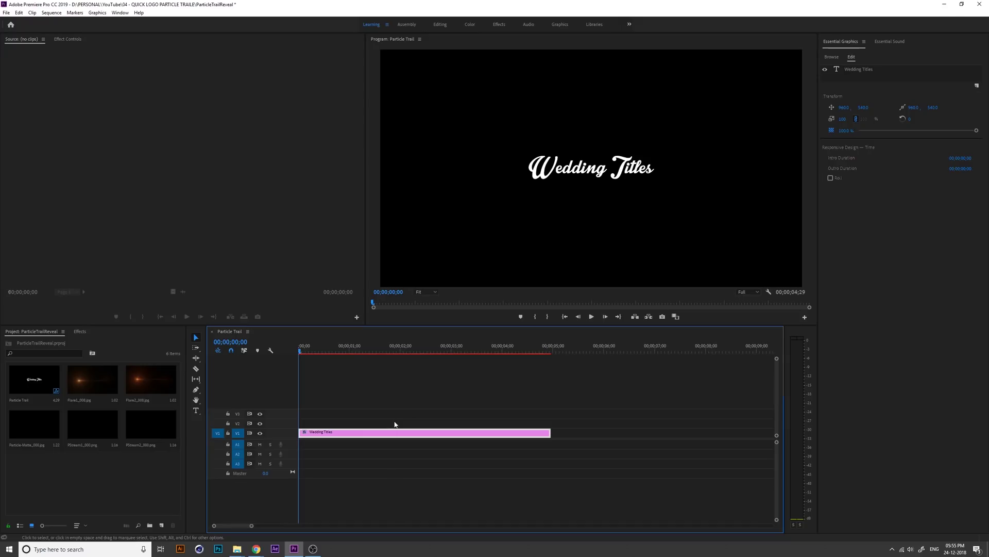
{"action": "key", "text": "minus"}
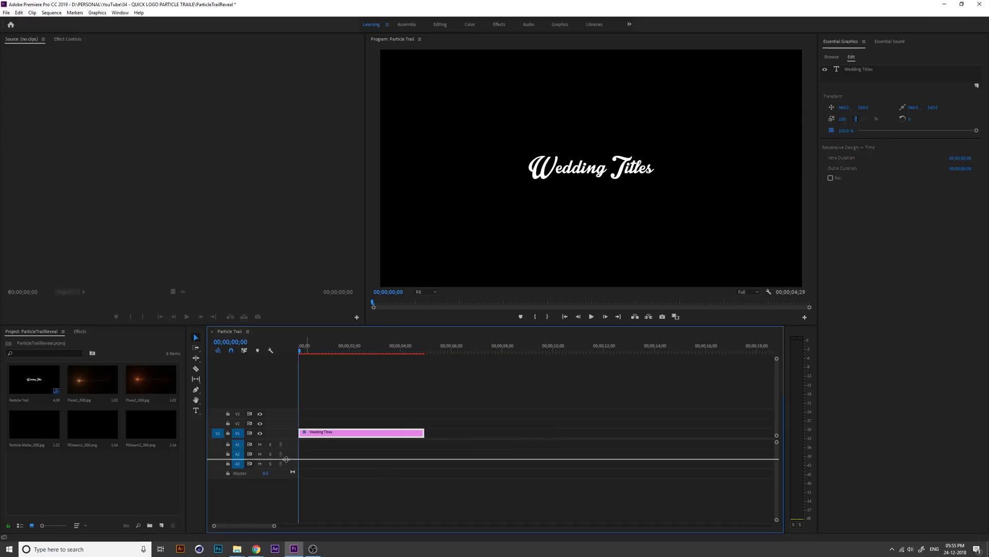
{"action": "left_click_drag", "start_coordinate": [292, 439], "coordinate": [294, 460]}
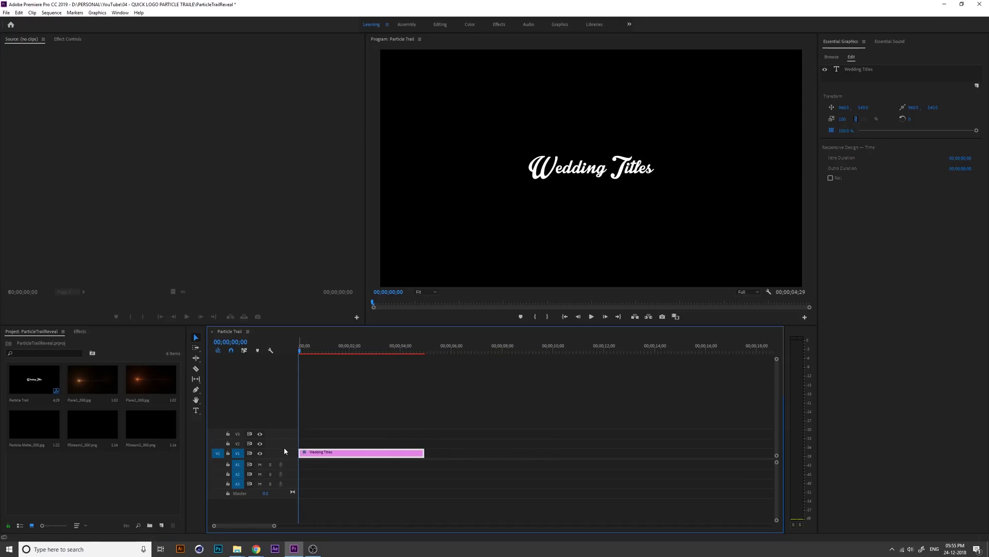
{"action": "left_click_drag", "start_coordinate": [286, 443], "coordinate": [289, 408]}
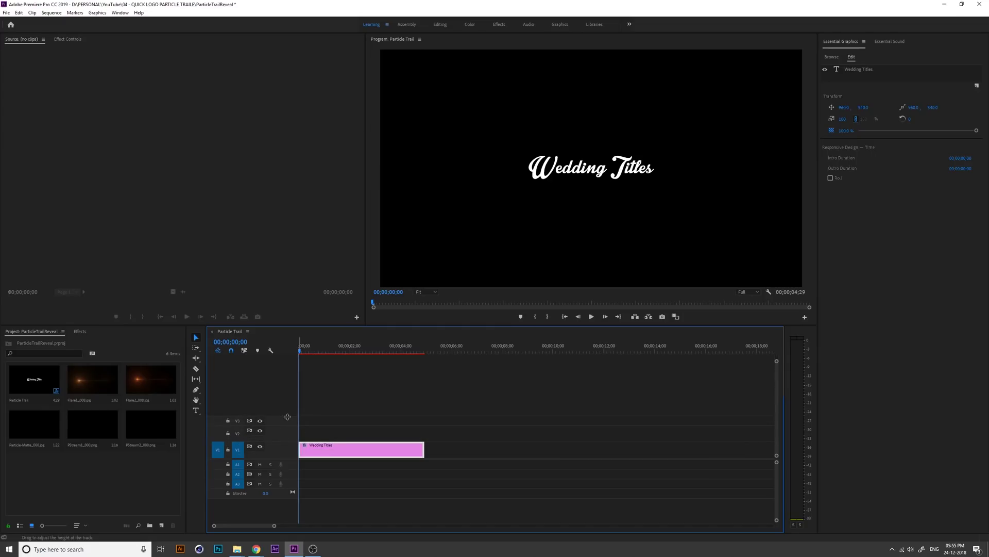
{"action": "right_click", "coordinate": [280, 392]}
{"action": "left_click", "coordinate": [317, 378]}
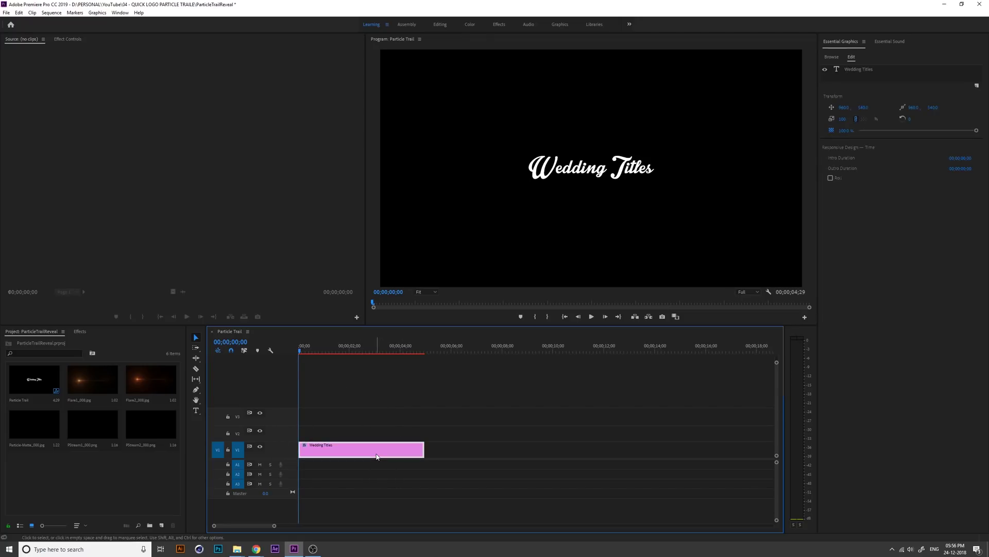
{"action": "mouse_move", "coordinate": [376, 449]}
{"action": "left_click", "coordinate": [172, 477]}
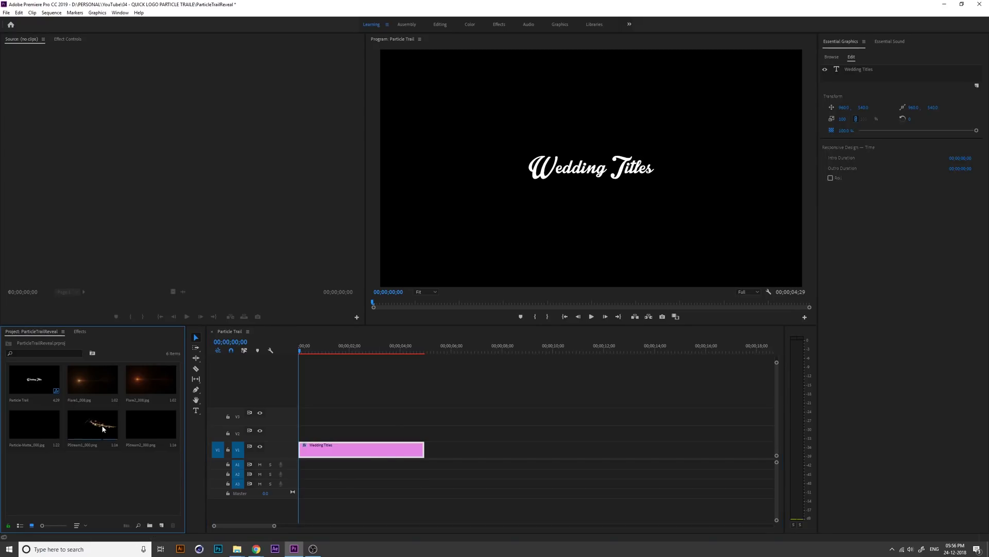
- Place PStream1_000 on V2 at the sequence start and preview the trail
{"action": "left_click_drag", "start_coordinate": [102, 439], "coordinate": [308, 434]}
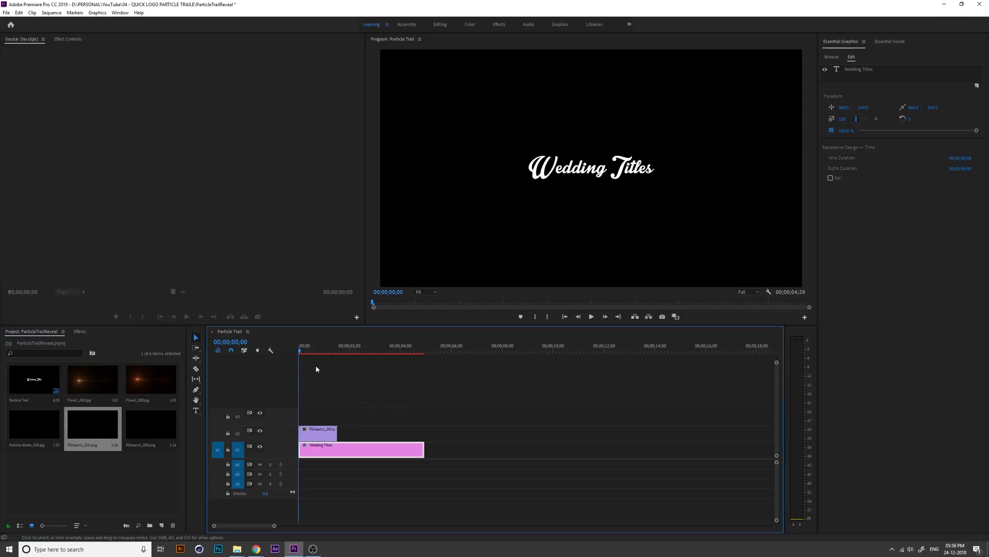
{"action": "mouse_move", "coordinate": [300, 349]}
{"action": "left_mouse_down"}
{"action": "mouse_move", "coordinate": [328, 354]}
{"action": "mouse_move", "coordinate": [299, 355]}
{"action": "left_mouse_up"}
{"action": "key", "text": "space"}
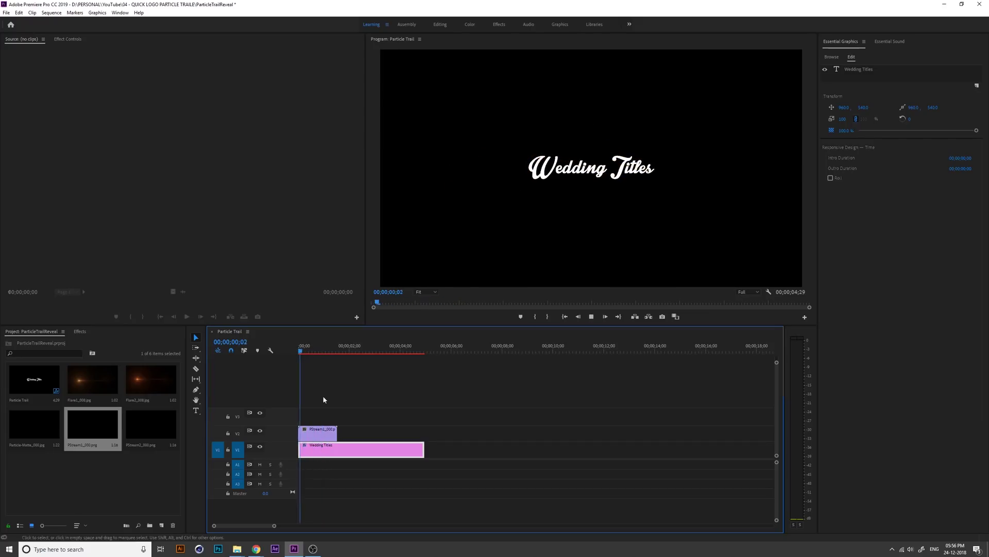
{"action": "key", "text": "space"}
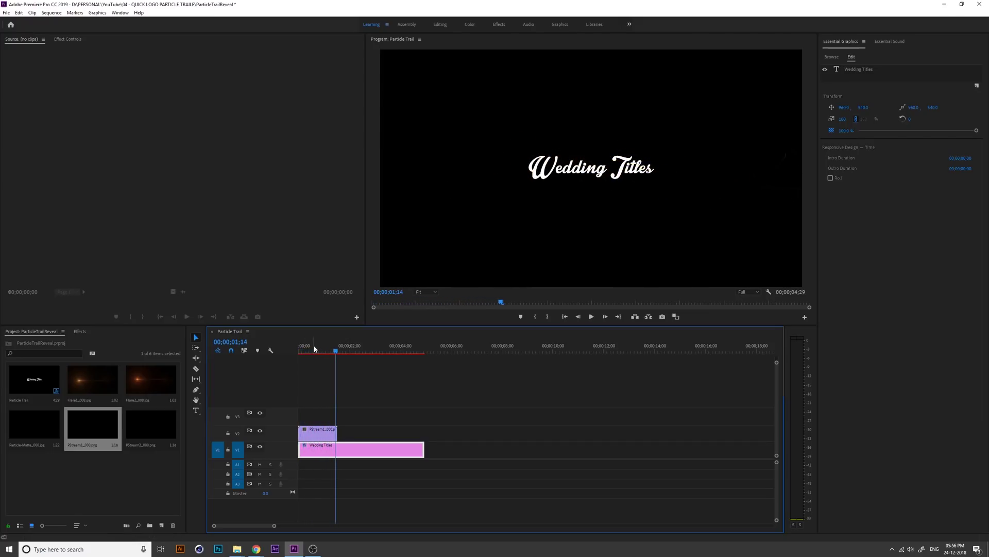
- Place PStream2_000 on V3 at the start and scrub through the title reveal
{"action": "left_click_drag", "start_coordinate": [150, 425], "coordinate": [297, 415]}
{"action": "key", "text": "space"}
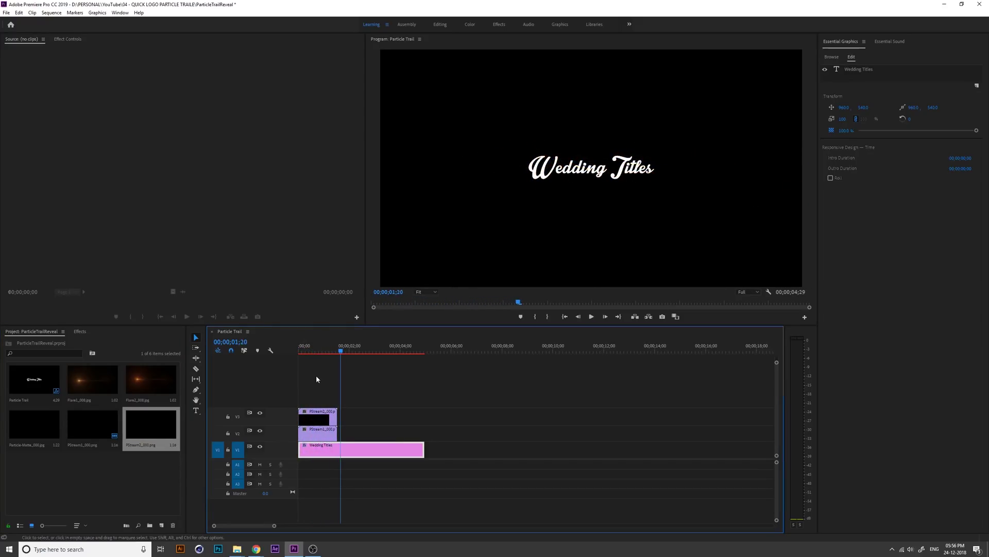
{"action": "left_click", "coordinate": [307, 352]}
{"action": "left_click_drag", "start_coordinate": [306, 352], "coordinate": [322, 355]}
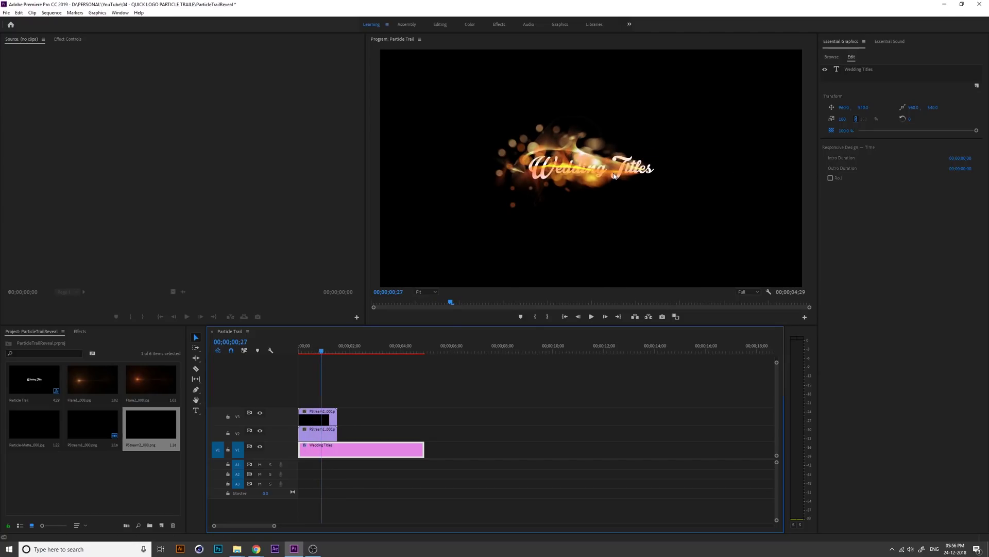
{"action": "left_click", "coordinate": [369, 428]}
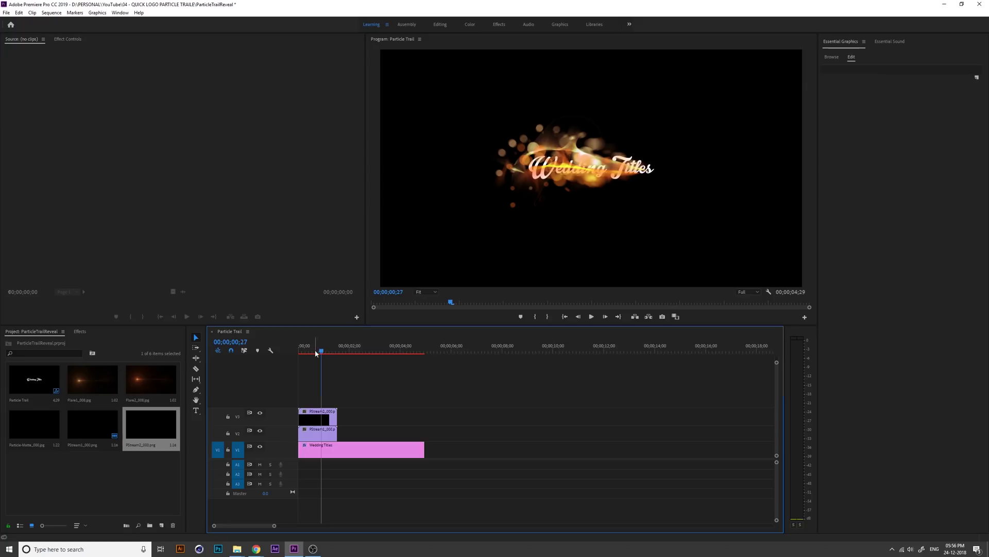
{"action": "mouse_move", "coordinate": [322, 352]}
{"action": "left_mouse_down"}
{"action": "mouse_move", "coordinate": [308, 356]}
{"action": "mouse_move", "coordinate": [318, 359]}
{"action": "left_mouse_up"}
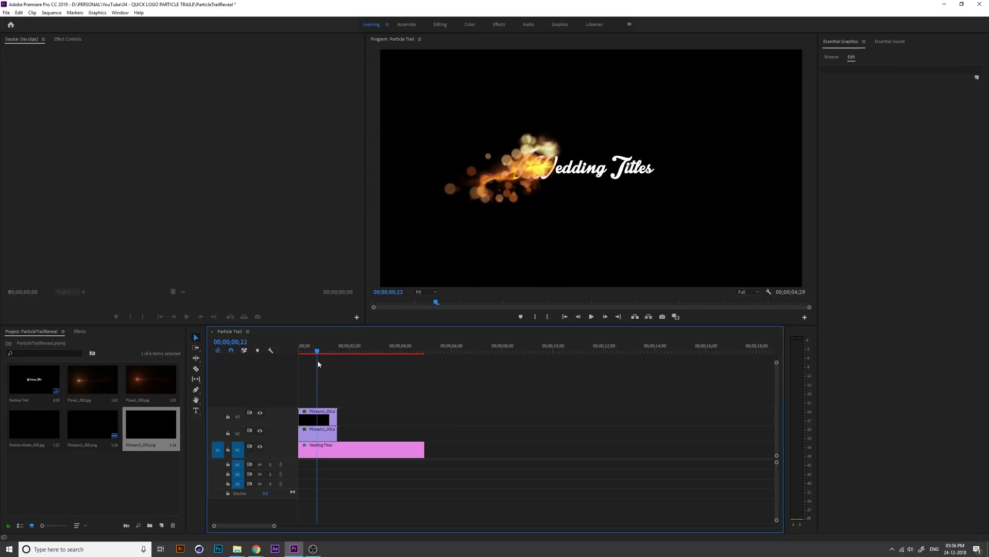
- Place Particle-Matte_000 on V4 above the particle streams and make that track taller
{"action": "left_click", "coordinate": [126, 467]}
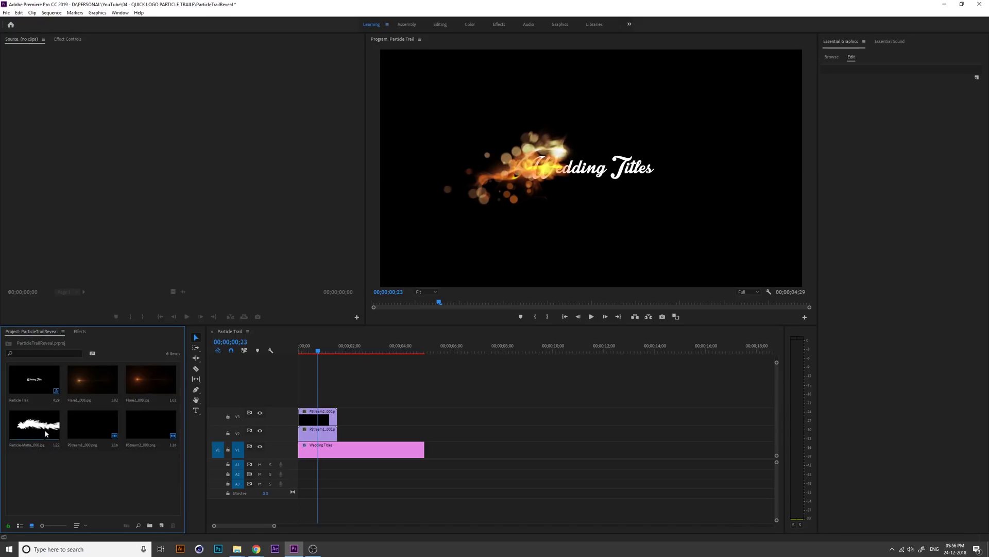
{"action": "mouse_move", "coordinate": [32, 440]}
{"action": "left_mouse_down"}
{"action": "mouse_move", "coordinate": [330, 394]}
{"action": "mouse_move", "coordinate": [304, 399]}
{"action": "left_mouse_up"}
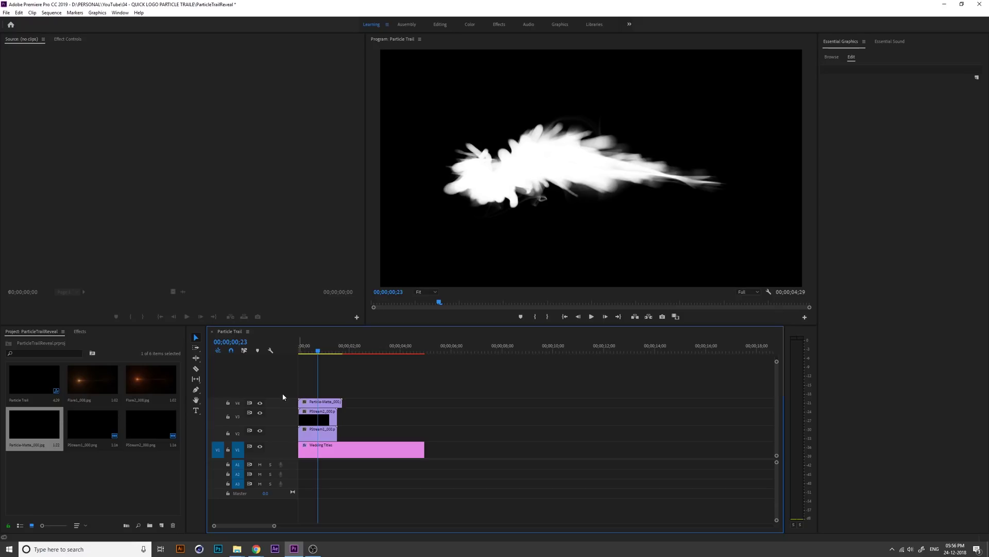
{"action": "left_click_drag", "start_coordinate": [285, 399], "coordinate": [285, 389]}
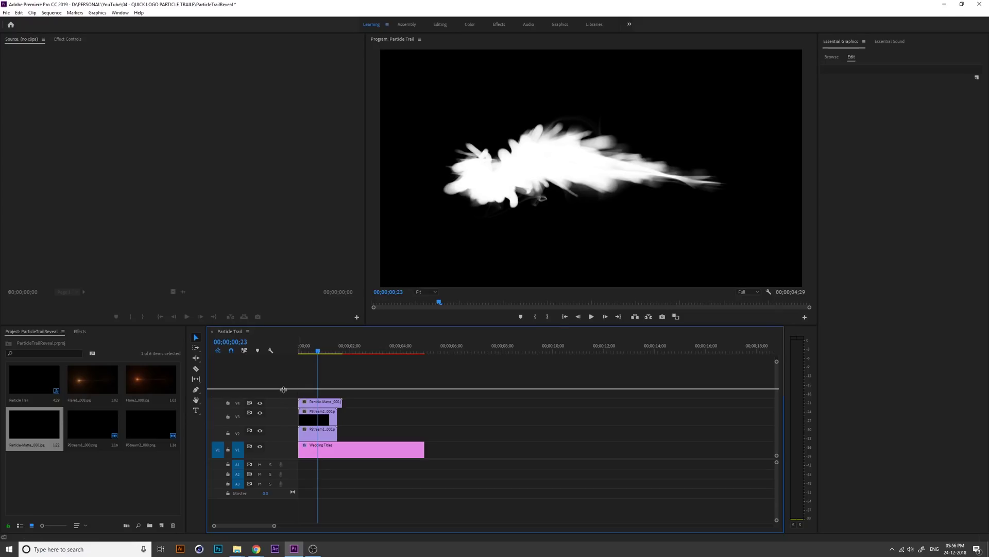
{"action": "mouse_move", "coordinate": [318, 352]}
{"action": "left_mouse_down"}
{"action": "mouse_move", "coordinate": [294, 357]}
{"action": "mouse_move", "coordinate": [323, 364]}
{"action": "left_mouse_up"}
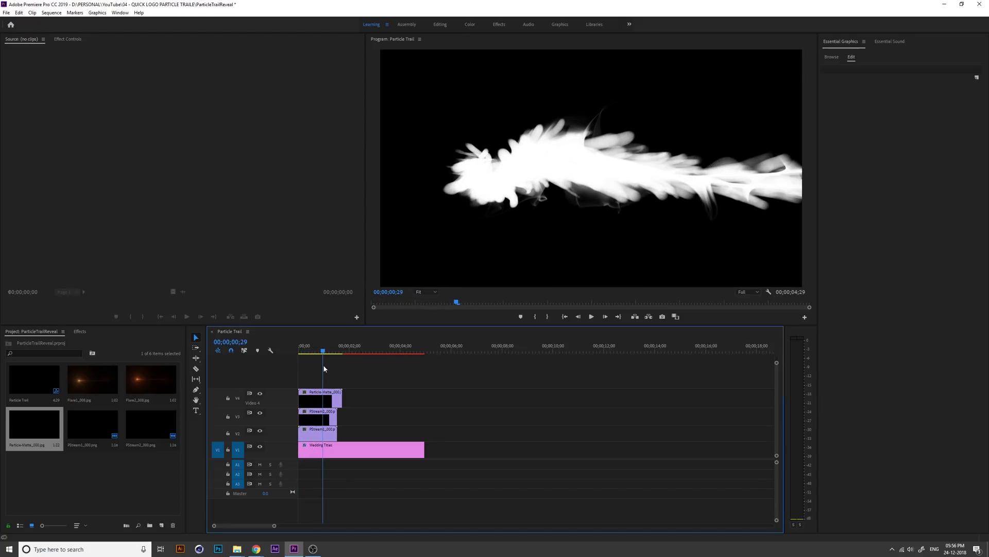
{"action": "left_click", "coordinate": [330, 452]}
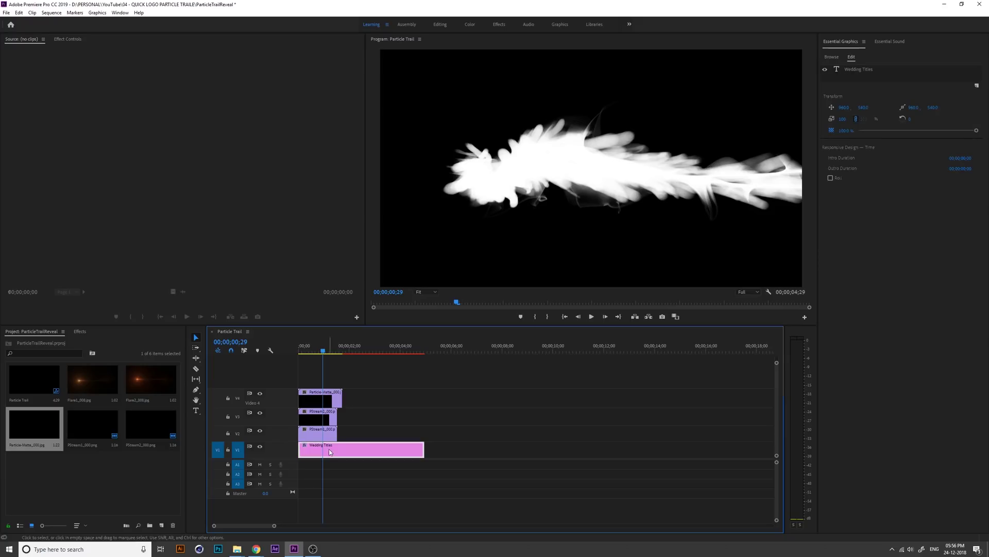
- Apply Track Matte Key from Video Effects > Keying to the Wedding Titles clip
{"action": "left_click", "coordinate": [81, 332]}
{"action": "left_click", "coordinate": [79, 341]}
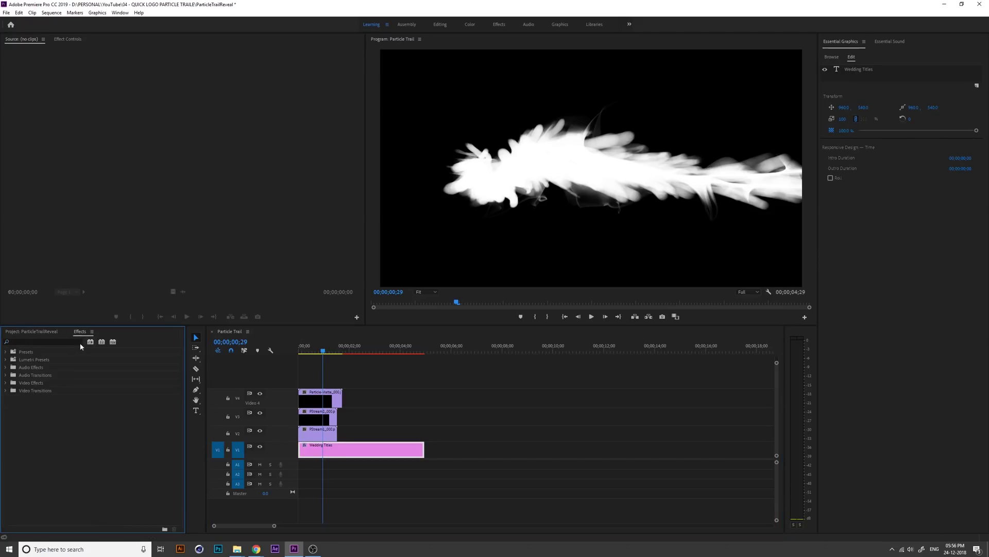
{"action": "double_click", "coordinate": [32, 383]}
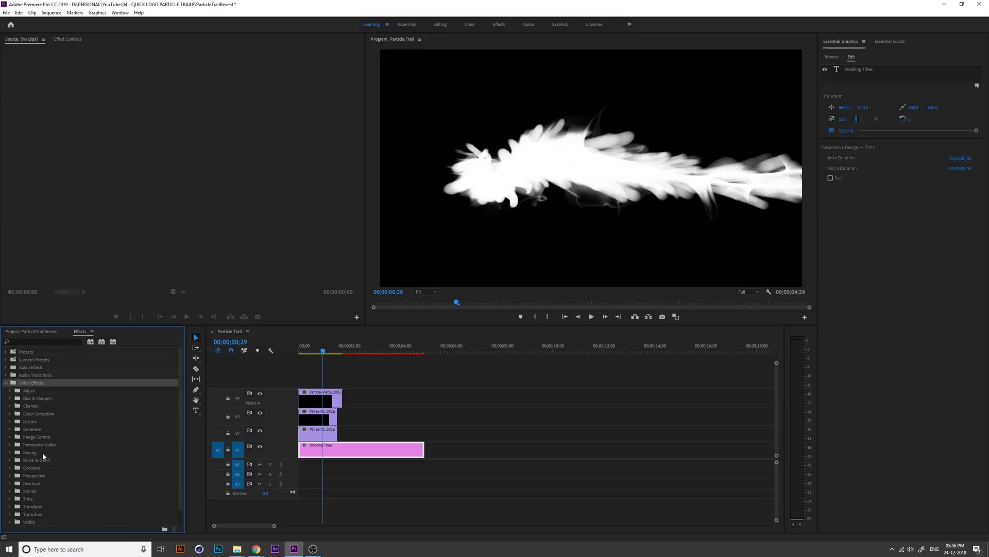
{"action": "left_click", "coordinate": [9, 452]}
{"action": "scroll", "coordinate": [70, 466], "scroll_direction": "down", "scroll_amount": 2}
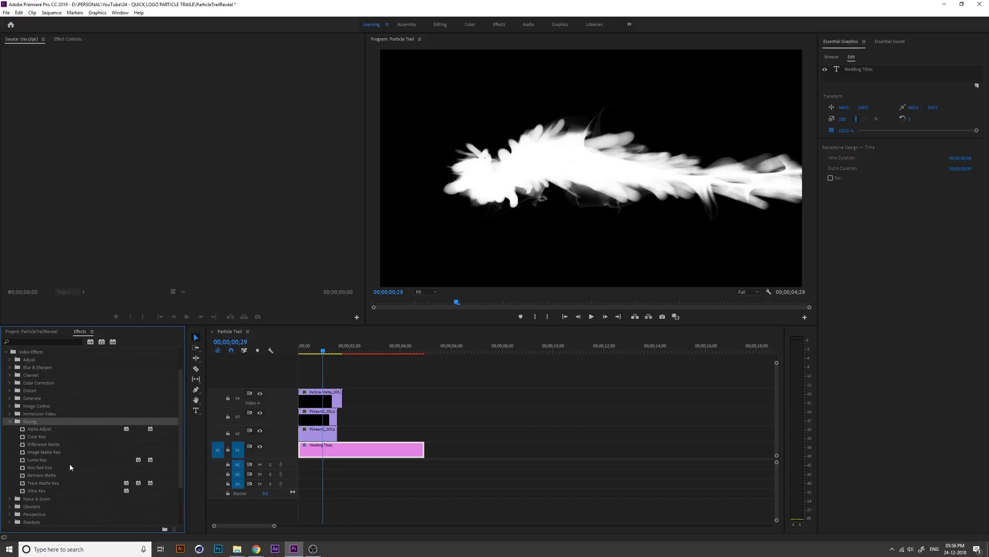
{"action": "left_click", "coordinate": [44, 483]}
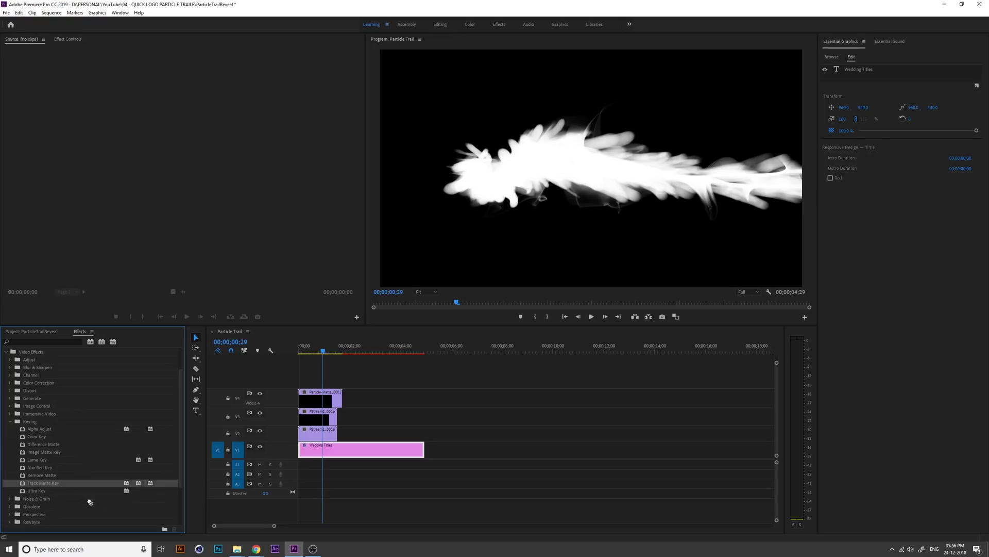
{"action": "left_click_drag", "start_coordinate": [45, 480], "coordinate": [328, 449]}
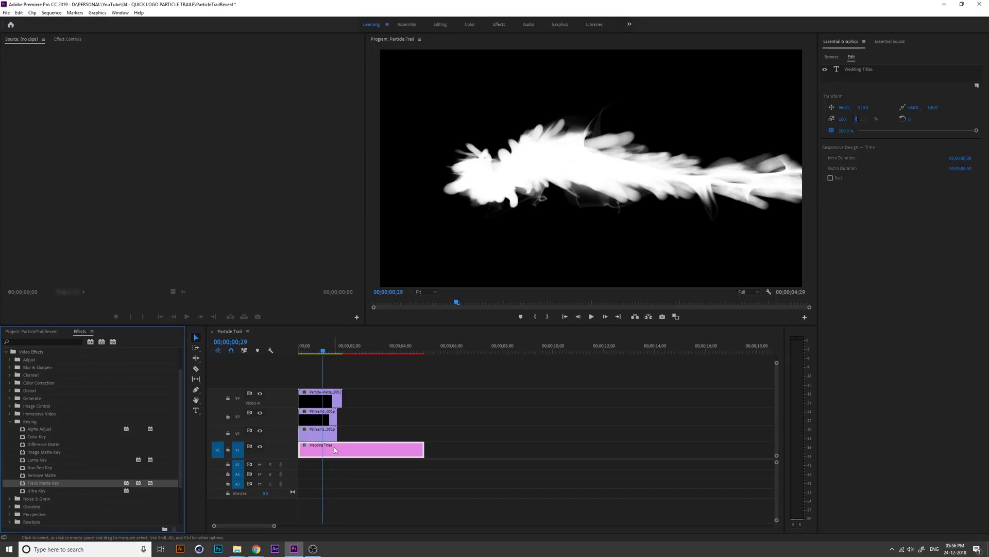
{"action": "left_click", "coordinate": [333, 448]}
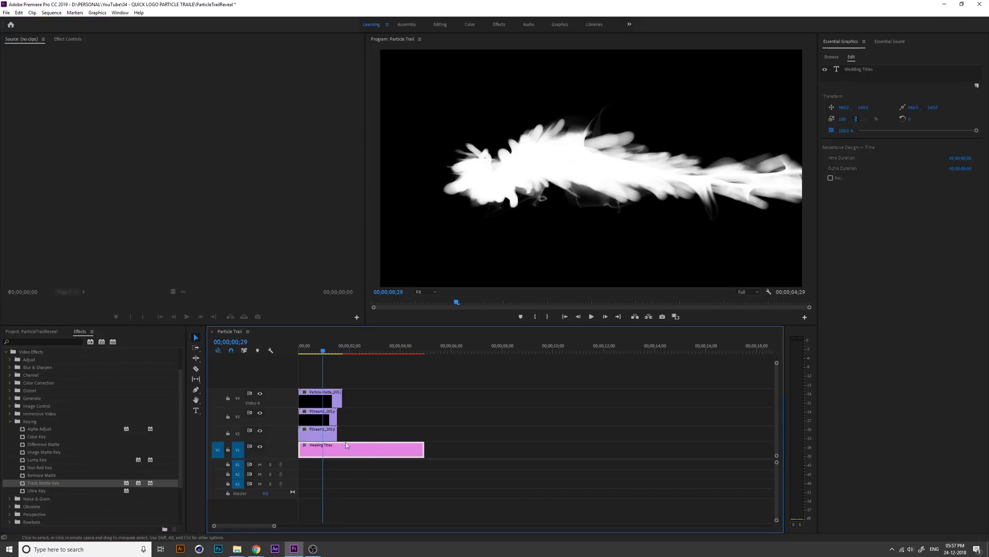
- Set Track Matte Key to Matte Video 4 with Matte Luma compositing, then scrub to check
{"action": "left_click", "coordinate": [72, 39]}
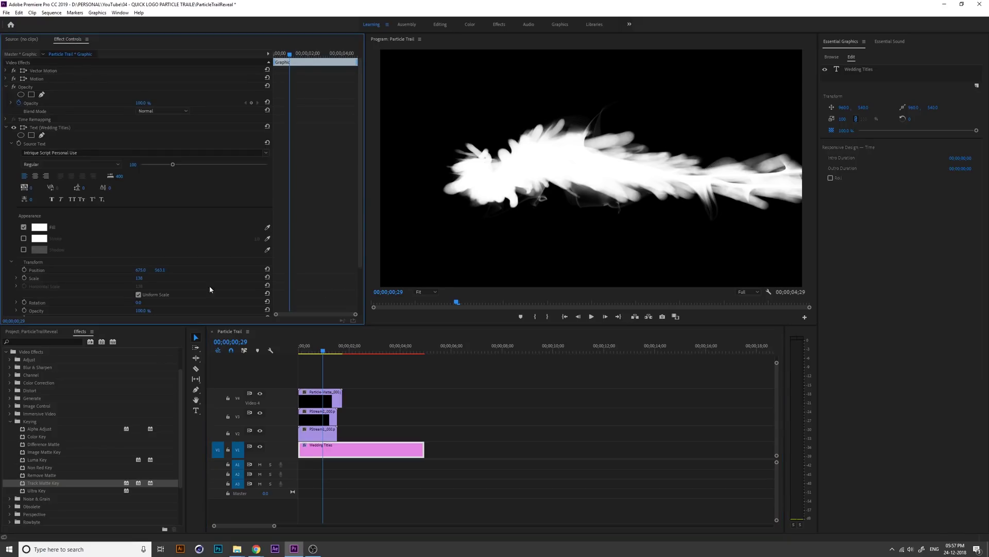
{"action": "left_click", "coordinate": [341, 444]}
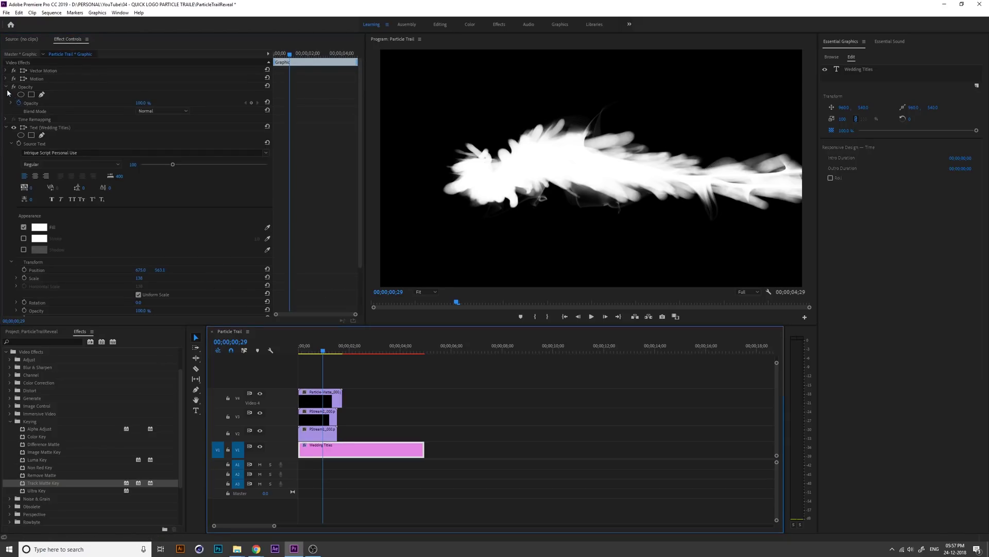
{"action": "left_click", "coordinate": [8, 128]}
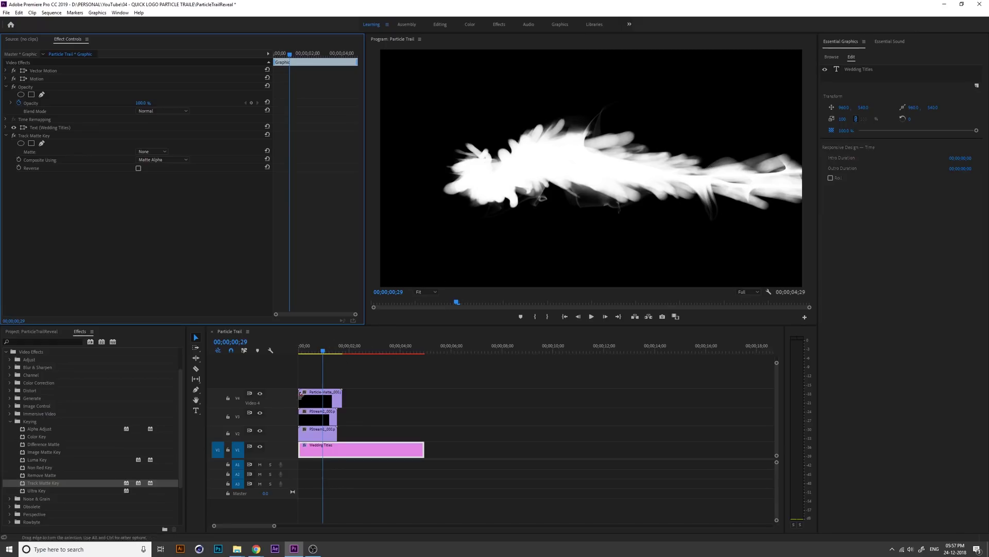
{"action": "left_click", "coordinate": [143, 152]}
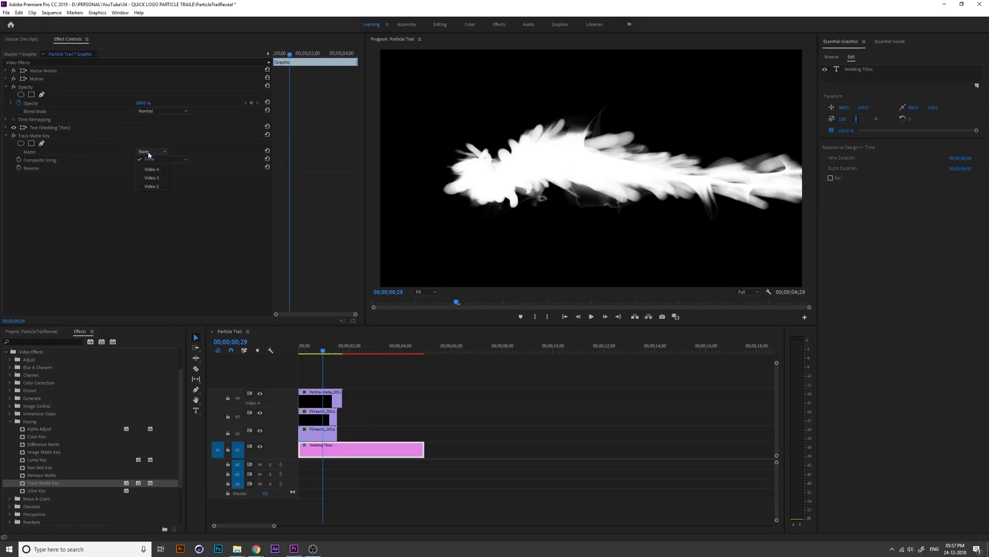
{"action": "left_click", "coordinate": [162, 172]}
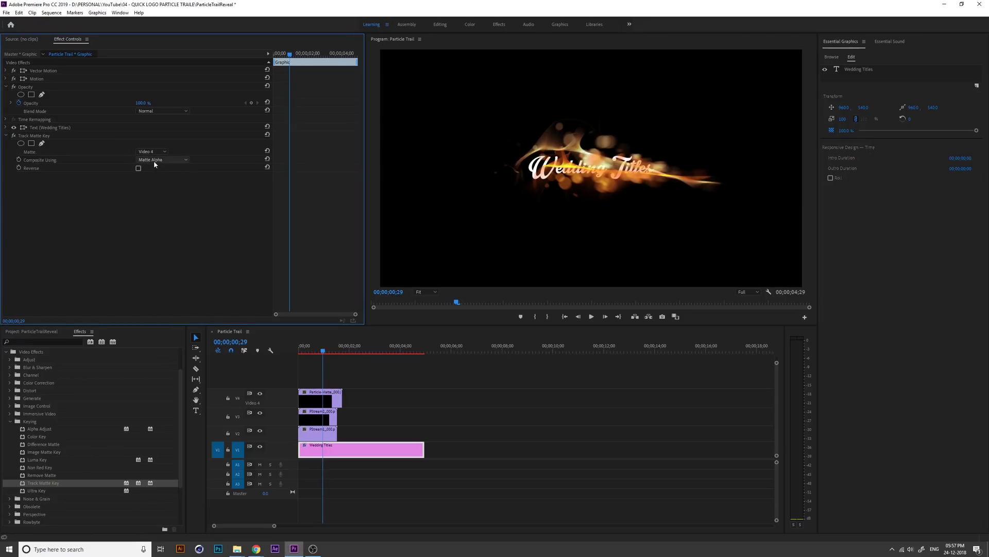
{"action": "left_click", "coordinate": [153, 161]}
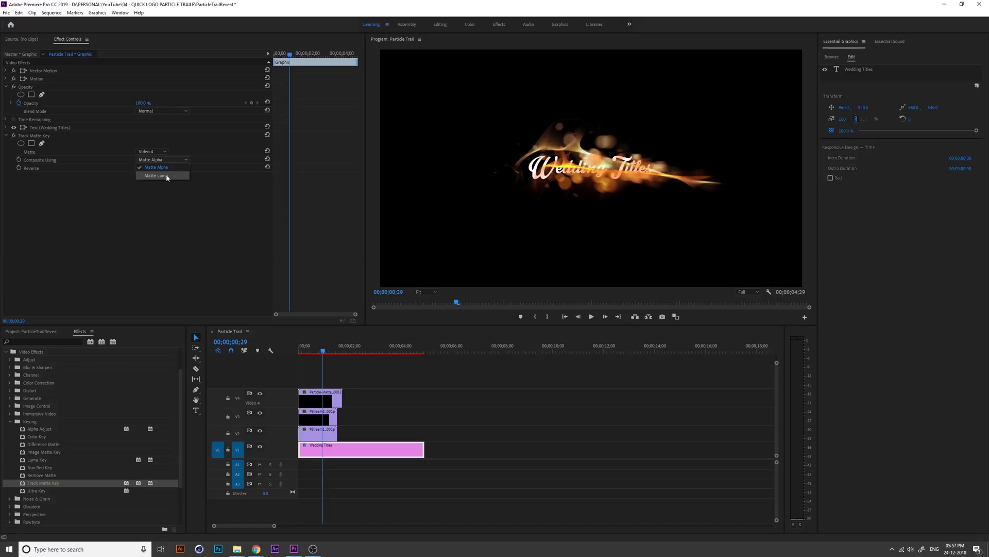
{"action": "left_click", "coordinate": [166, 174]}
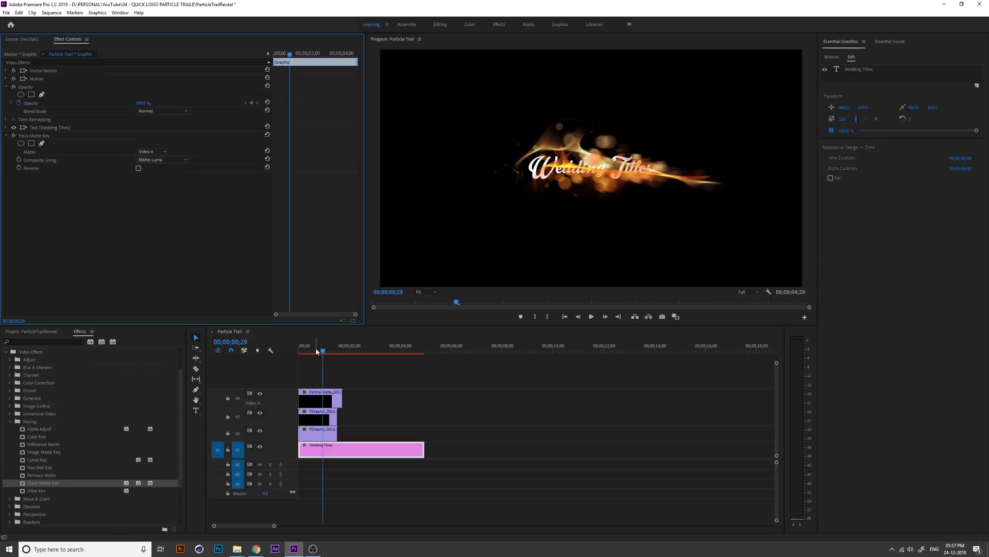
{"action": "left_click_drag", "start_coordinate": [316, 351], "coordinate": [315, 352]}
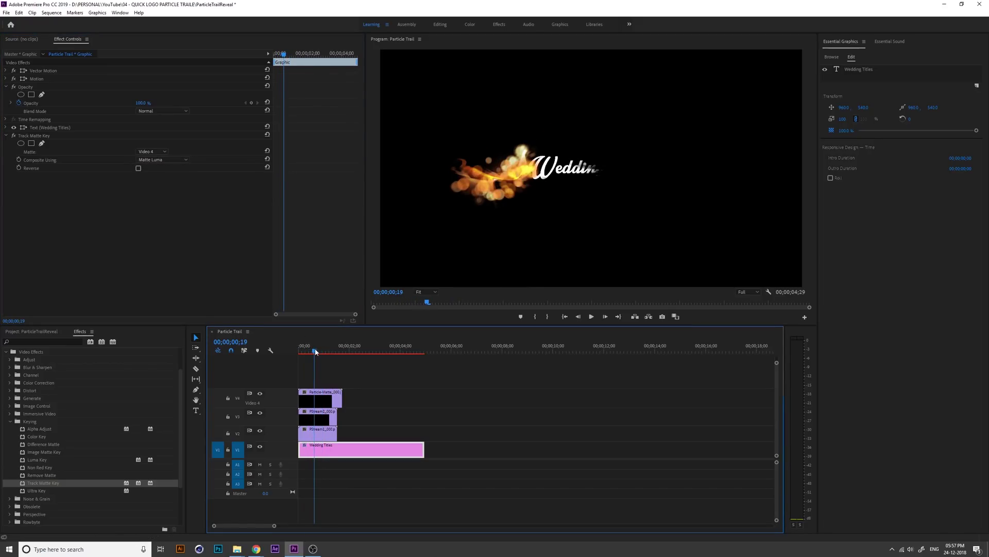
- Nudge the V4 Particle-Matte clip slightly later, preview the timing, and return to the Project bin
{"action": "key", "text": "equal"}
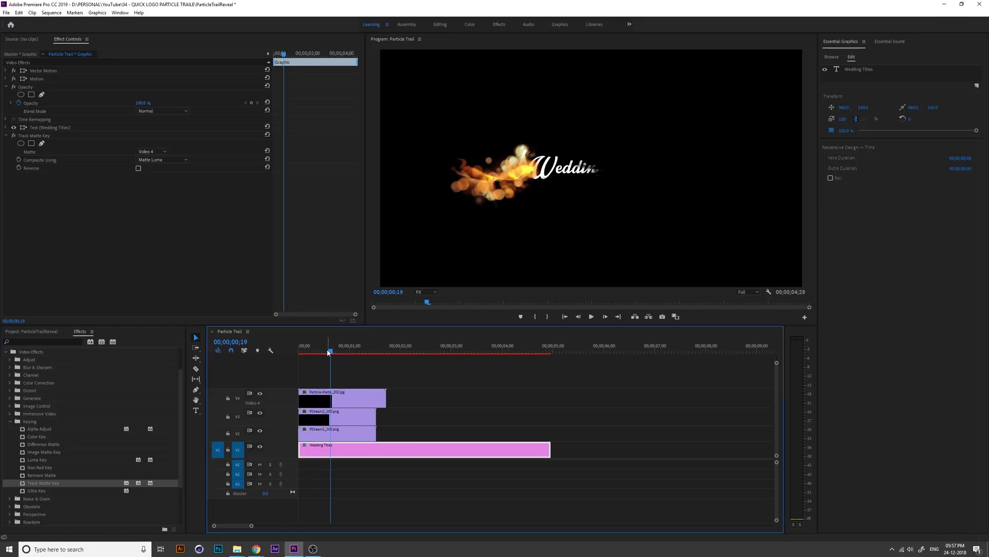
{"action": "left_click_drag", "start_coordinate": [333, 353], "coordinate": [313, 360]}
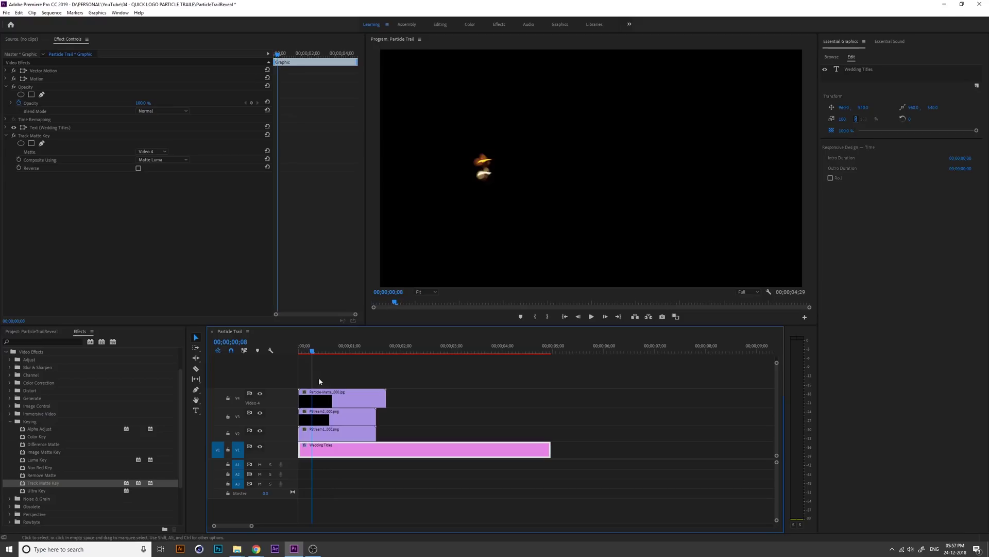
{"action": "left_click_drag", "start_coordinate": [321, 398], "coordinate": [335, 398]}
{"action": "mouse_move", "coordinate": [313, 354]}
{"action": "left_mouse_down"}
{"action": "mouse_move", "coordinate": [343, 355]}
{"action": "mouse_move", "coordinate": [303, 363]}
{"action": "mouse_move", "coordinate": [353, 371]}
{"action": "mouse_move", "coordinate": [292, 371]}
{"action": "left_mouse_up"}
{"action": "key", "text": "space"}
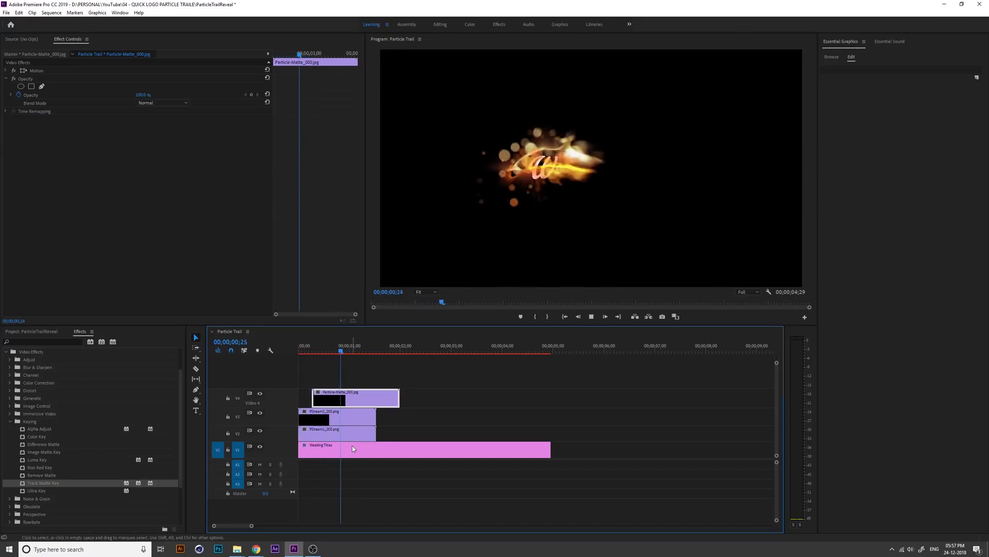
{"action": "mouse_move", "coordinate": [322, 367]}
{"action": "left_mouse_down"}
{"action": "mouse_move", "coordinate": [298, 360]}
{"action": "mouse_move", "coordinate": [338, 359]}
{"action": "left_mouse_up"}
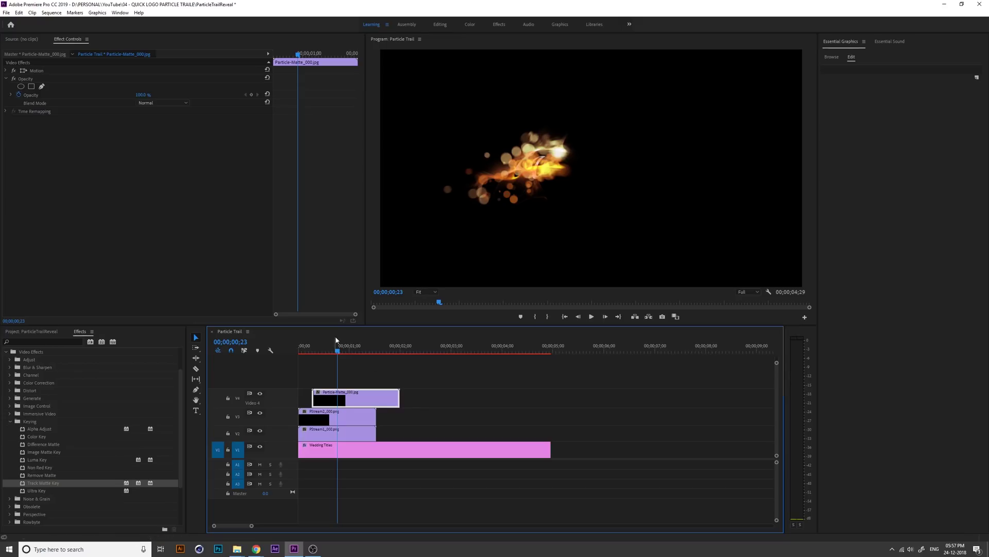
{"action": "left_click", "coordinate": [48, 337]}
- Place Flare2_008.jpg on a new top track and select it
{"action": "left_click", "coordinate": [31, 331]}
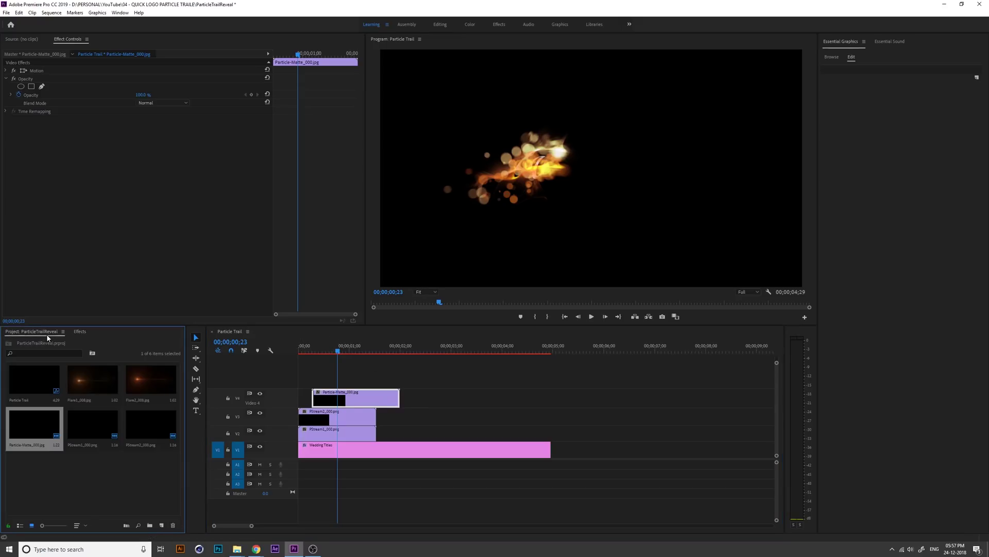
{"action": "left_click", "coordinate": [80, 481]}
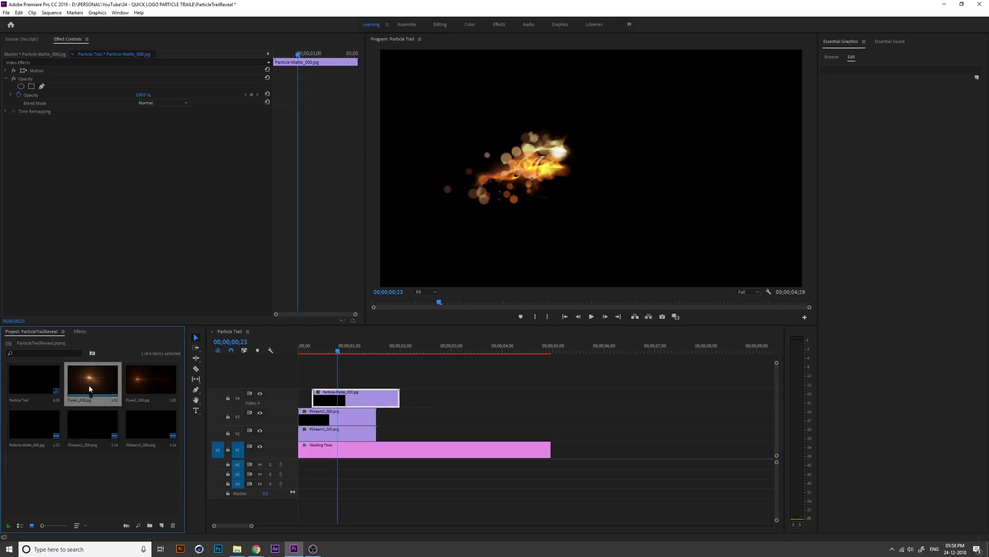
{"action": "left_click_drag", "start_coordinate": [149, 385], "coordinate": [322, 379]}
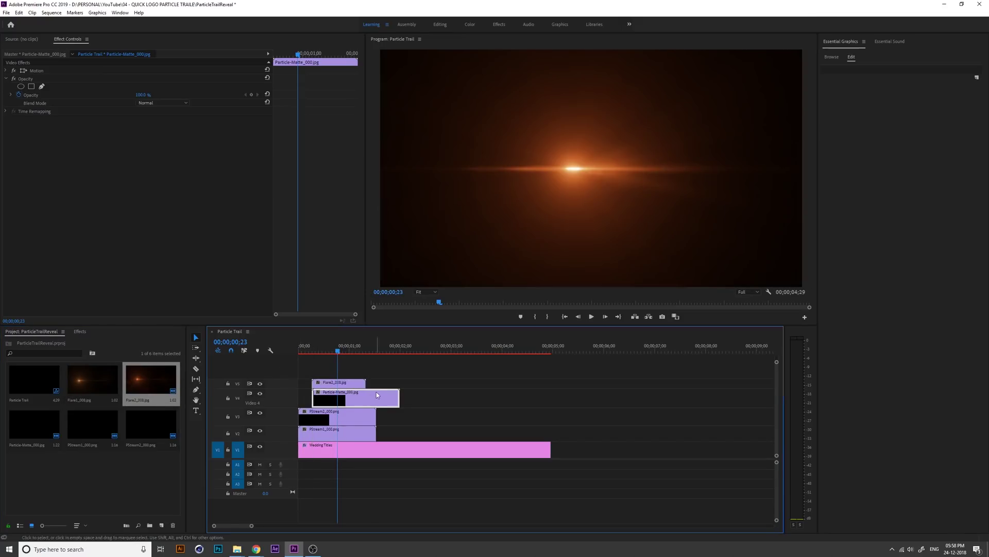
{"action": "left_click", "coordinate": [345, 384]}
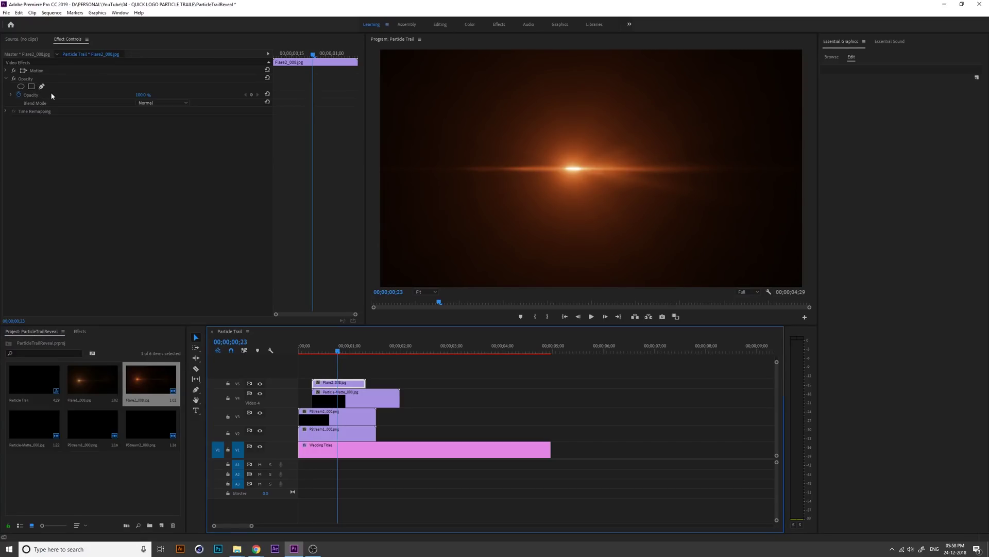
- Give the Flare2 clip Screen blend mode and an opacity of 47
{"action": "left_click", "coordinate": [28, 79]}
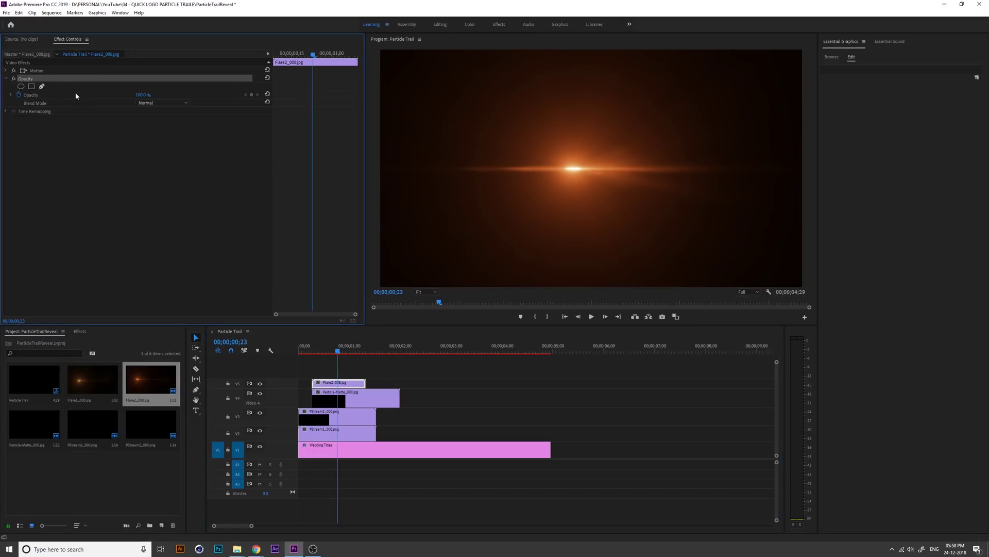
{"action": "left_click", "coordinate": [19, 96]}
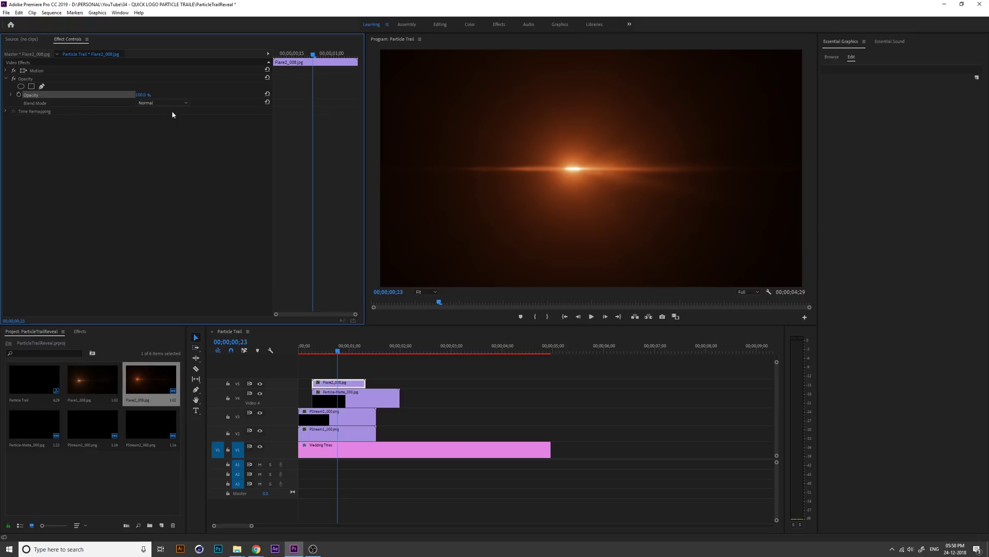
{"action": "left_click", "coordinate": [153, 103]}
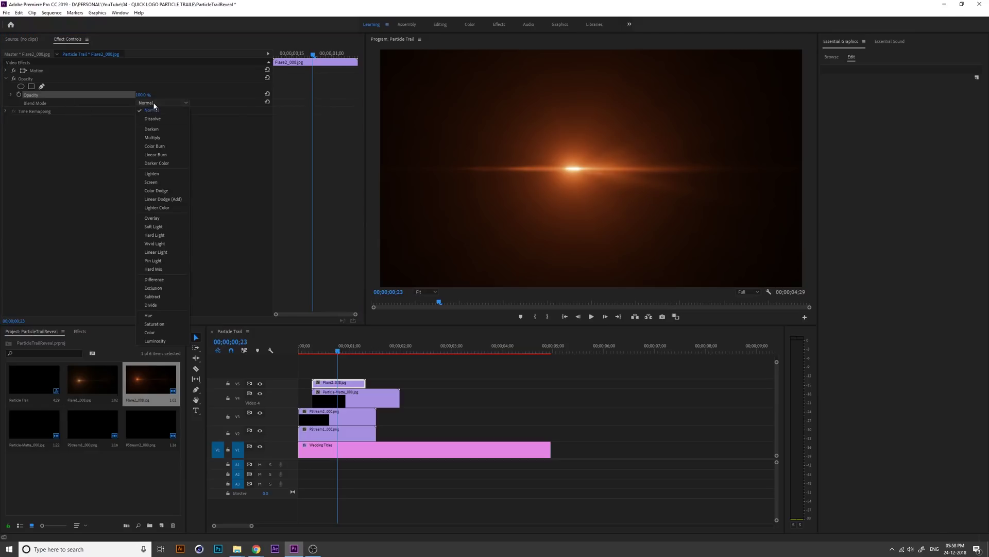
{"action": "left_click", "coordinate": [163, 180]}
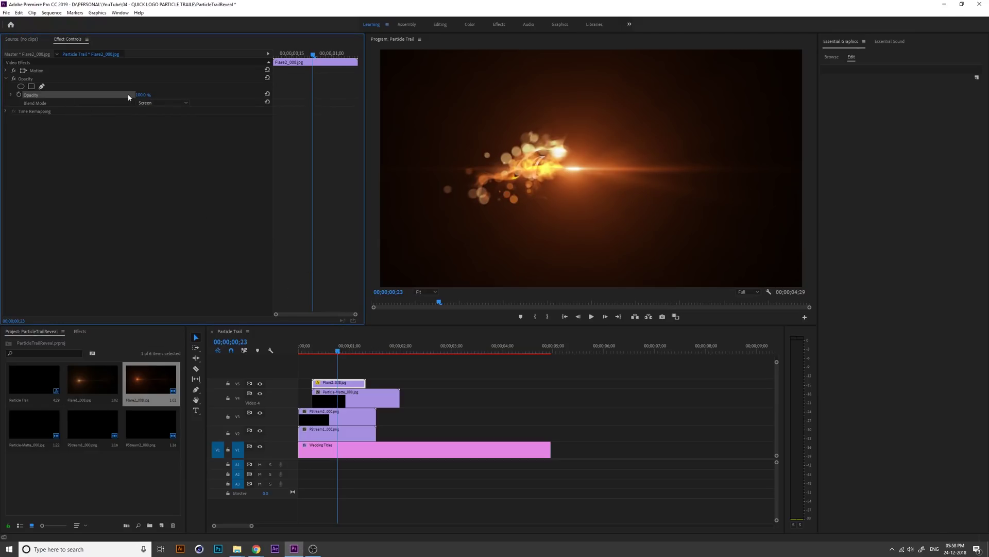
{"action": "type", "text": "47"}
{"action": "key", "text": "Return"}
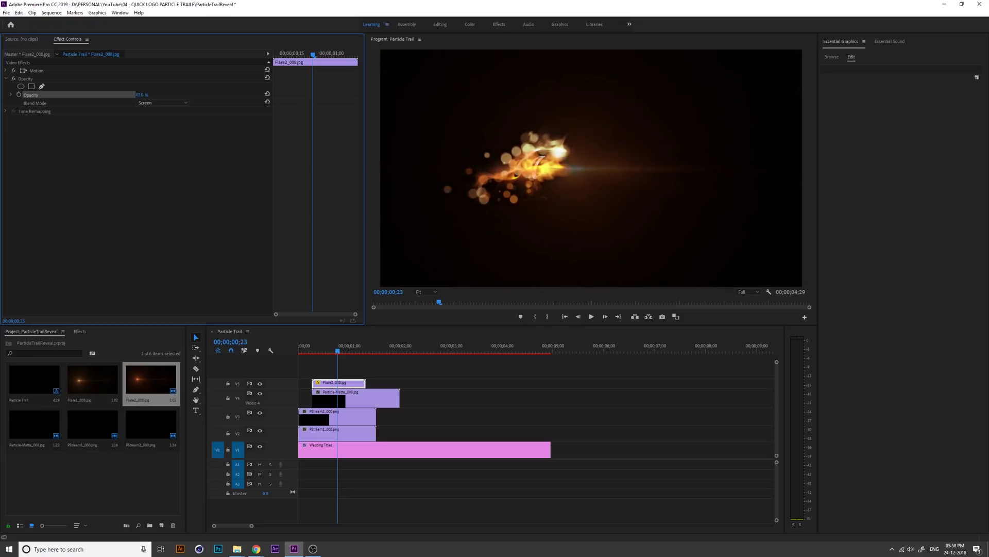
- Preview the flare, then lower the Flare2 opacity to 15%
{"action": "mouse_move", "coordinate": [338, 352]}
{"action": "left_mouse_down"}
{"action": "mouse_move", "coordinate": [316, 353]}
{"action": "mouse_move", "coordinate": [342, 361]}
{"action": "mouse_move", "coordinate": [290, 355]}
{"action": "mouse_move", "coordinate": [331, 357]}
{"action": "left_mouse_up"}
{"action": "key", "text": "space"}
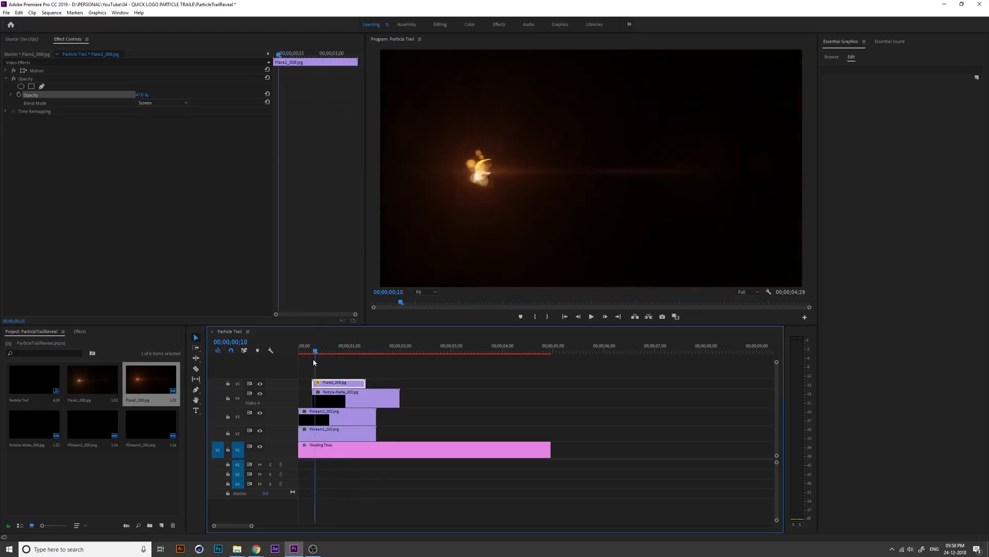
{"action": "key", "text": "space"}
{"action": "mouse_move", "coordinate": [331, 357]}
{"action": "left_mouse_down"}
{"action": "mouse_move", "coordinate": [300, 360]}
{"action": "mouse_move", "coordinate": [330, 350]}
{"action": "left_mouse_up"}
{"action": "left_click", "coordinate": [316, 351]}
{"action": "left_click", "coordinate": [343, 383], "text": "shift"}
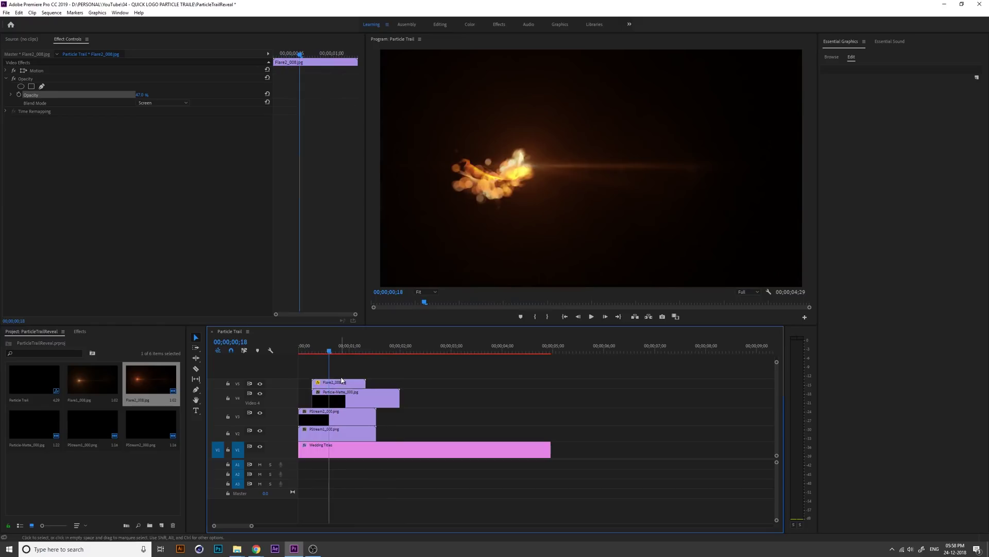
{"action": "left_click", "coordinate": [343, 383]}
{"action": "left_click_drag", "start_coordinate": [147, 96], "coordinate": [116, 96]}
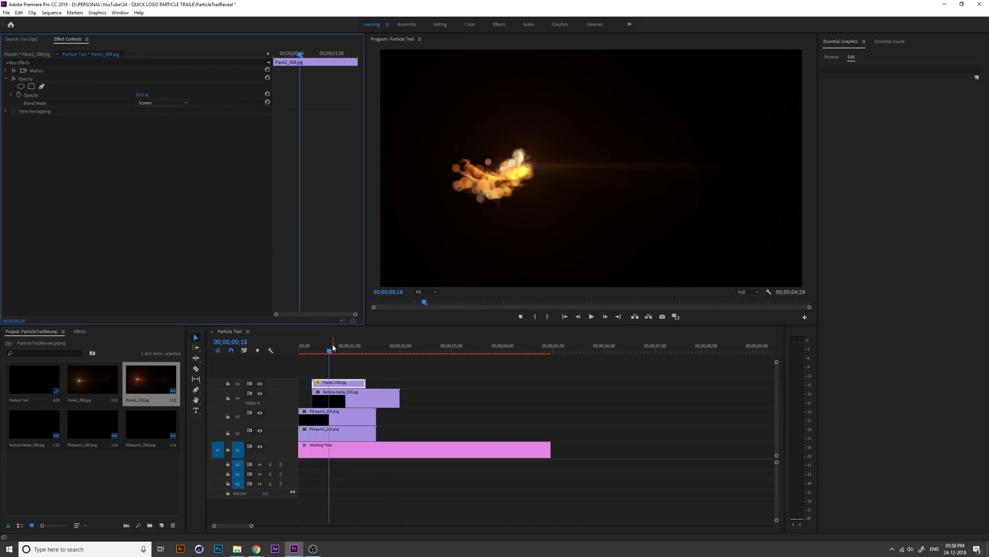
- Preview the dimmed flare, then place Flare1_008.jpg on a new track above the others
{"action": "mouse_move", "coordinate": [333, 347]}
{"action": "left_mouse_down"}
{"action": "mouse_move", "coordinate": [304, 345]}
{"action": "mouse_move", "coordinate": [328, 352]}
{"action": "left_mouse_up"}
{"action": "key", "text": "space"}
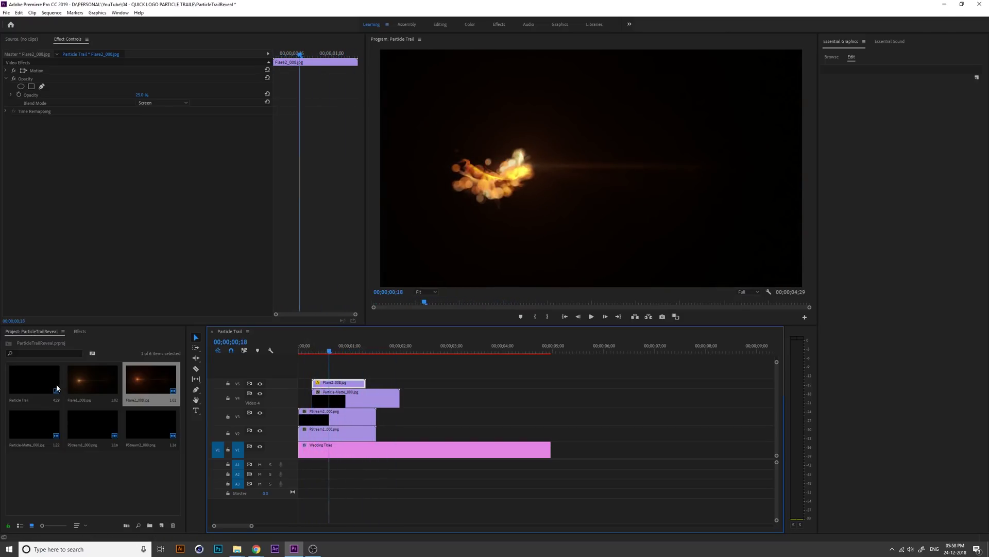
{"action": "left_click_drag", "start_coordinate": [94, 383], "coordinate": [314, 370]}
- Give Flare1 Screen blend mode and an opacity keyframe, then preview both flares
{"action": "left_click", "coordinate": [162, 102]}
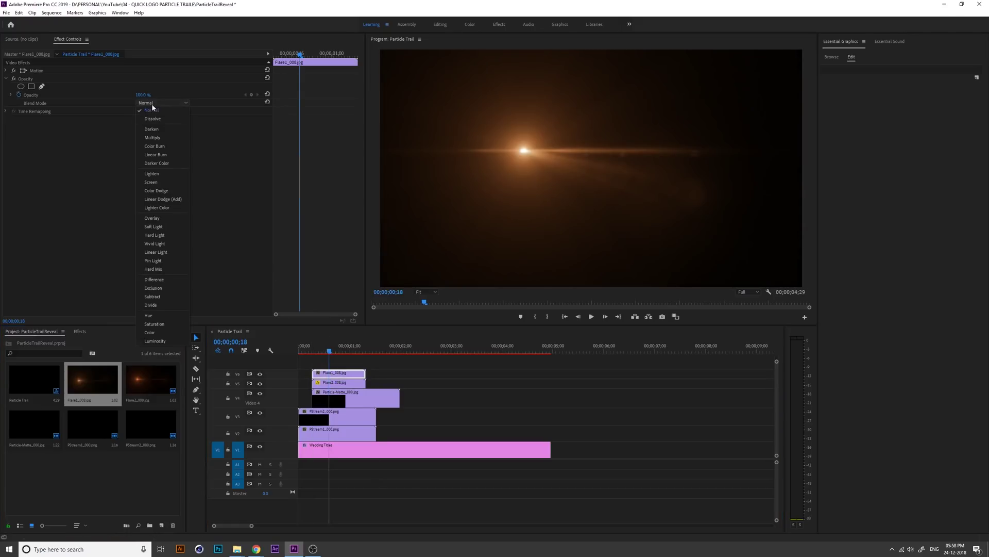
{"action": "left_click", "coordinate": [161, 181]}
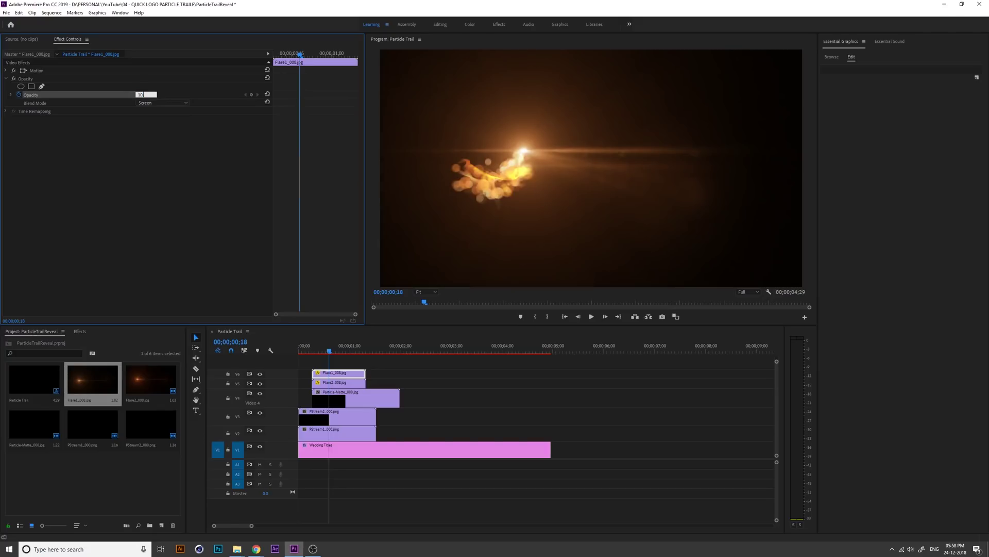
{"action": "type", "text": "0"}
{"action": "key", "text": "Return"}
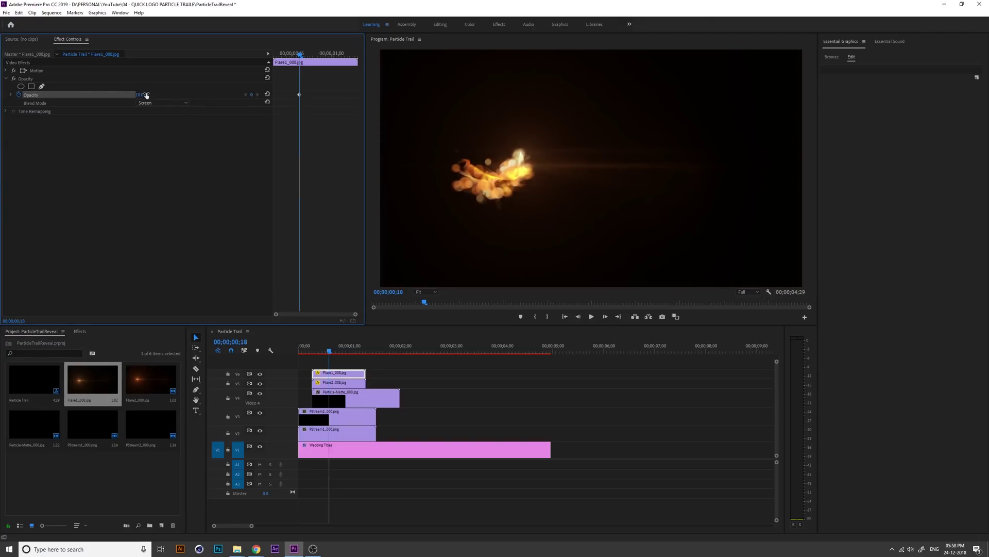
{"action": "left_click_drag", "start_coordinate": [332, 352], "coordinate": [290, 348]}
{"action": "key", "text": "space"}
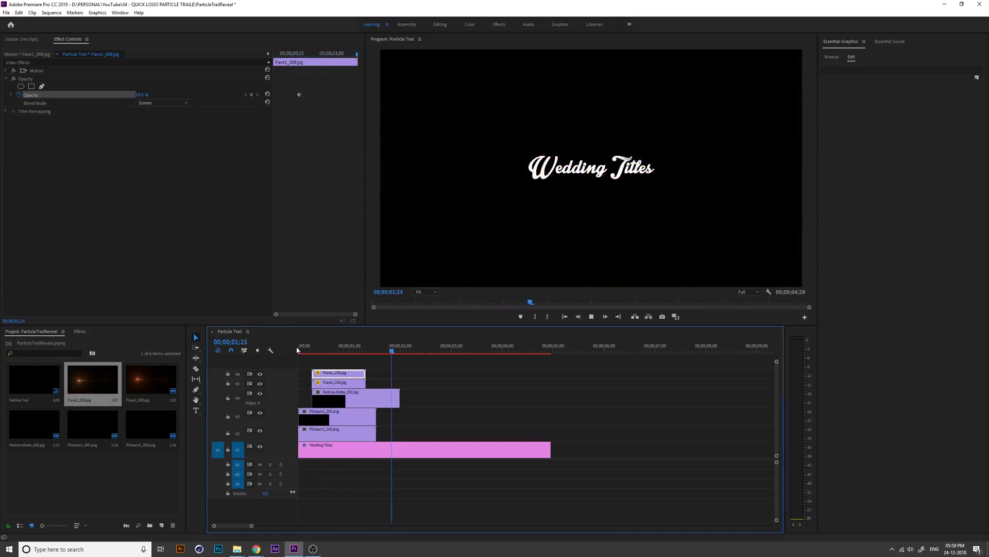
{"action": "left_click", "coordinate": [313, 351]}
{"action": "mouse_move", "coordinate": [315, 354]}
{"action": "left_mouse_down"}
{"action": "mouse_move", "coordinate": [357, 364]}
{"action": "mouse_move", "coordinate": [291, 366]}
{"action": "left_mouse_up"}
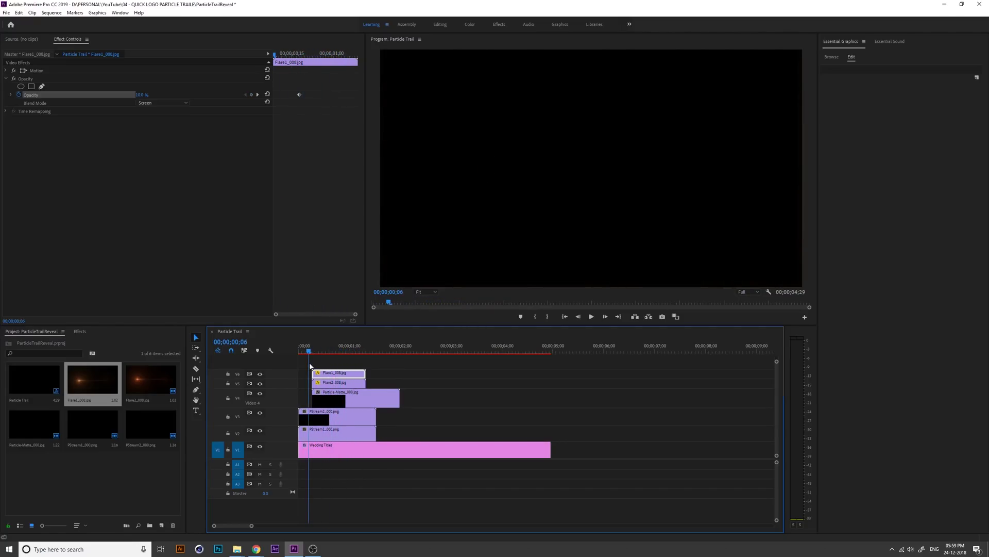
{"action": "key", "text": "space"}
{"action": "key", "text": "space"}
{"action": "left_click_drag", "start_coordinate": [459, 355], "coordinate": [413, 356]}
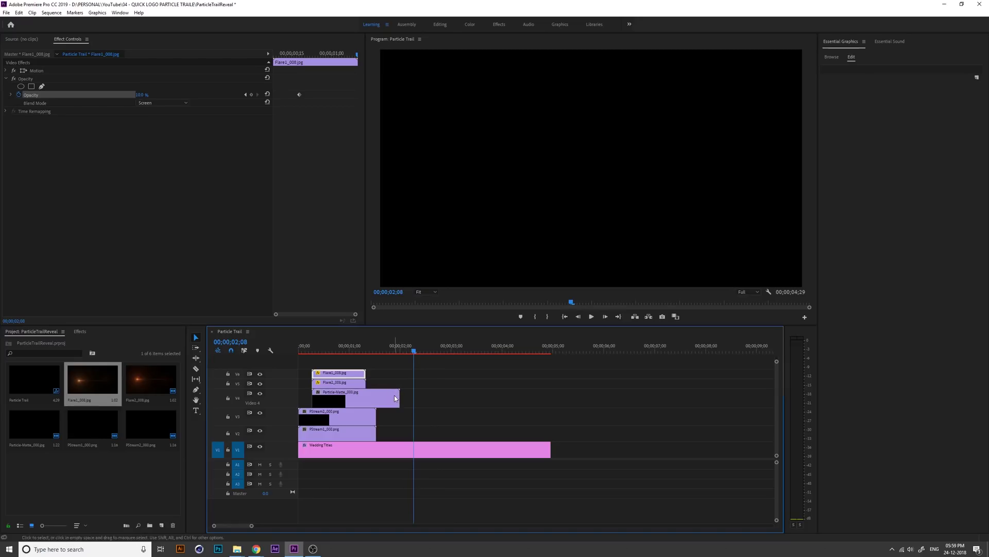
{"action": "left_click", "coordinate": [378, 396]}
{"action": "left_click", "coordinate": [411, 353]}
{"action": "key", "text": "Left"}
{"action": "key", "text": "Left"}
{"action": "key", "text": "Left"}
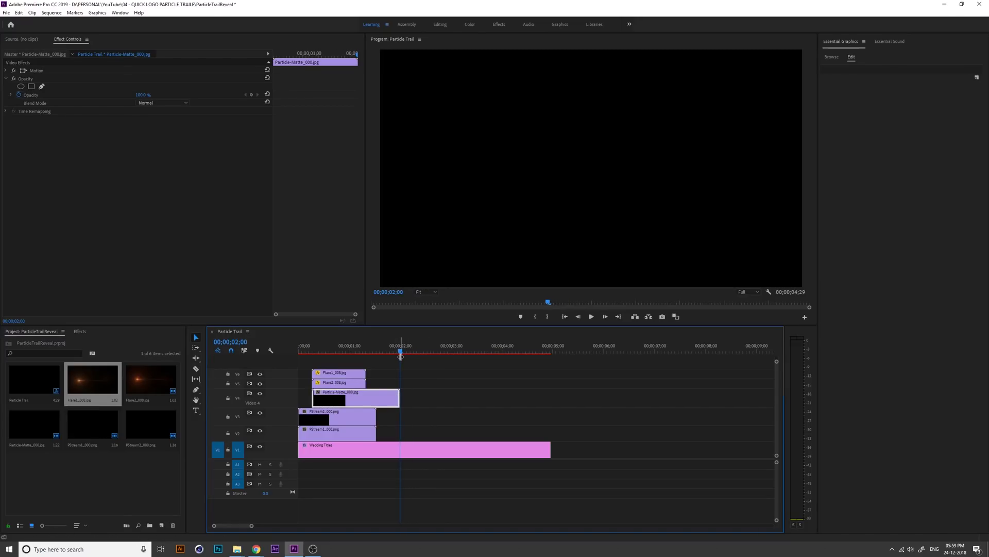
{"action": "left_click", "coordinate": [436, 403]}
- Add a frame hold to the Particle-Matte clip at 00;00;01;29
{"action": "left_click_drag", "start_coordinate": [394, 350], "coordinate": [399, 352]}
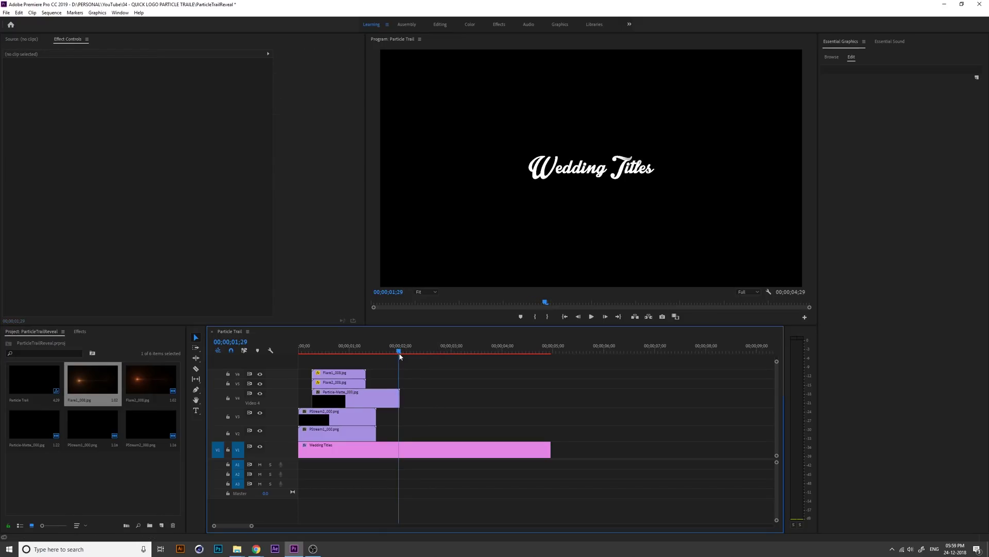
{"action": "key", "text": "equal"}
{"action": "key", "text": "equal"}
{"action": "key", "text": "equal"}
{"action": "key", "text": "equal"}
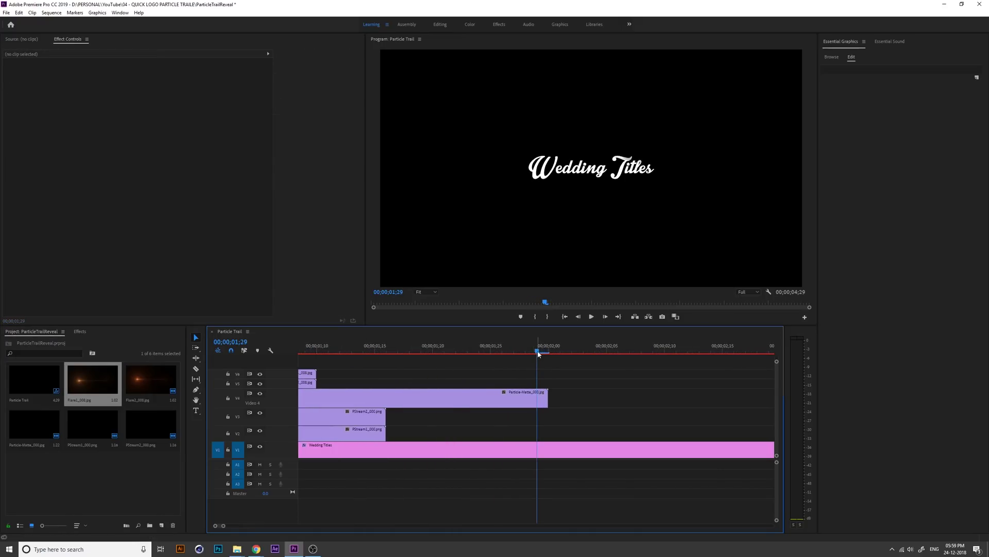
{"action": "left_click", "coordinate": [528, 392]}
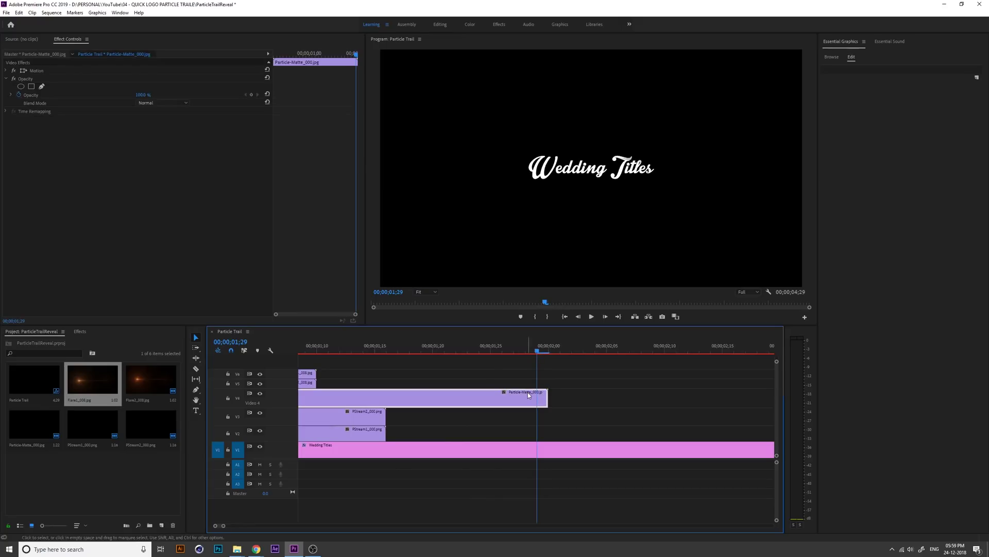
{"action": "right_click", "coordinate": [529, 392]}
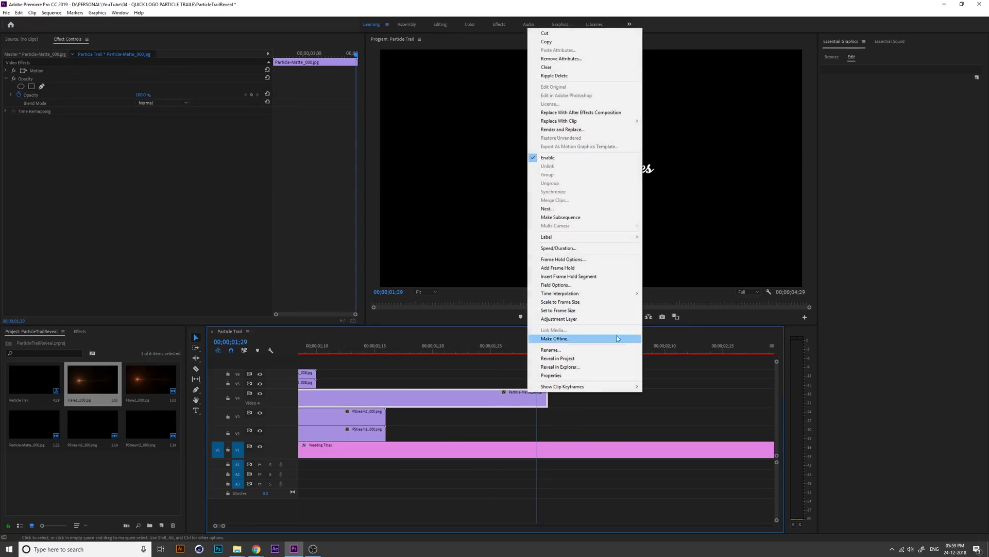
{"action": "left_click", "coordinate": [598, 266]}
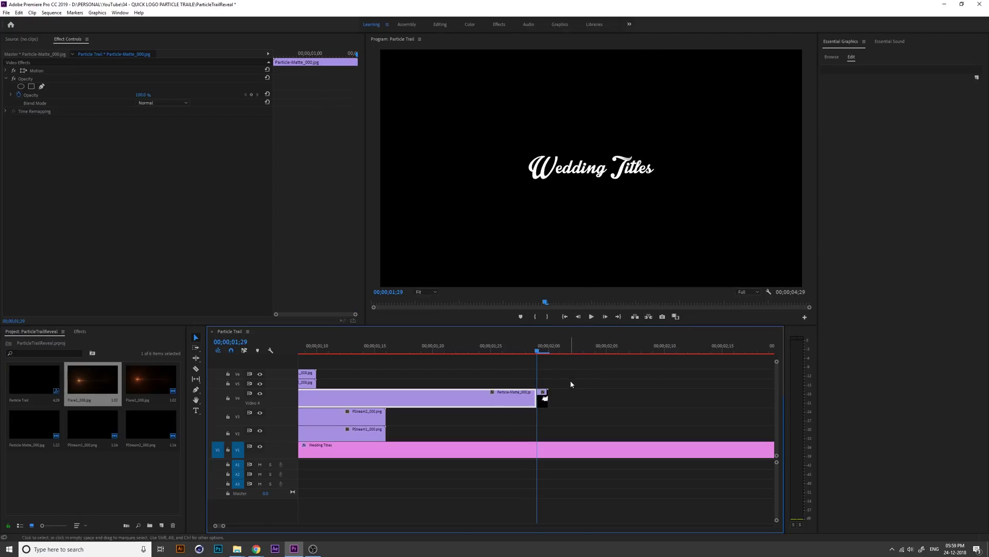
- Extend the held Particle-Matte segment to the end of Wedding Titles and preview it
{"action": "key", "text": "minus"}
{"action": "key", "text": "minus"}
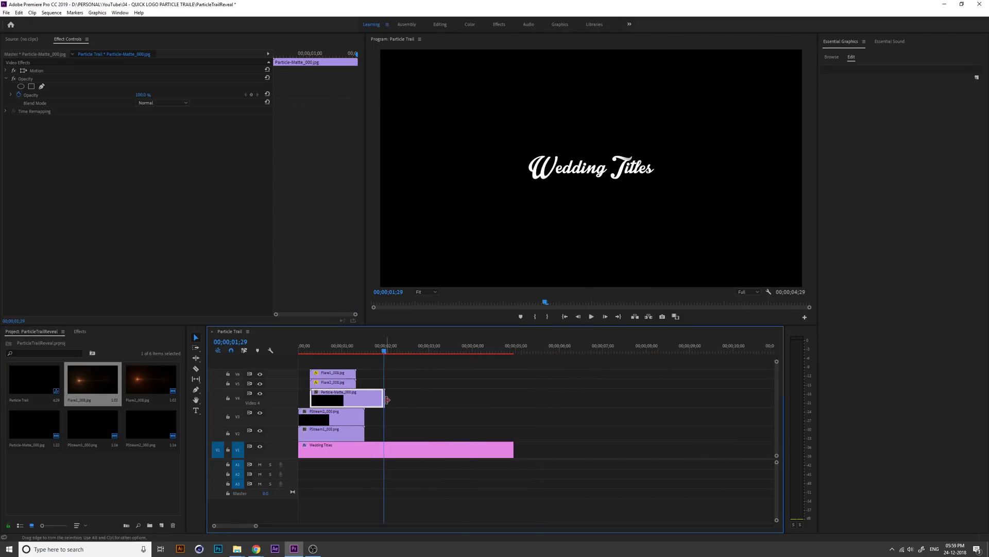
{"action": "key", "text": "equal"}
{"action": "left_click", "coordinate": [539, 398]}
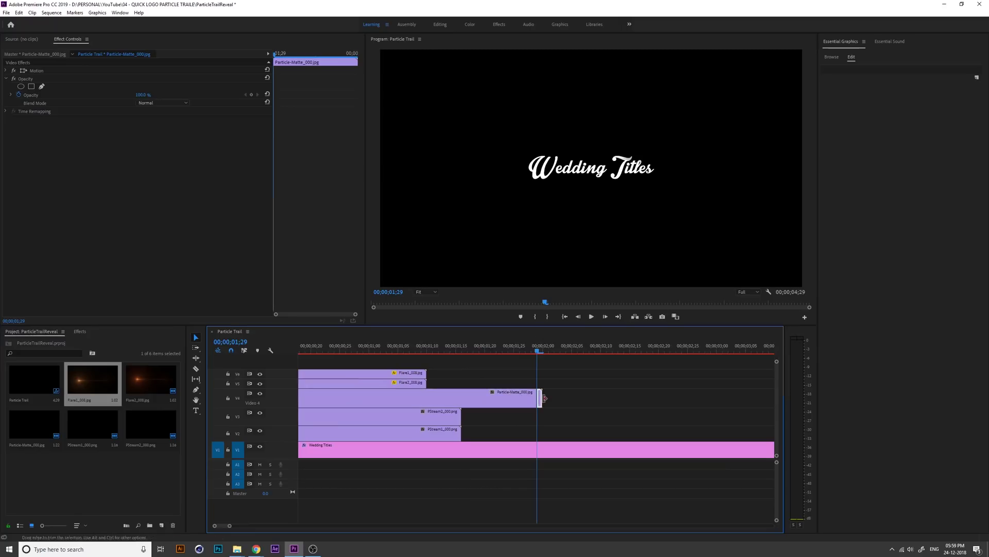
{"action": "left_click_drag", "start_coordinate": [539, 398], "coordinate": [674, 397]}
{"action": "key", "text": "minus"}
{"action": "key", "text": "minus"}
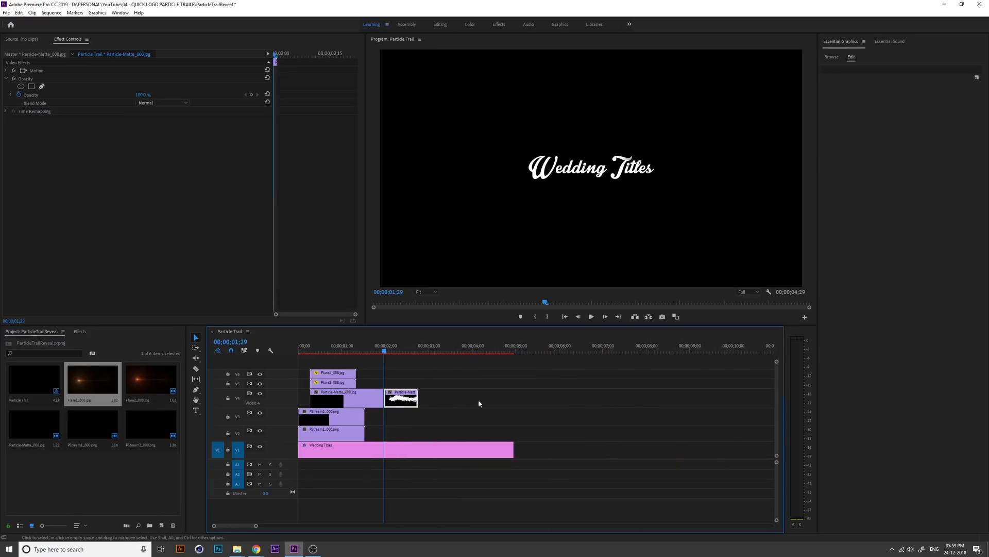
{"action": "left_click_drag", "start_coordinate": [418, 398], "coordinate": [512, 398]}
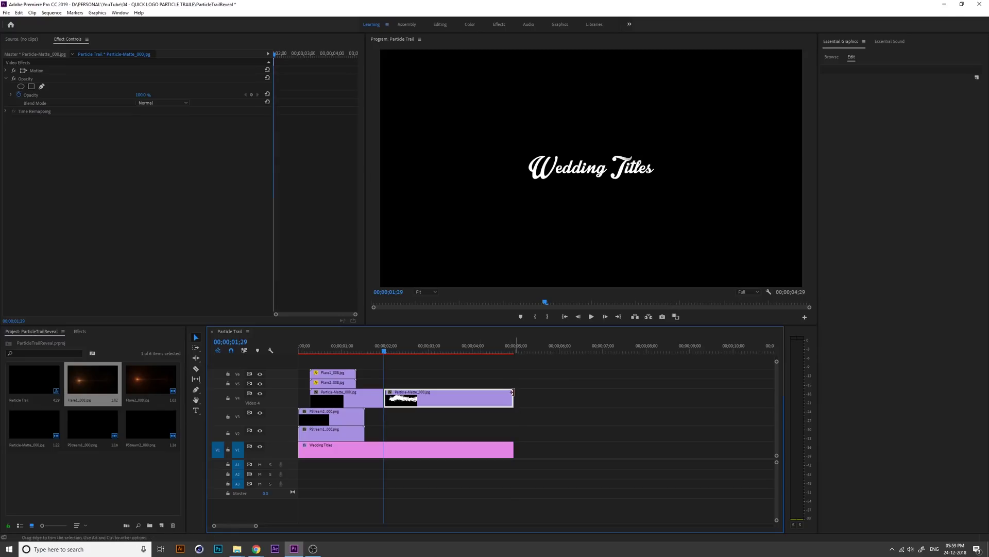
{"action": "key", "text": "space"}
{"action": "key", "text": "Home"}
{"action": "key", "text": "space"}
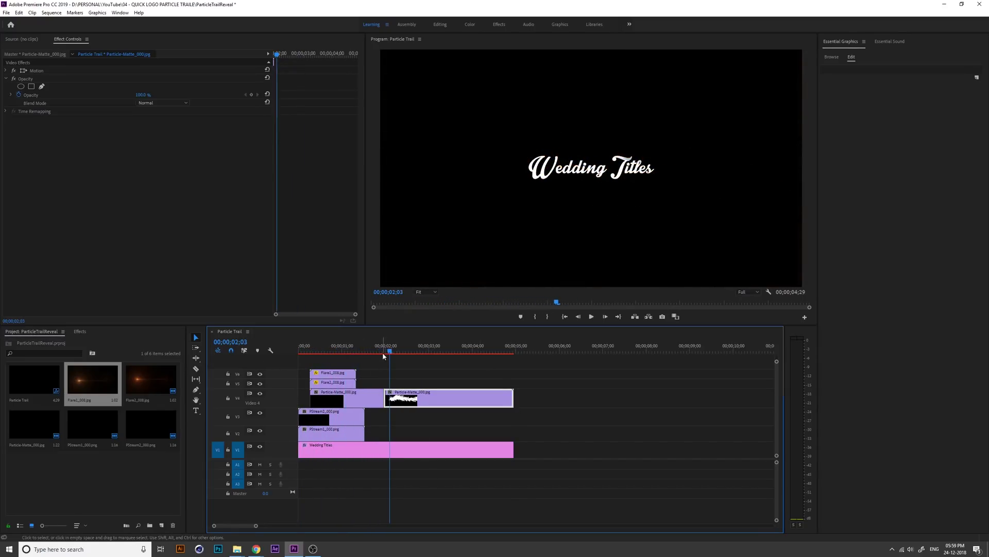
{"action": "mouse_move", "coordinate": [383, 352]}
{"action": "left_mouse_down"}
{"action": "mouse_move", "coordinate": [394, 348]}
{"action": "mouse_move", "coordinate": [335, 349]}
{"action": "mouse_move", "coordinate": [350, 370]}
{"action": "left_mouse_up"}
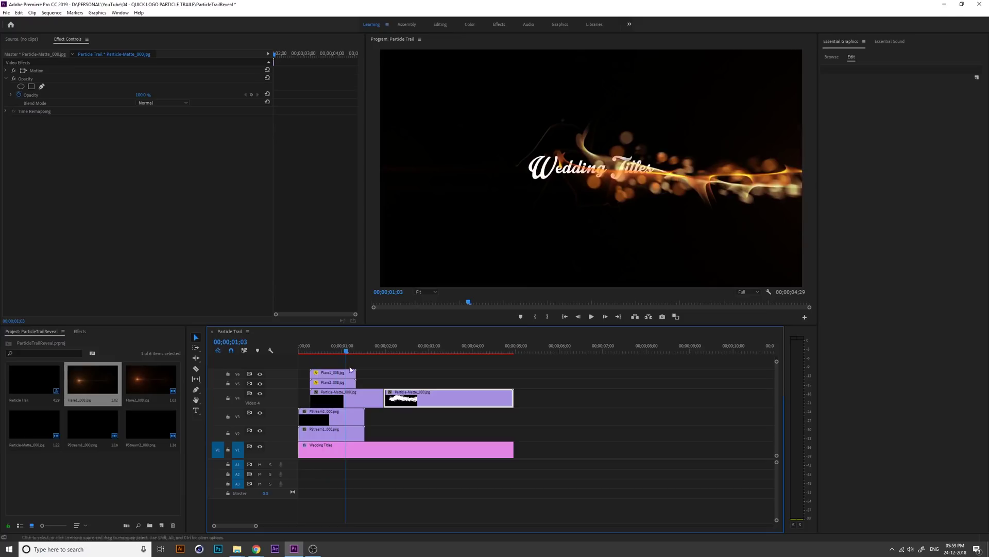
- Apply Distort > Turbulent Displace from the Effects panel to the Wedding Titles clip
{"action": "left_click", "coordinate": [383, 445]}
{"action": "left_click", "coordinate": [82, 332]}
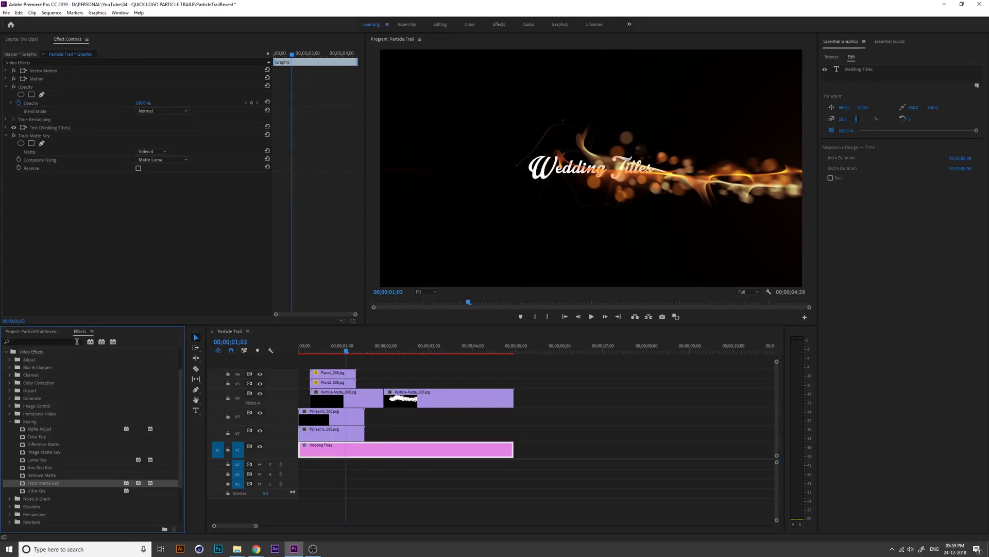
{"action": "left_click", "coordinate": [68, 341]}
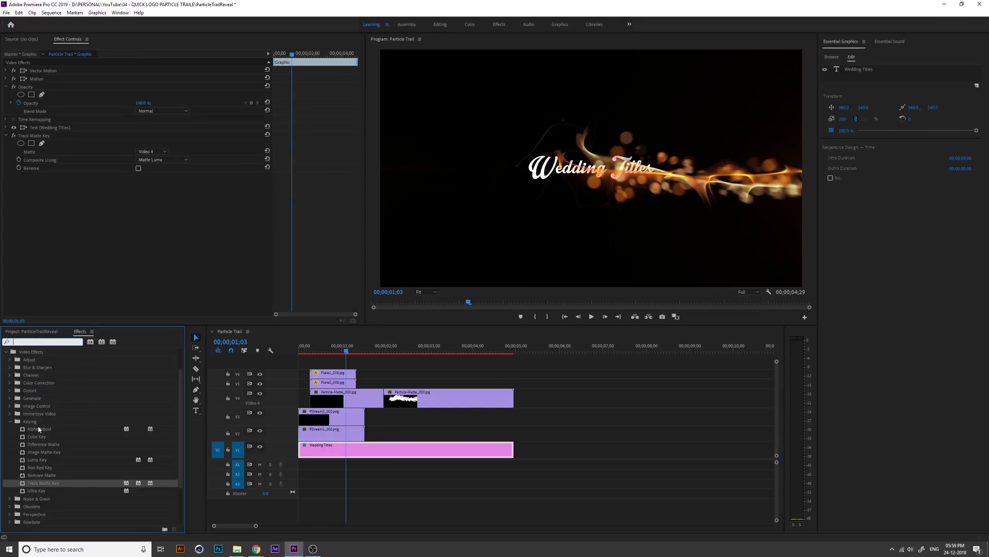
{"action": "left_click", "coordinate": [9, 421]}
{"action": "double_click", "coordinate": [36, 391]}
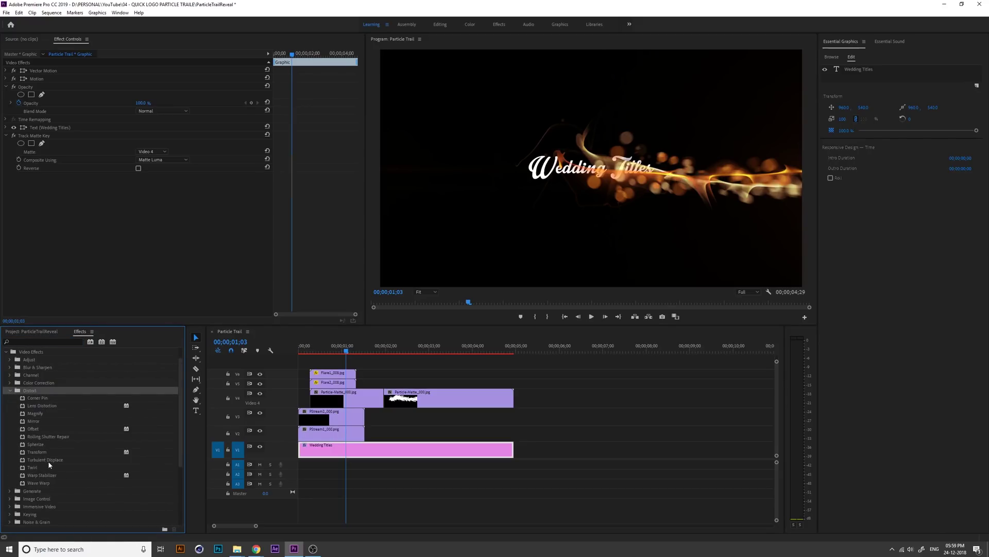
{"action": "left_click_drag", "start_coordinate": [54, 458], "coordinate": [379, 446]}
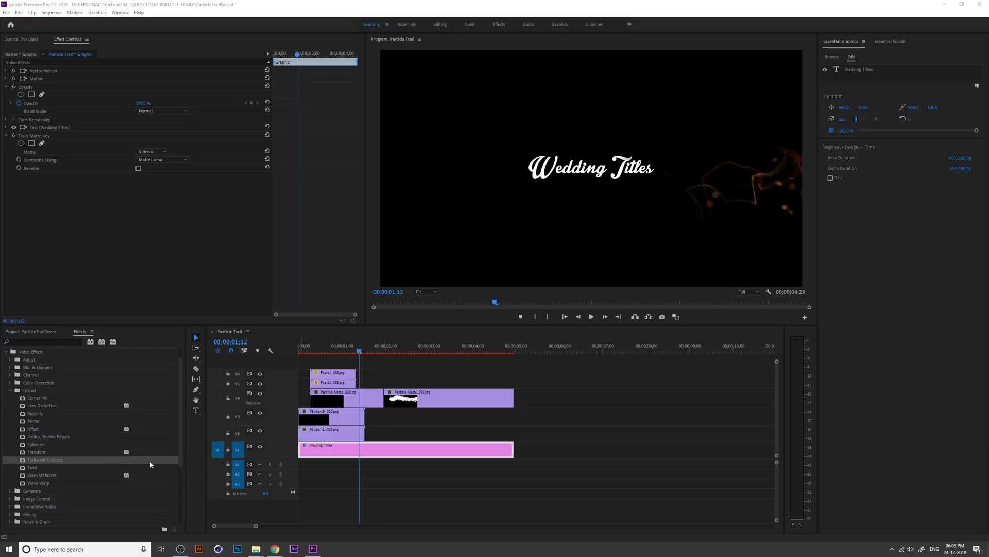
{"action": "left_click_drag", "start_coordinate": [93, 462], "coordinate": [365, 449]}
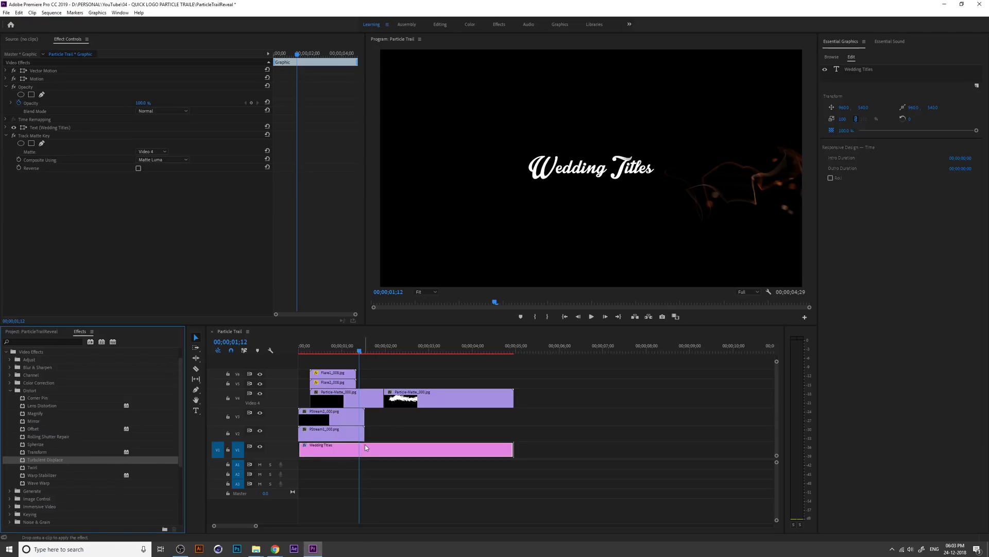
{"action": "mouse_move", "coordinate": [359, 352]}
{"action": "left_mouse_down"}
{"action": "mouse_move", "coordinate": [320, 369]}
{"action": "mouse_move", "coordinate": [348, 379]}
{"action": "mouse_move", "coordinate": [286, 375]}
{"action": "left_mouse_up"}
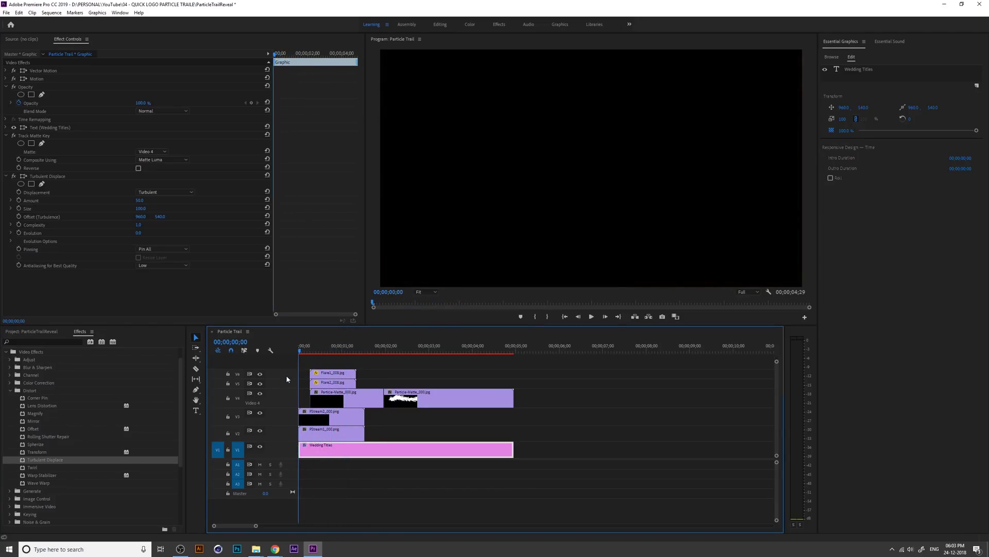
- Keyframe Evolution at 0° at the start and about 1x224° near 01;23
{"action": "left_click", "coordinate": [20, 232]}
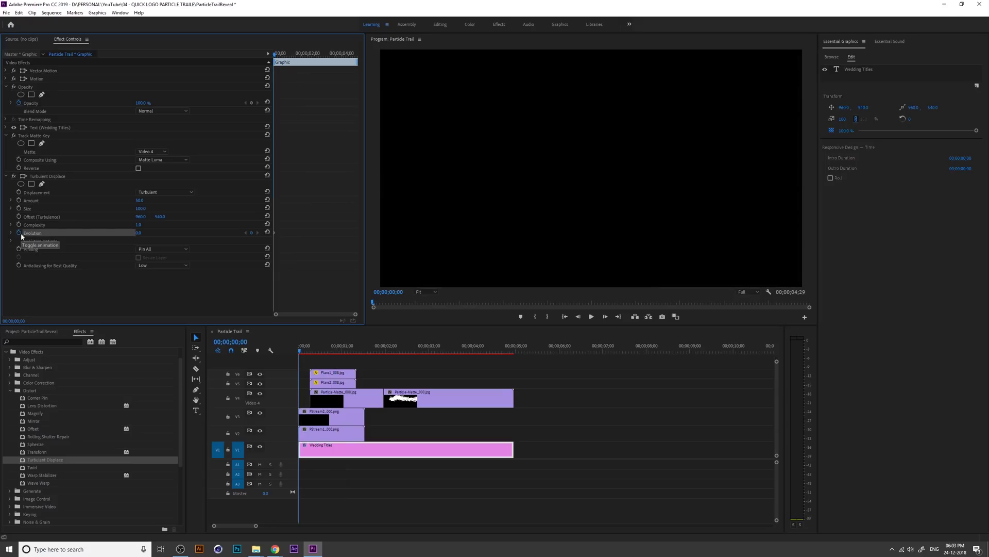
{"action": "left_click_drag", "start_coordinate": [302, 351], "coordinate": [365, 352]}
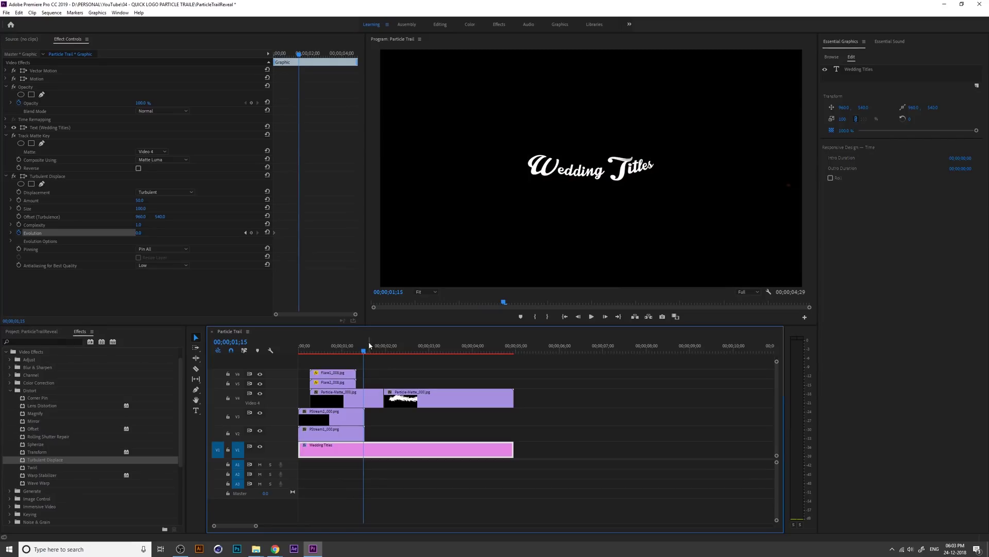
{"action": "left_click", "coordinate": [140, 233]}
{"action": "left_click_drag", "start_coordinate": [139, 233], "coordinate": [186, 233]}
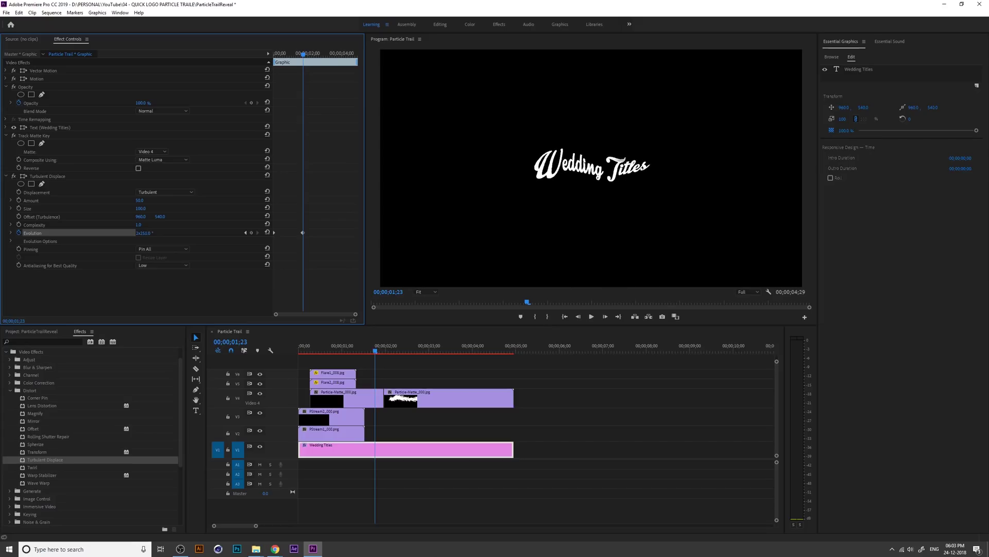
- Play back the Evolution animation from the start of the sequence
{"action": "left_click", "coordinate": [374, 351]}
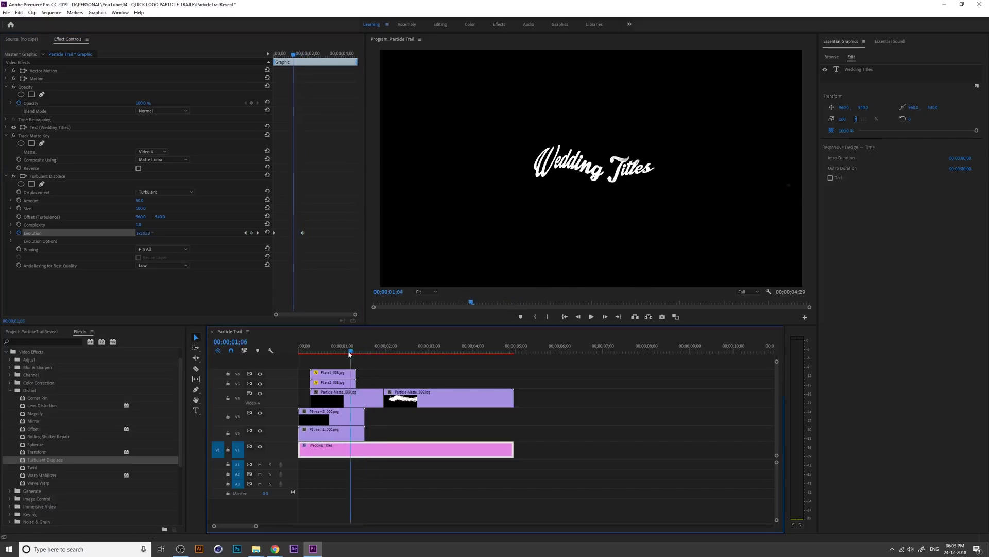
{"action": "left_click_drag", "start_coordinate": [374, 351], "coordinate": [301, 351]}
{"action": "key", "text": "space"}
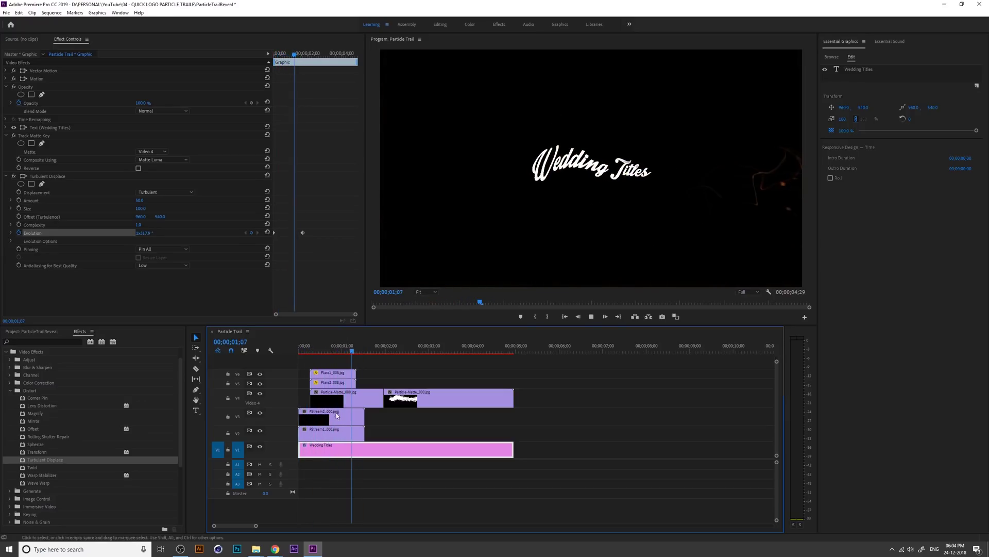
{"action": "left_click_drag", "start_coordinate": [333, 350], "coordinate": [300, 351]}
{"action": "key", "text": "space"}
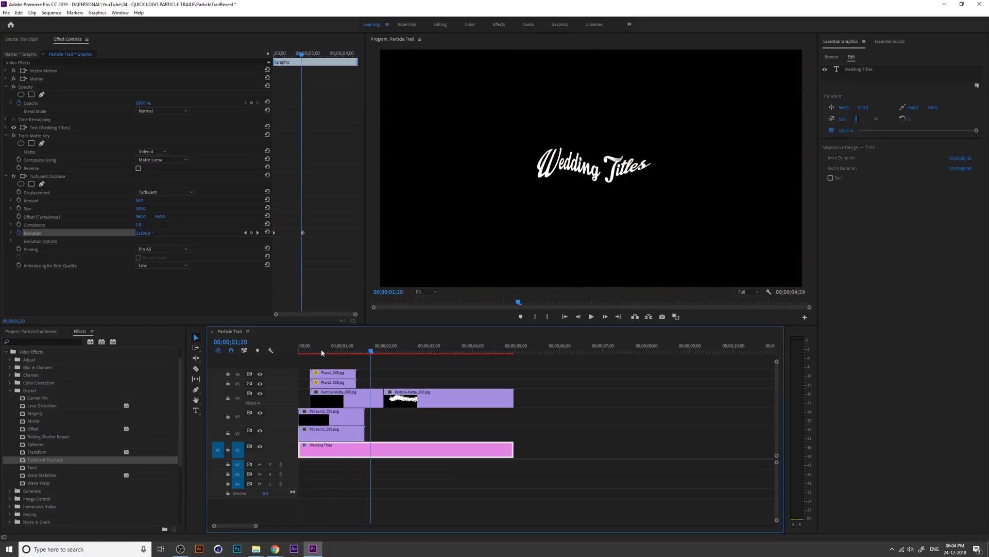
{"action": "left_click_drag", "start_coordinate": [312, 351], "coordinate": [337, 354]}
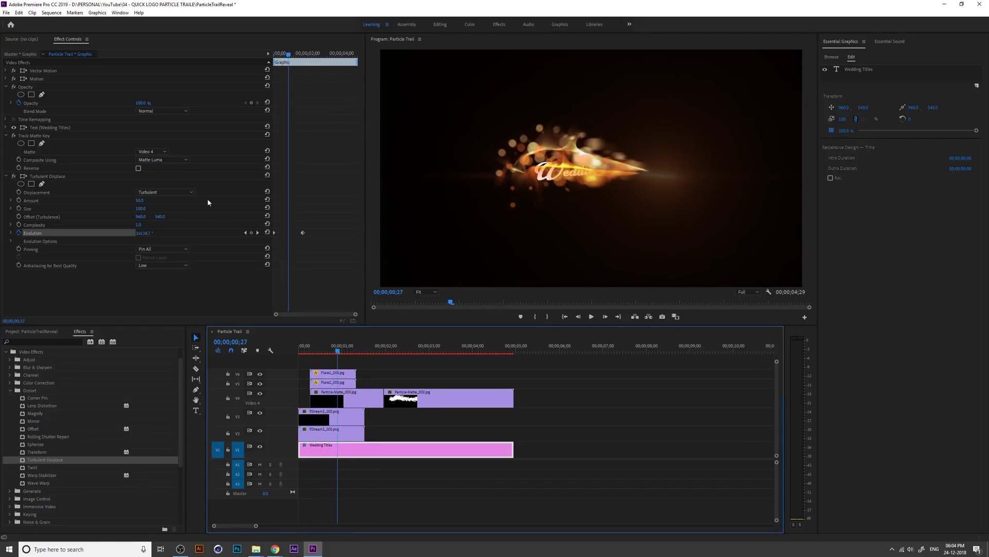
- Reduce the Turbulent Displace Size to 72 and preview the reveal
{"action": "left_click_drag", "start_coordinate": [144, 210], "coordinate": [123, 210]}
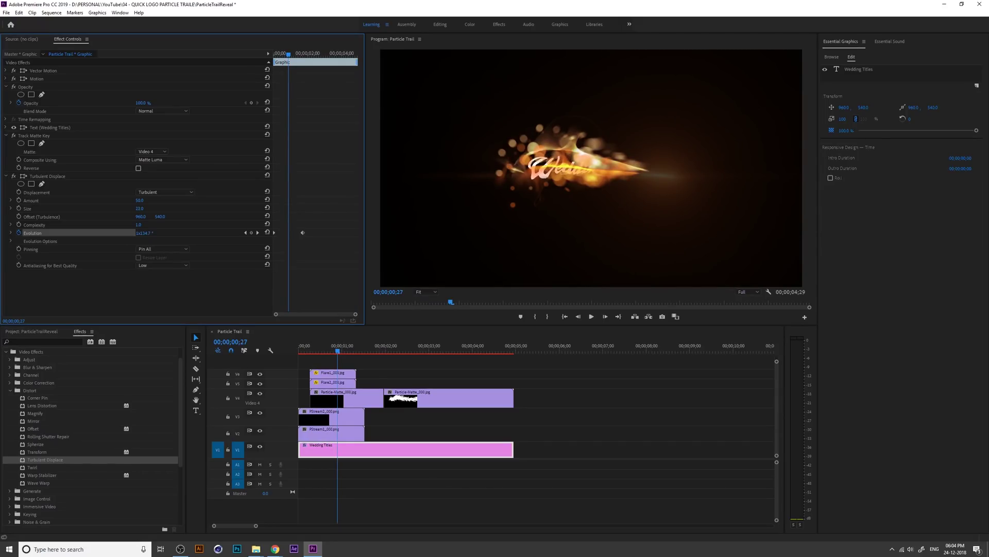
{"action": "left_click", "coordinate": [299, 352]}
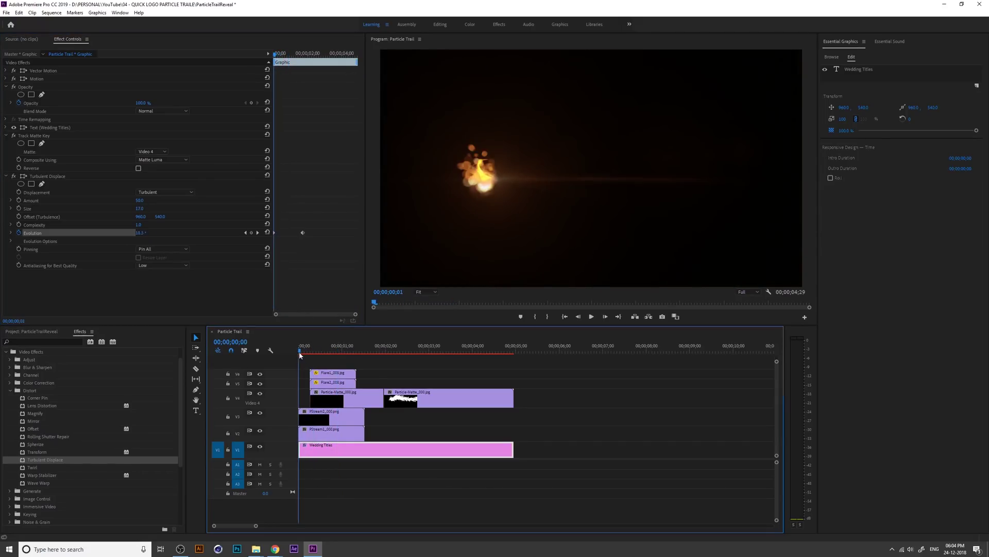
{"action": "key", "text": "space"}
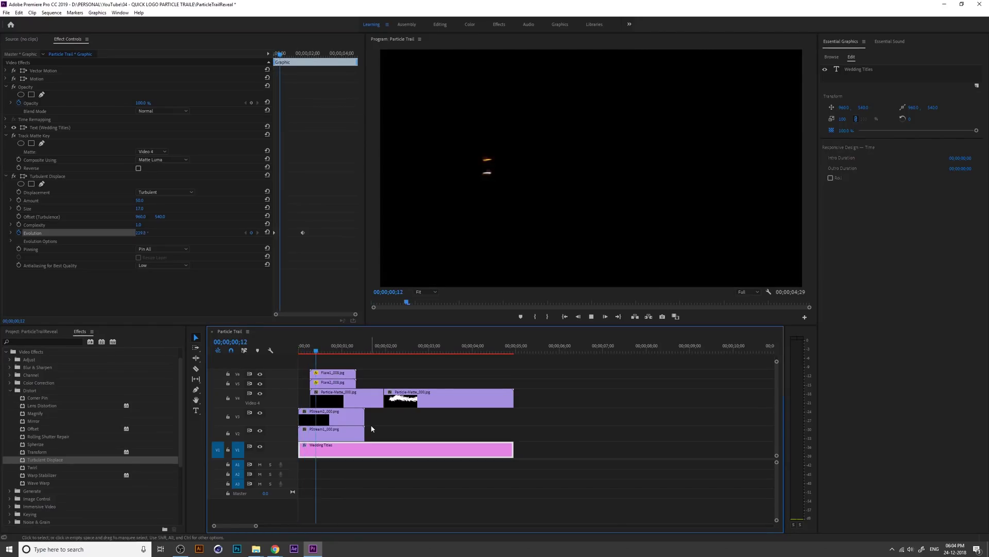
{"action": "left_click_drag", "start_coordinate": [371, 347], "coordinate": [271, 364]}
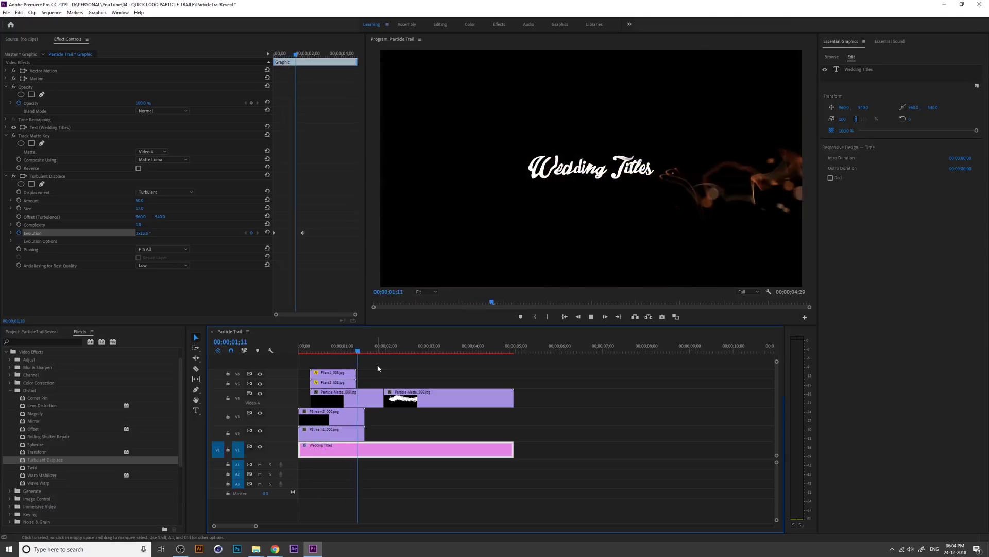
{"action": "left_click_drag", "start_coordinate": [313, 350], "coordinate": [344, 352]}
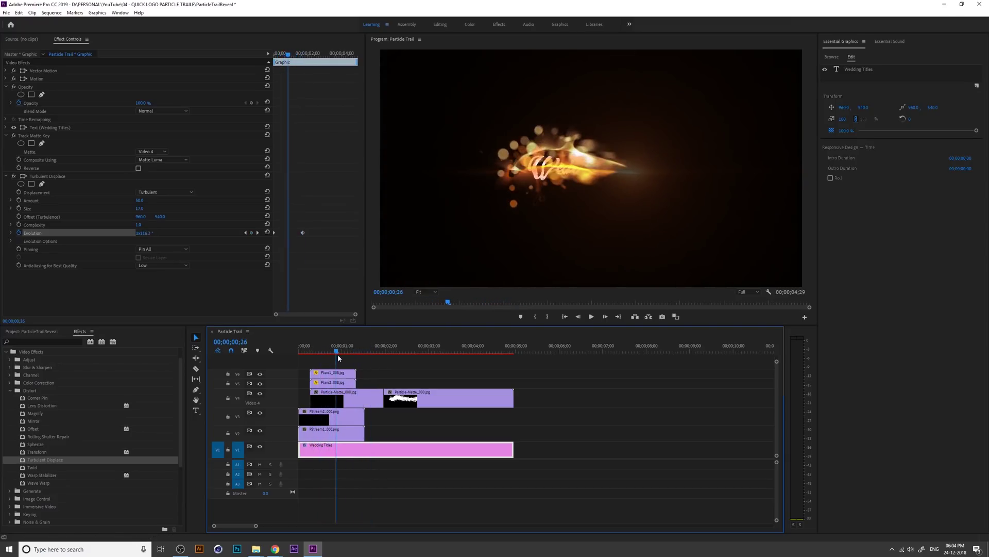
- Fine-tune the turbulence Size slightly lower and replay the reveal
{"action": "left_click", "coordinate": [140, 208]}
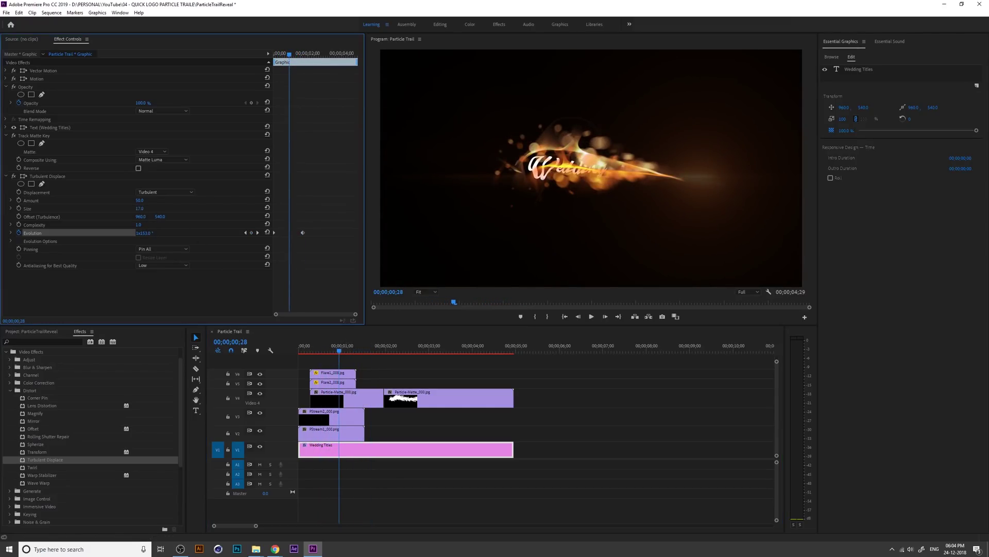
{"action": "left_click_drag", "start_coordinate": [139, 208], "coordinate": [136, 208]}
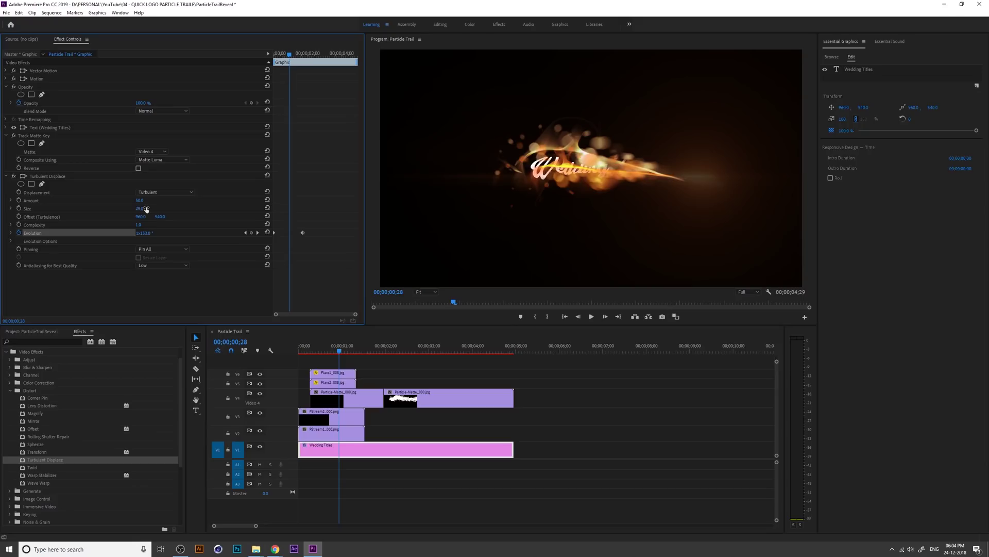
{"action": "left_click", "coordinate": [283, 355]}
{"action": "key", "text": "Home"}
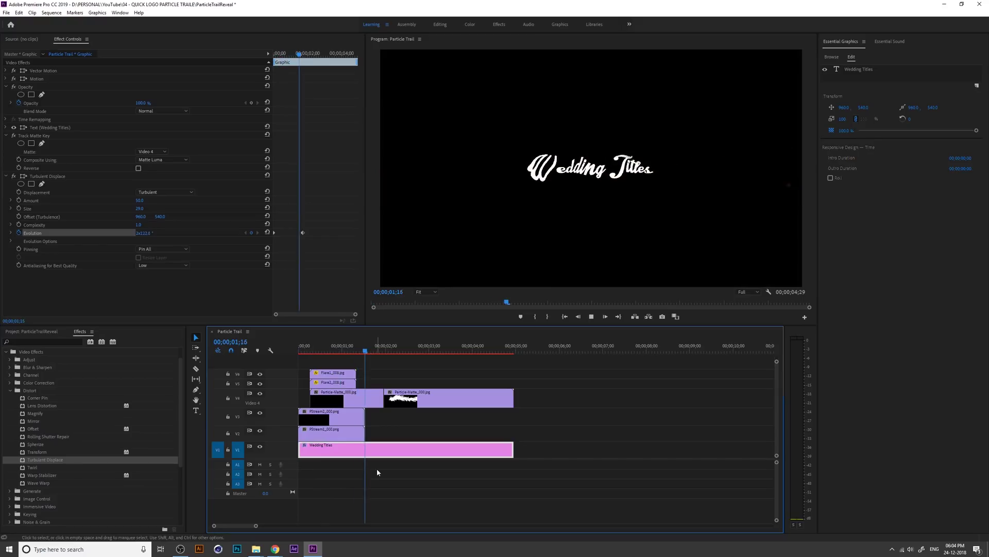
{"action": "key", "text": "space"}
{"action": "key", "text": "Home"}
{"action": "key", "text": "space"}
{"action": "key", "text": "space"}
{"action": "key", "text": "Home"}
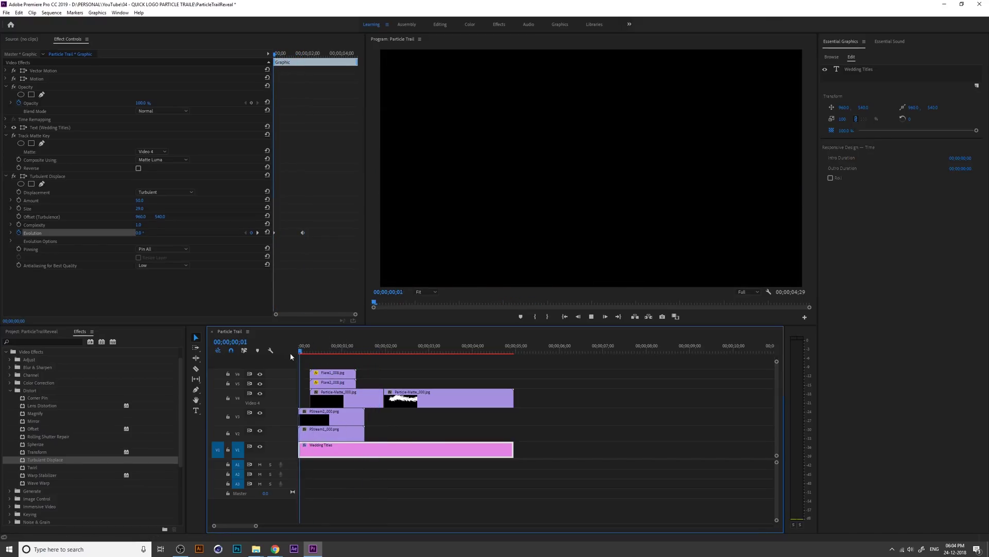
{"action": "key", "text": "space"}
{"action": "key", "text": "space"}
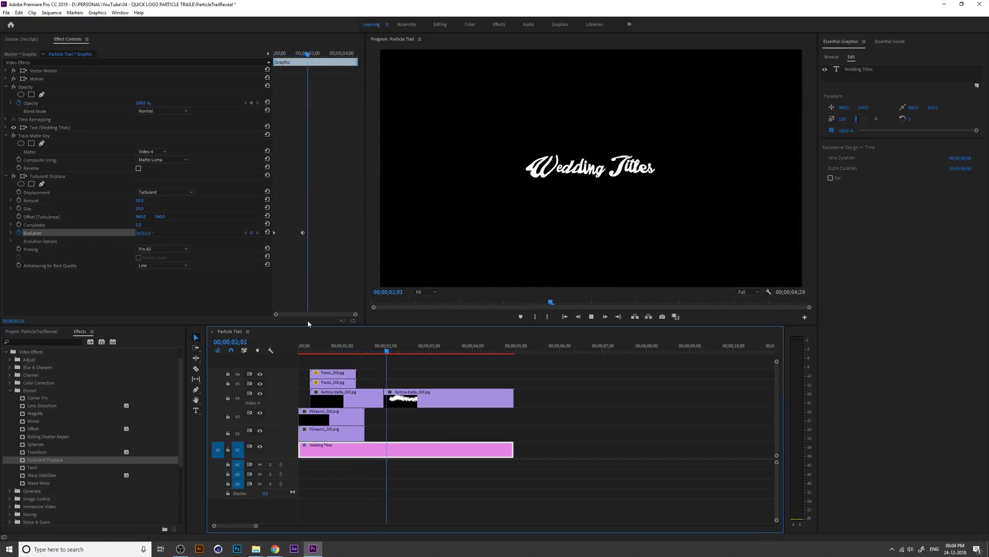
{"action": "left_click_drag", "start_coordinate": [310, 348], "coordinate": [295, 352]}
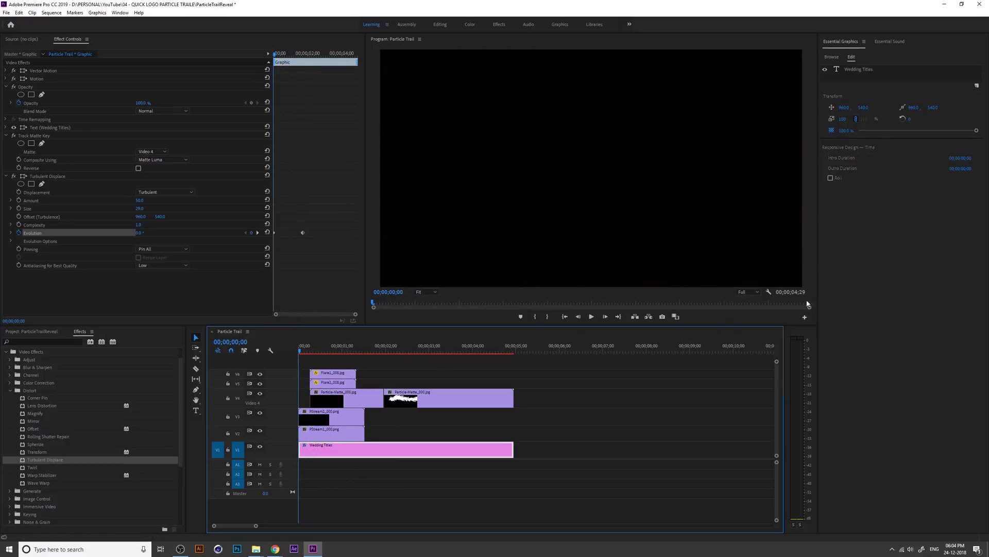
- Test playback at quarter preview resolution, then settle on half resolution
{"action": "left_click", "coordinate": [743, 292]}
{"action": "left_click", "coordinate": [744, 322]}
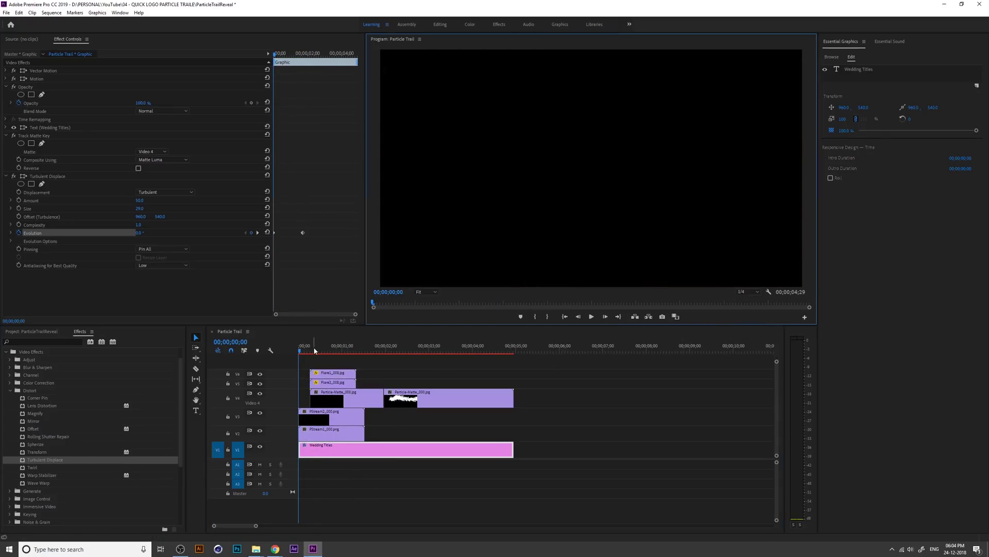
{"action": "left_click", "coordinate": [294, 357]}
{"action": "key", "text": "space"}
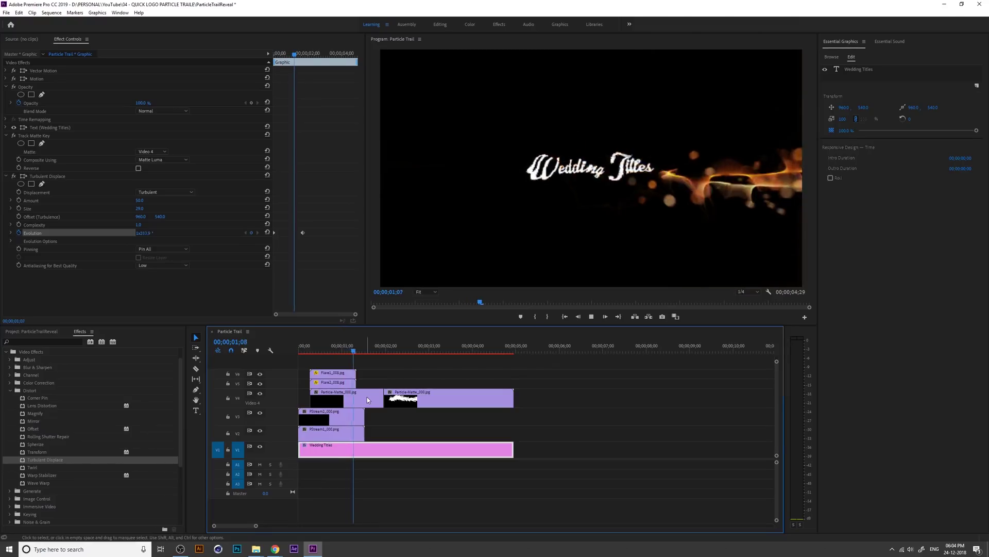
{"action": "key", "text": "space"}
{"action": "left_click", "coordinate": [744, 291]}
{"action": "left_click", "coordinate": [742, 311]}
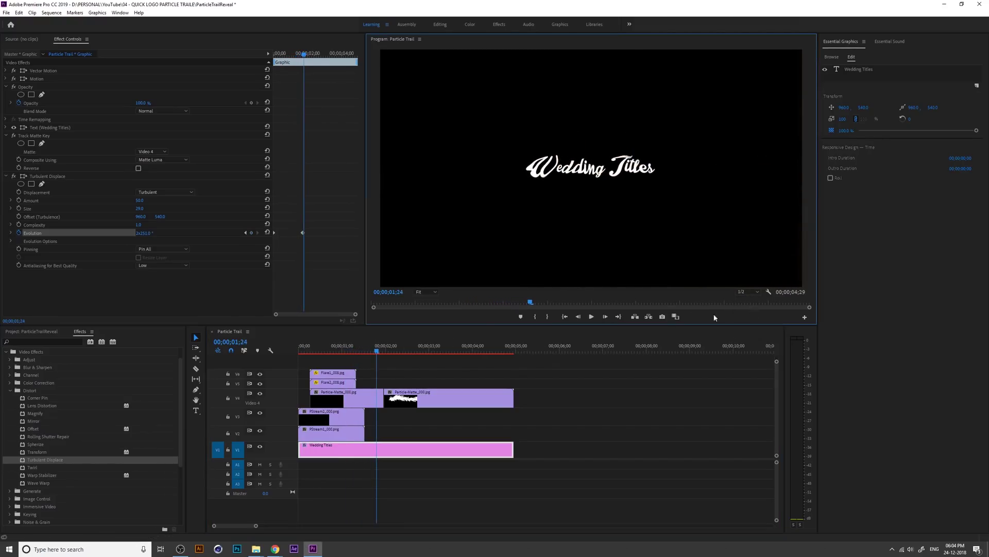
{"action": "left_click", "coordinate": [352, 372]}
{"action": "key", "text": "Home"}
{"action": "key", "text": "space"}
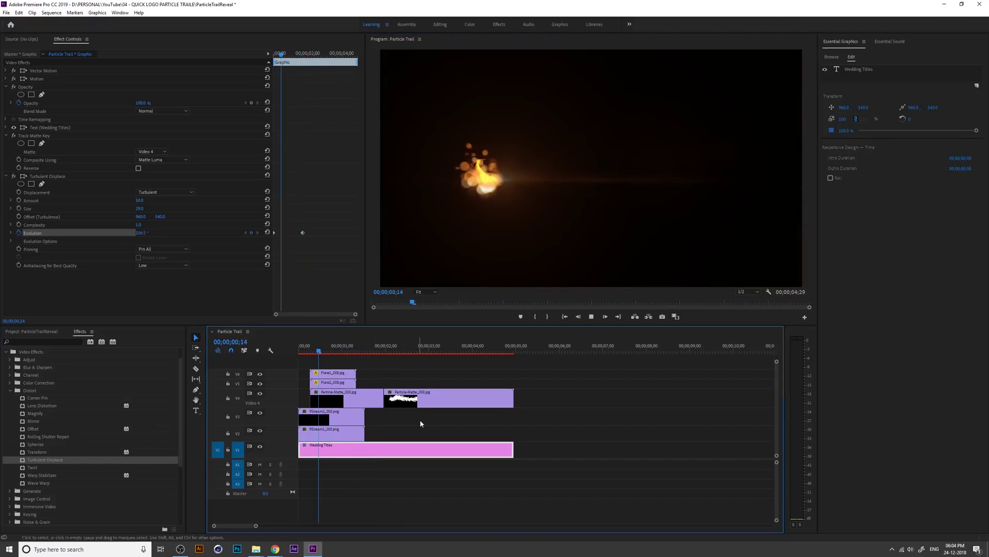
{"action": "key", "text": "space"}
{"action": "key", "text": "Home"}
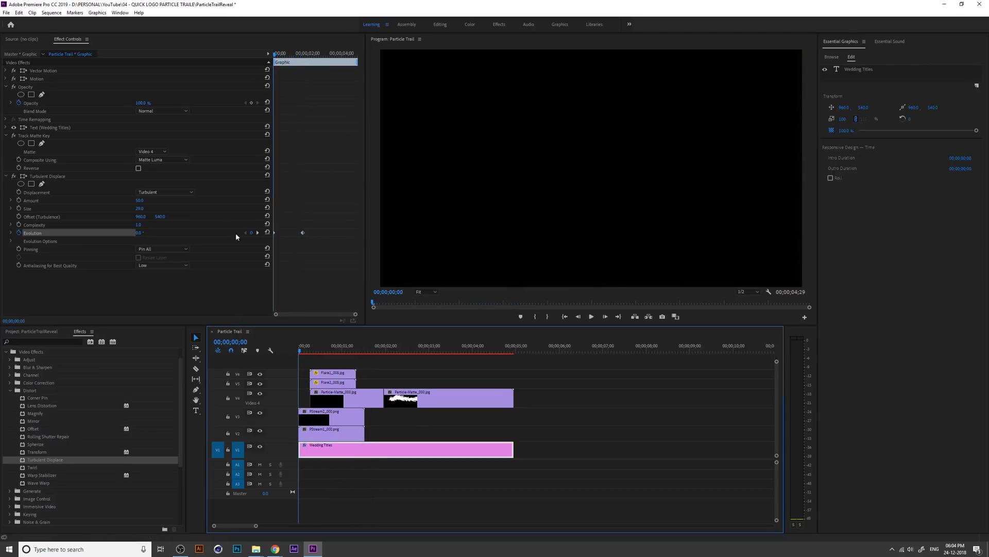
- Raise the starting and ending Evolution keyframe values and preview the reveal
{"action": "left_click_drag", "start_coordinate": [140, 232], "coordinate": [219, 232]}
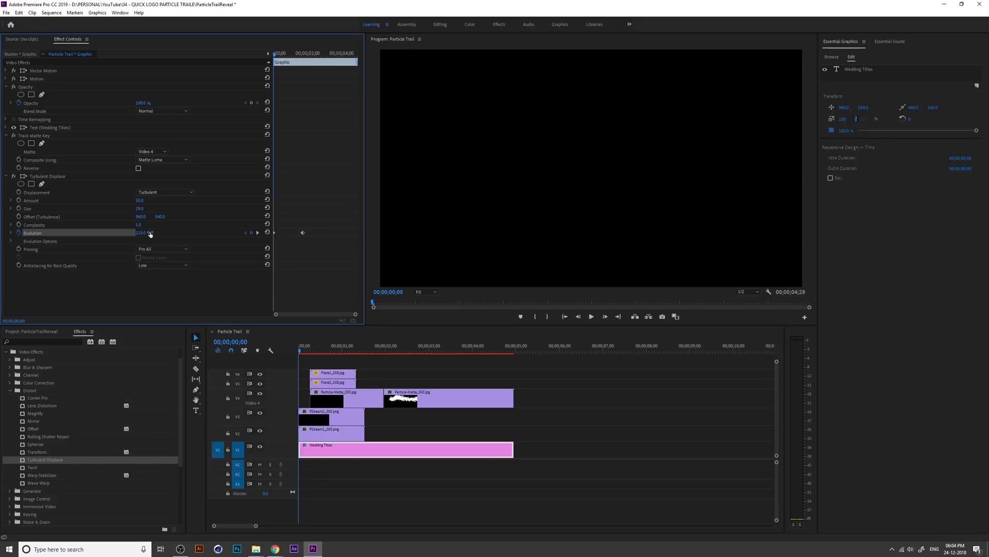
{"action": "left_click_drag", "start_coordinate": [309, 351], "coordinate": [377, 356]}
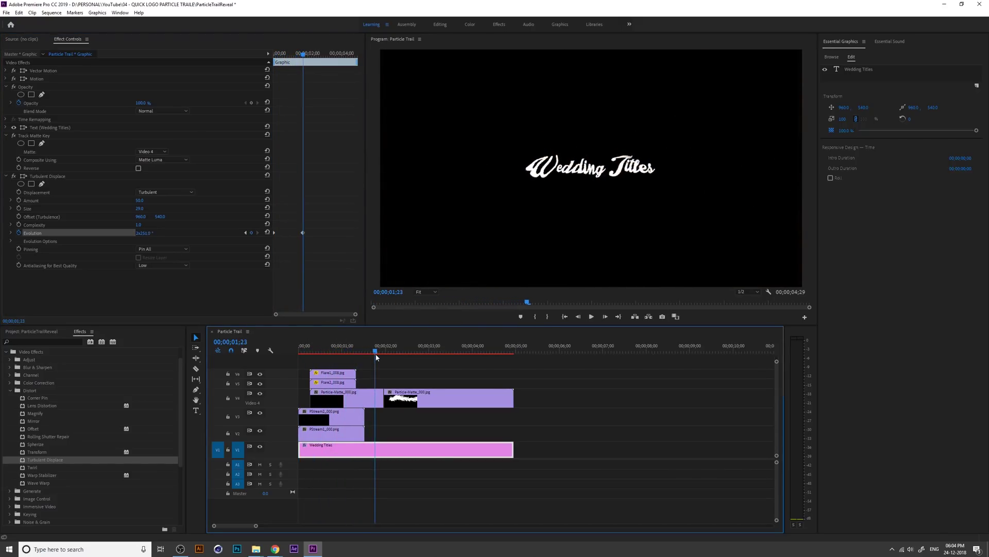
{"action": "left_click", "coordinate": [246, 232]}
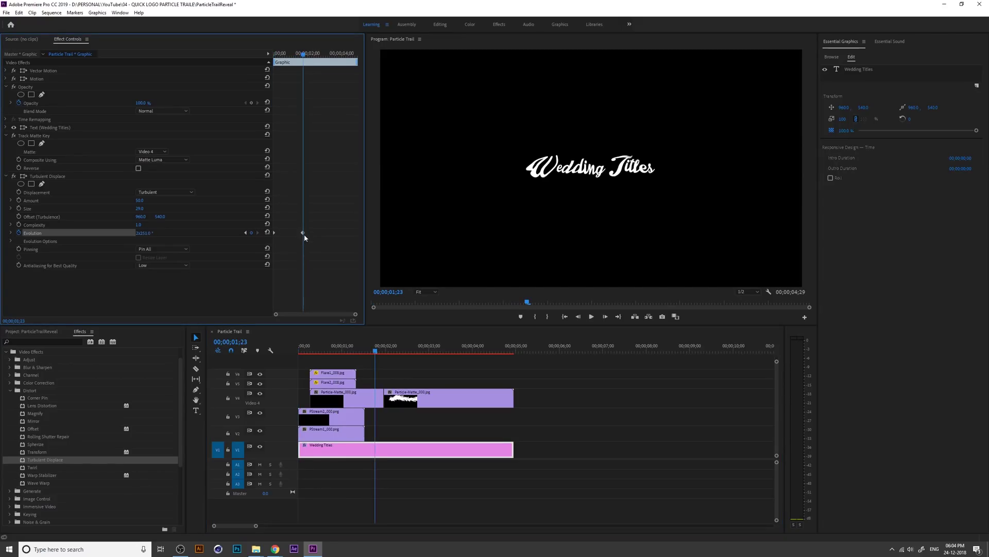
{"action": "left_click_drag", "start_coordinate": [145, 234], "coordinate": [150, 240]}
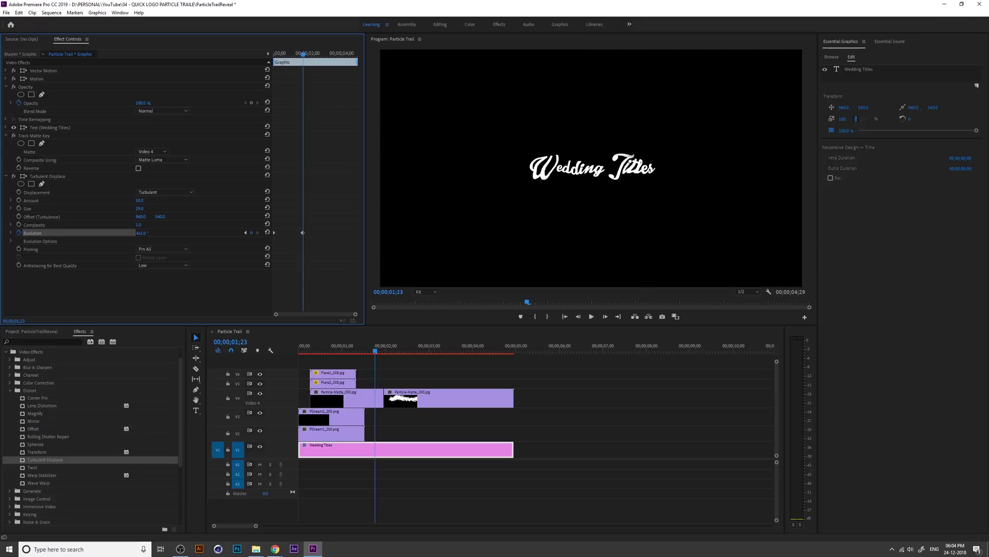
{"action": "left_click_drag", "start_coordinate": [358, 348], "coordinate": [269, 364]}
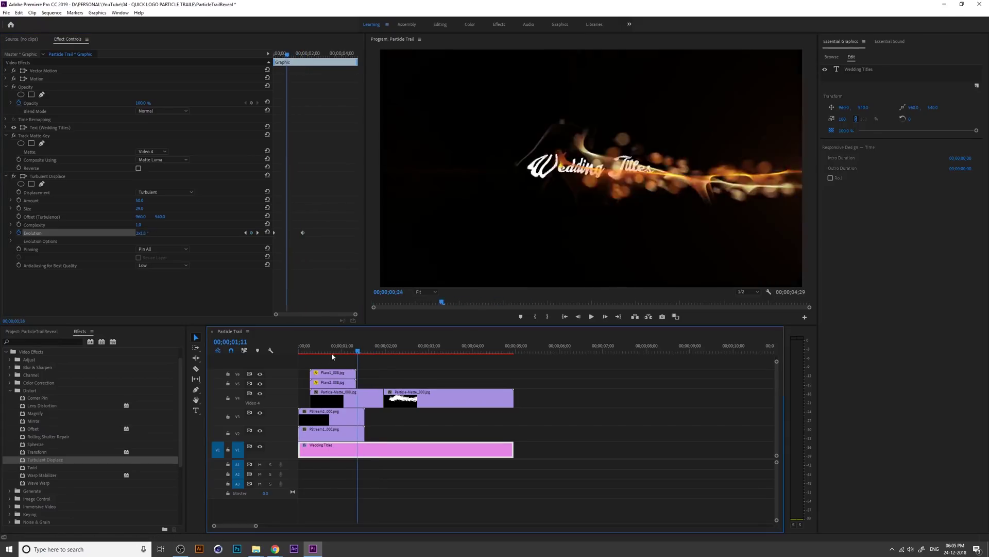
{"action": "key", "text": "space"}
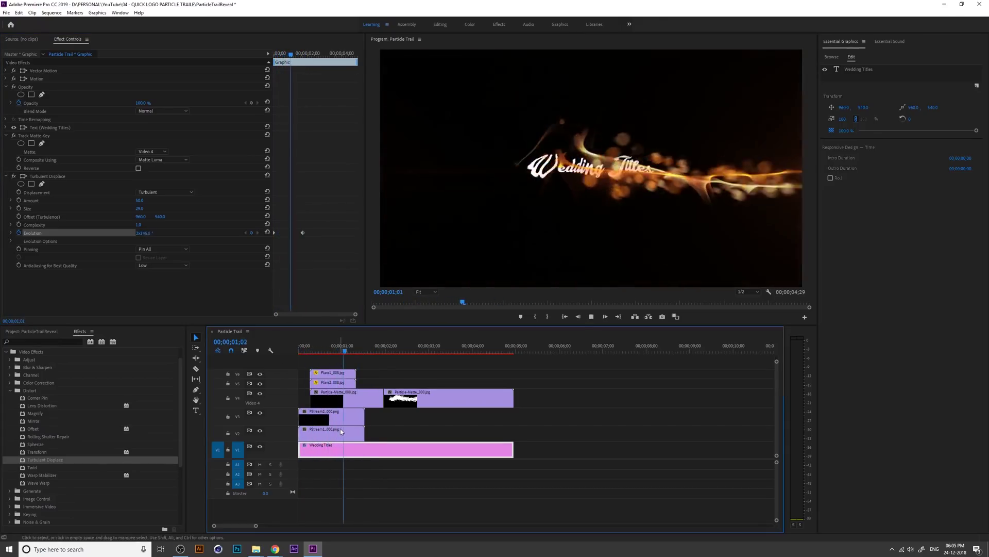
- Move the Evolution end keyframe to 00;00;02;07, where the title is fully revealed
{"action": "left_click", "coordinate": [381, 348]}
{"action": "key", "text": "space"}
{"action": "left_click_drag", "start_coordinate": [303, 233], "coordinate": [311, 232]}
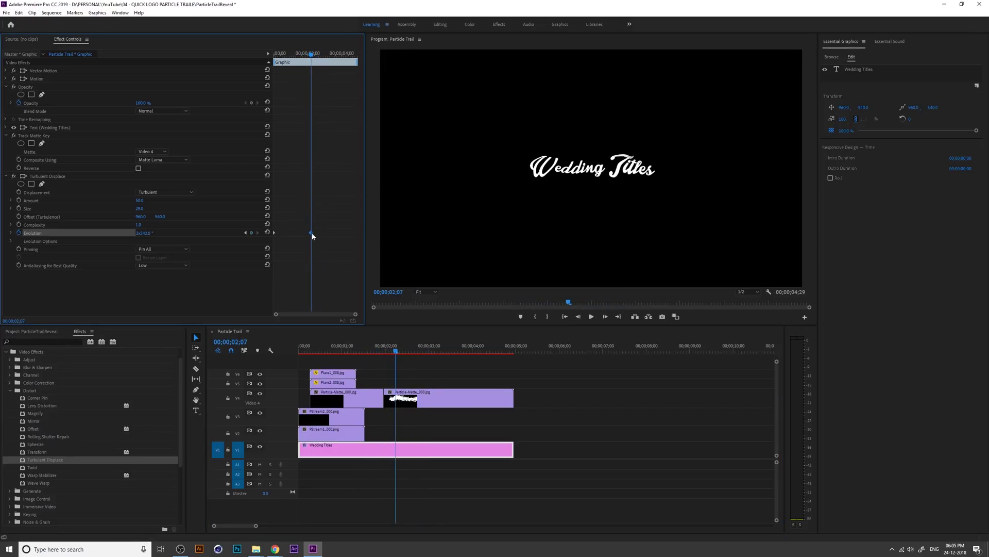
{"action": "left_click_drag", "start_coordinate": [395, 350], "coordinate": [335, 355]}
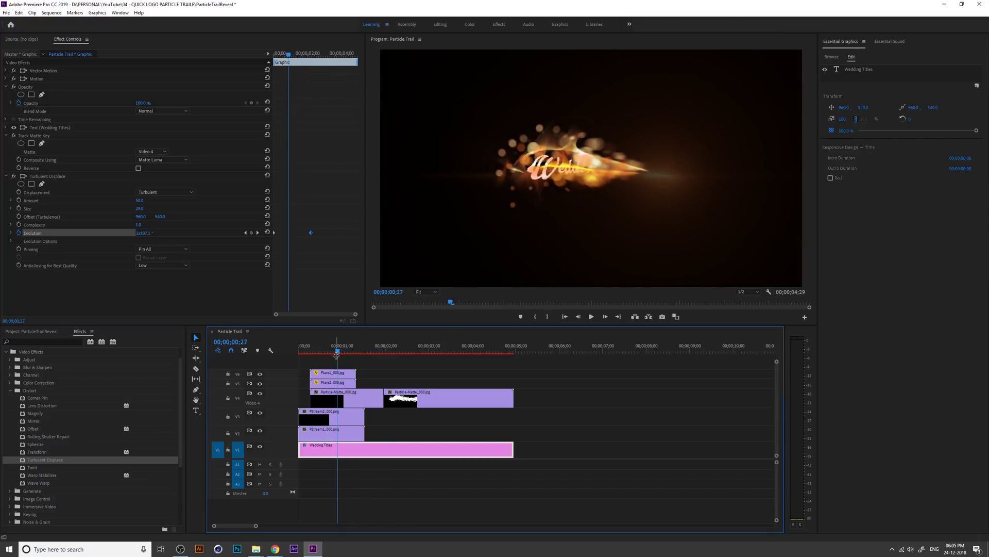
- Keyframe the turbulence Amount and raise it to 370 at 01;12
{"action": "left_click", "coordinate": [19, 200]}
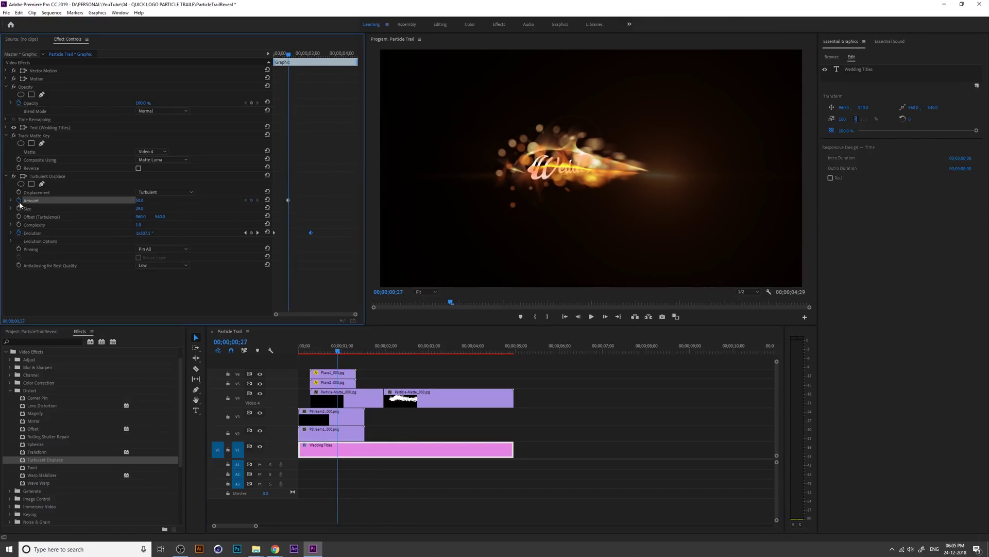
{"action": "left_click", "coordinate": [294, 56]}
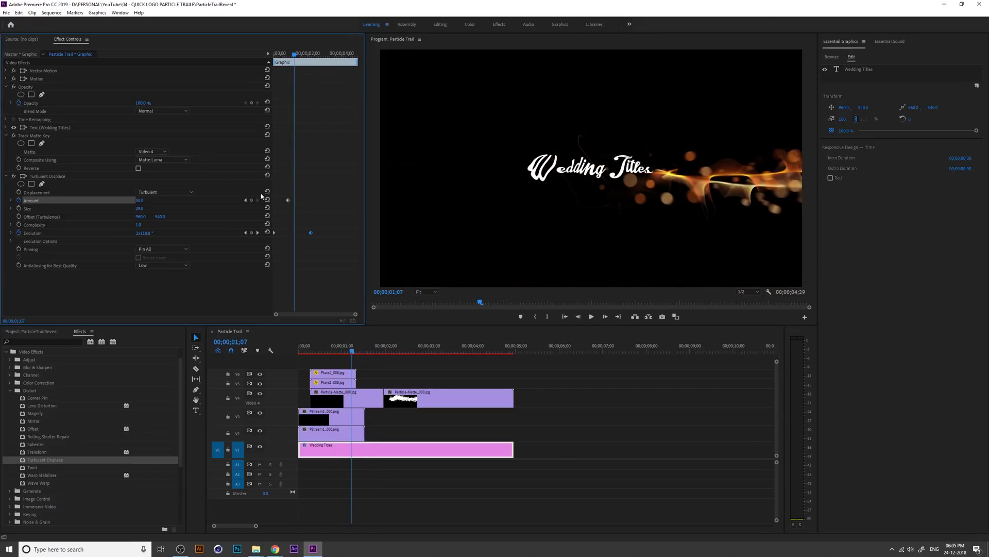
{"action": "left_click_drag", "start_coordinate": [294, 55], "coordinate": [296, 55]}
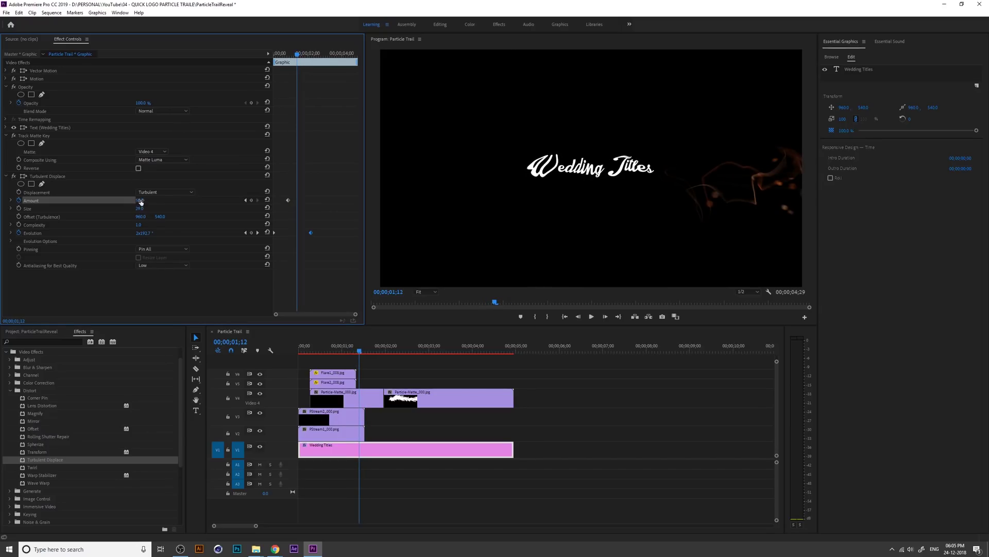
{"action": "left_click_drag", "start_coordinate": [140, 201], "coordinate": [179, 200]}
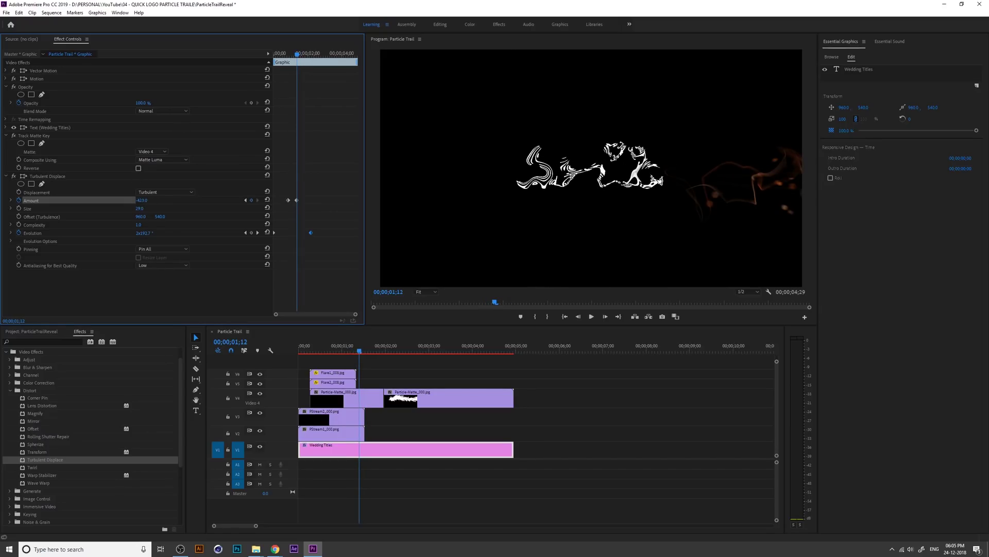
{"action": "type", "text": "0"}
{"action": "key", "text": "Return"}
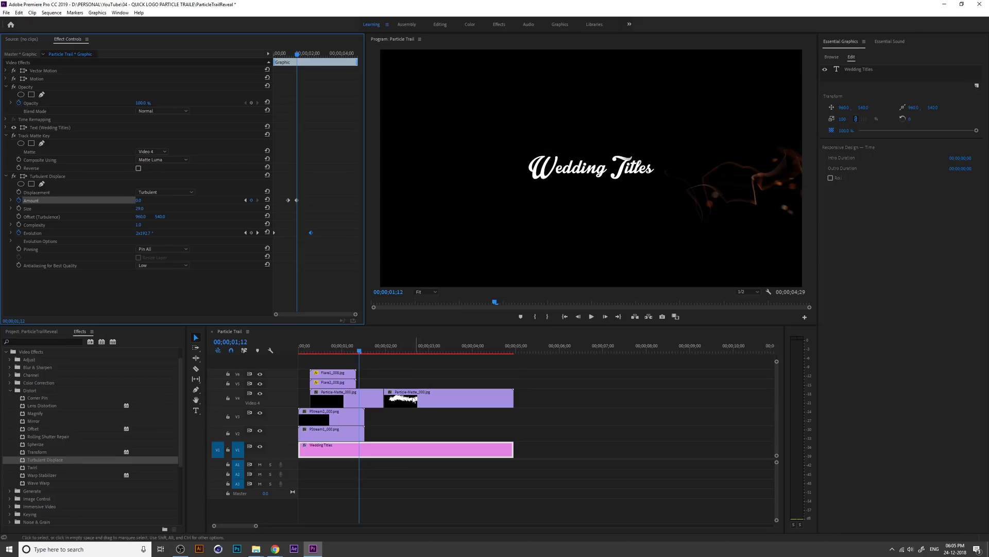
- Move an Amount keyframe to 01;07 and preview the reveal
{"action": "left_click", "coordinate": [356, 353]}
{"action": "key", "text": "Home"}
{"action": "key", "text": "space"}
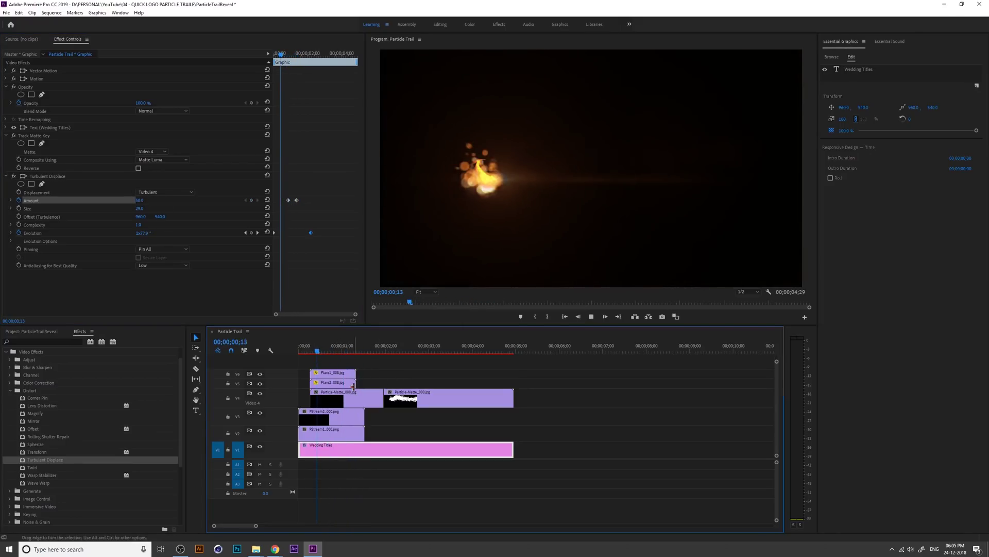
{"action": "left_click", "coordinate": [353, 349]}
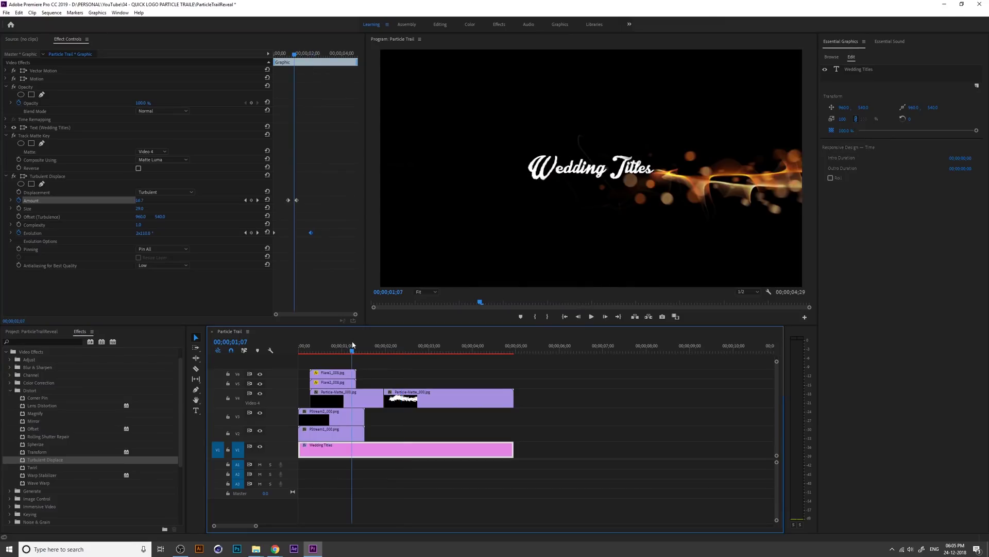
{"action": "left_click_drag", "start_coordinate": [295, 201], "coordinate": [306, 203]}
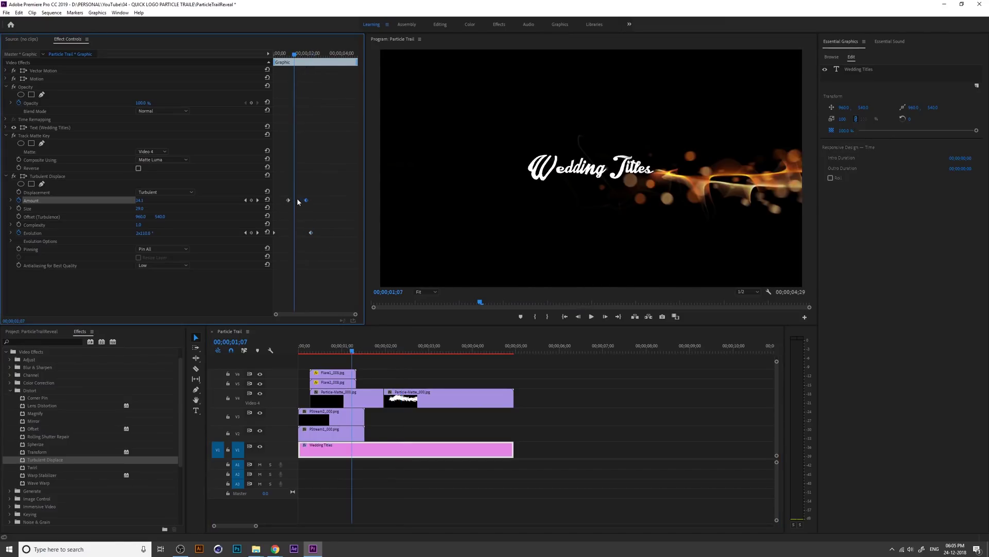
{"action": "left_click_drag", "start_coordinate": [353, 349], "coordinate": [306, 357]}
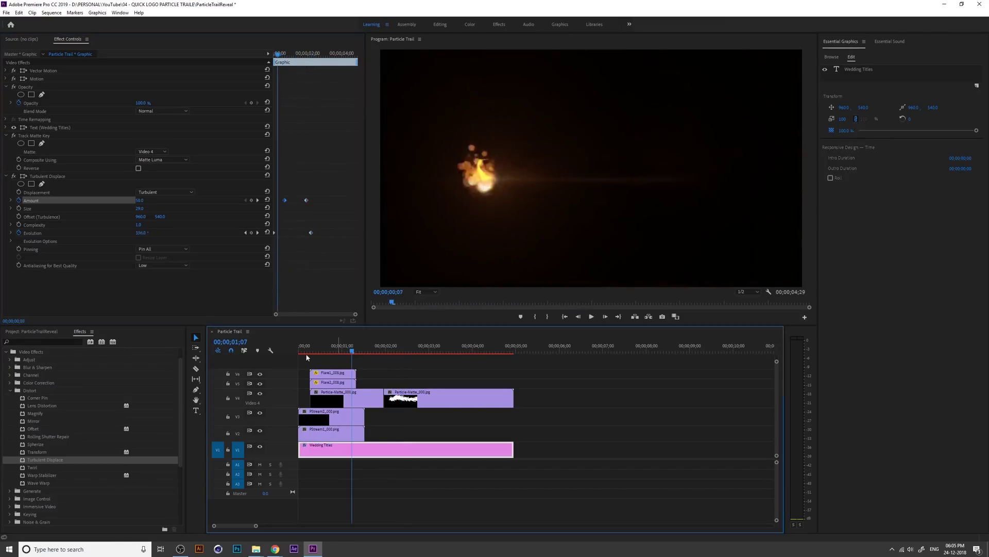
{"action": "key", "text": "space"}
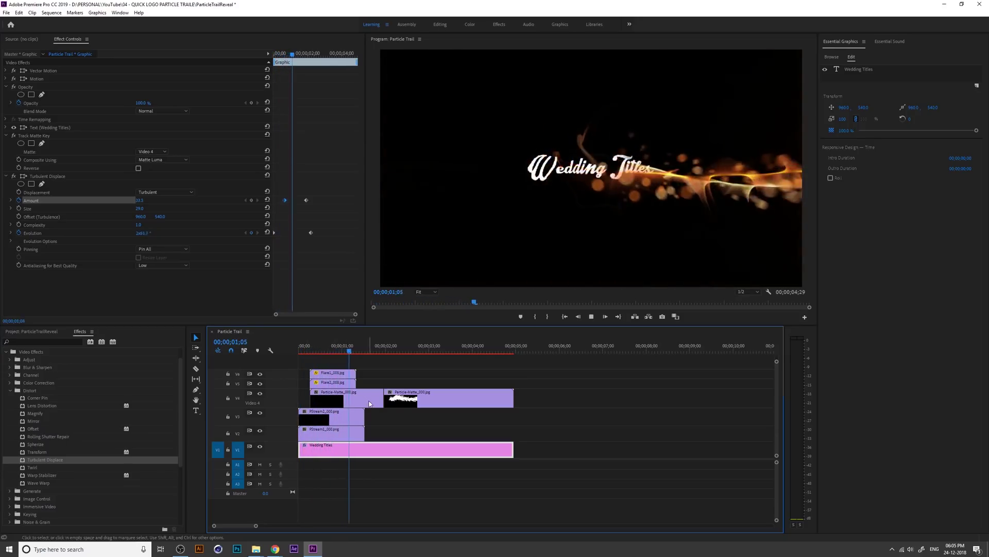
{"action": "key", "text": "space"}
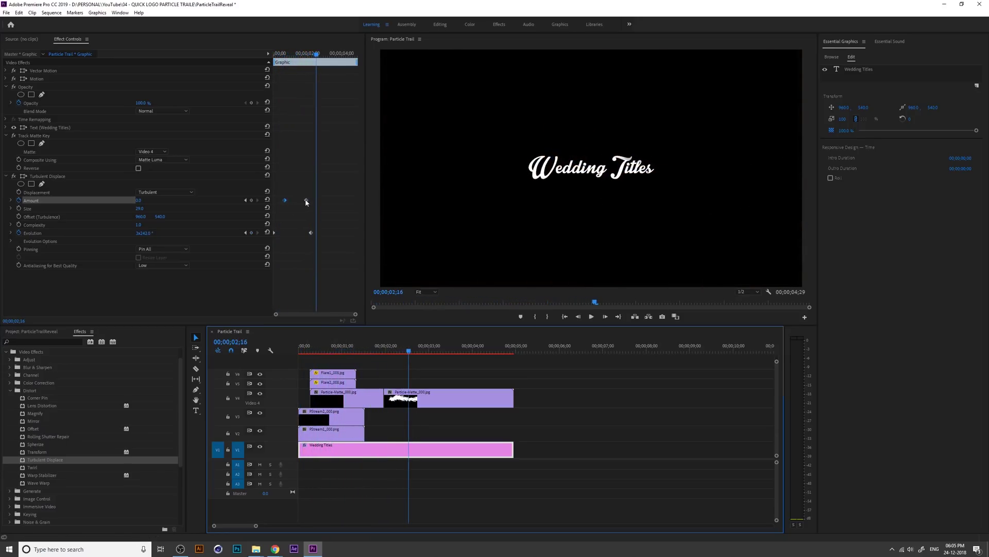
- Shift the Amount keyframes slightly earlier and preview from the first keyframe
{"action": "left_click_drag", "start_coordinate": [306, 202], "coordinate": [298, 200]}
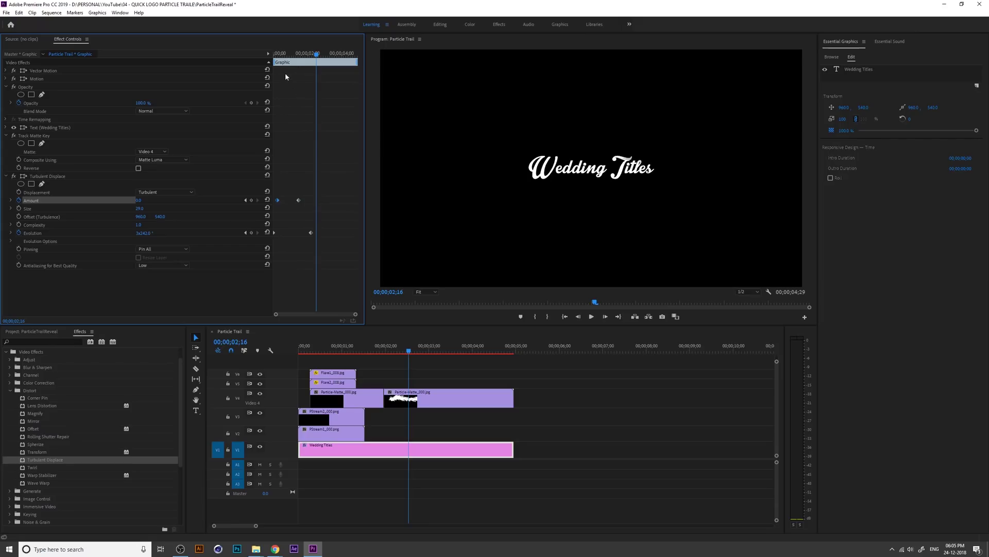
{"action": "key", "text": "Home"}
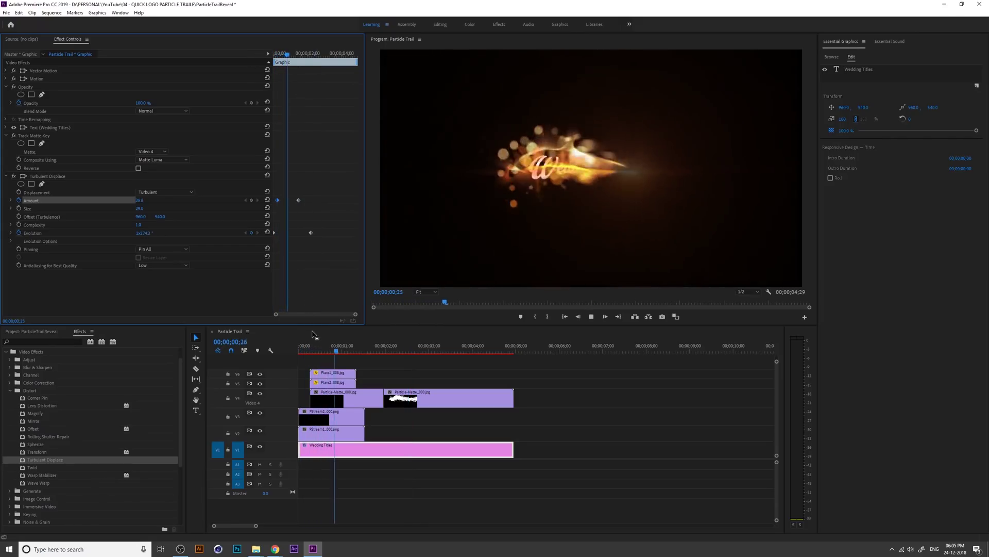
{"action": "key", "text": "space"}
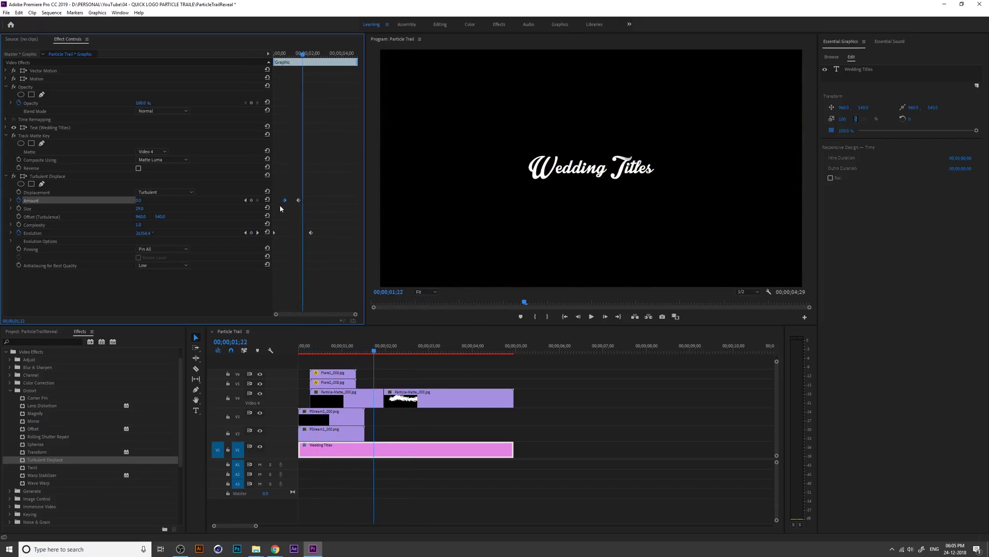
{"action": "left_click_drag", "start_coordinate": [300, 59], "coordinate": [278, 63]}
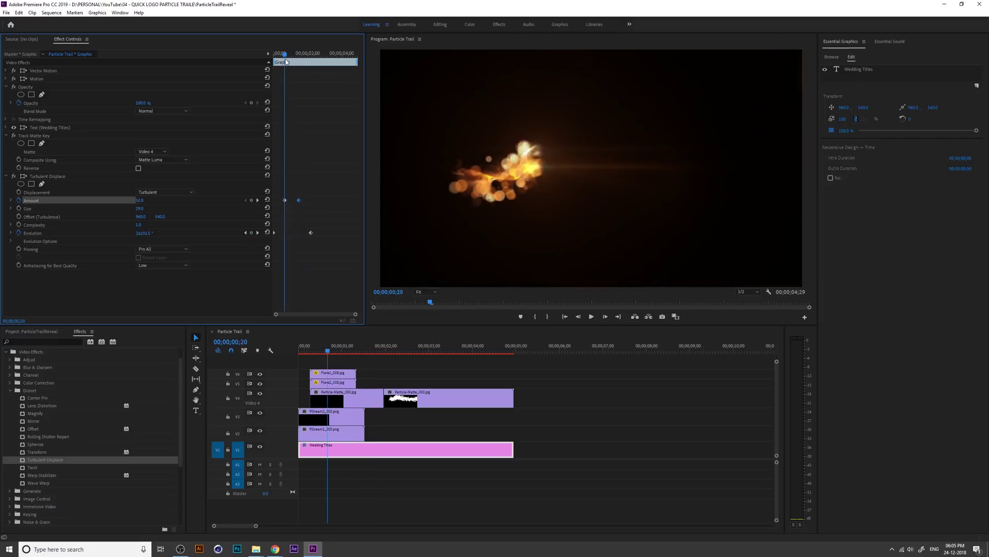
{"action": "key", "text": "Right"}
{"action": "key", "text": "Right"}
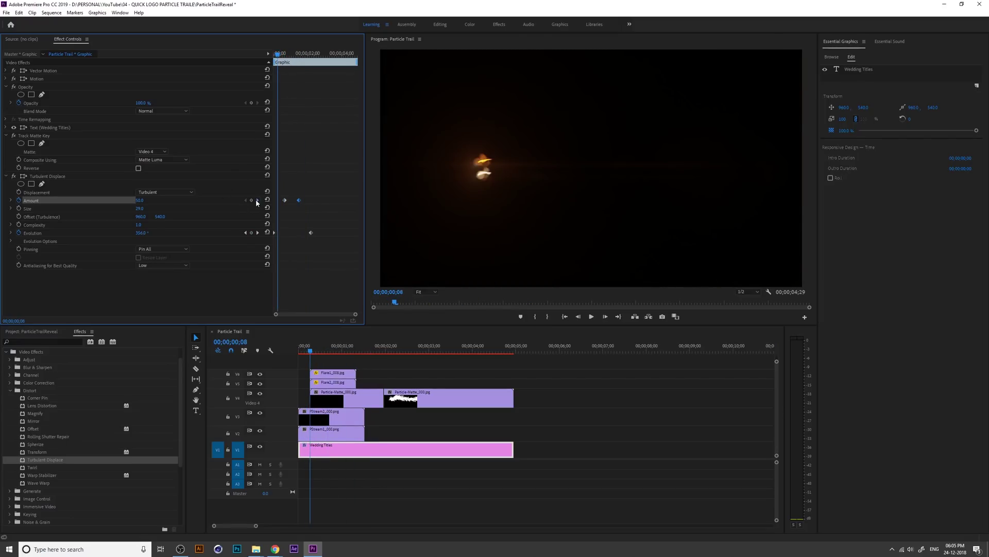
{"action": "left_click", "coordinate": [256, 198]}
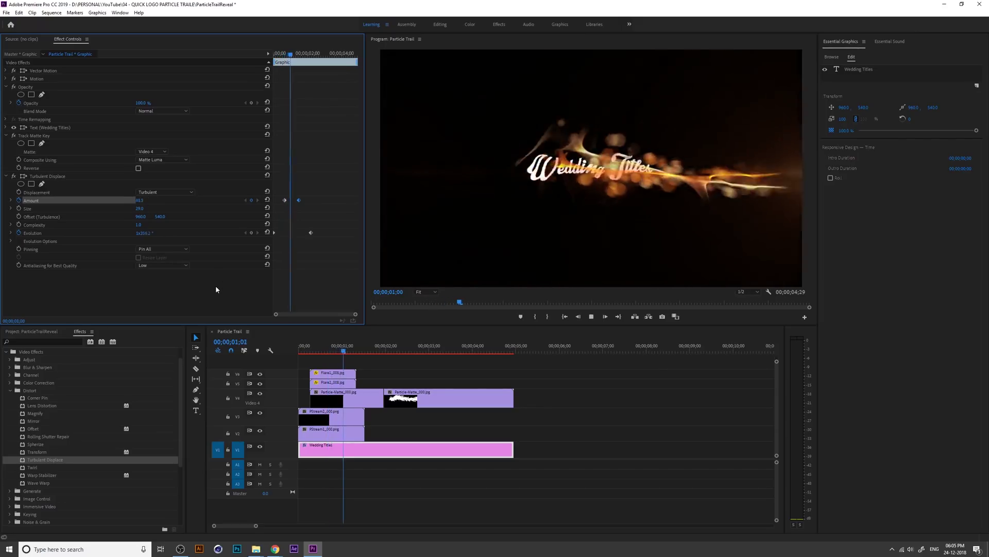
{"action": "key", "text": "space"}
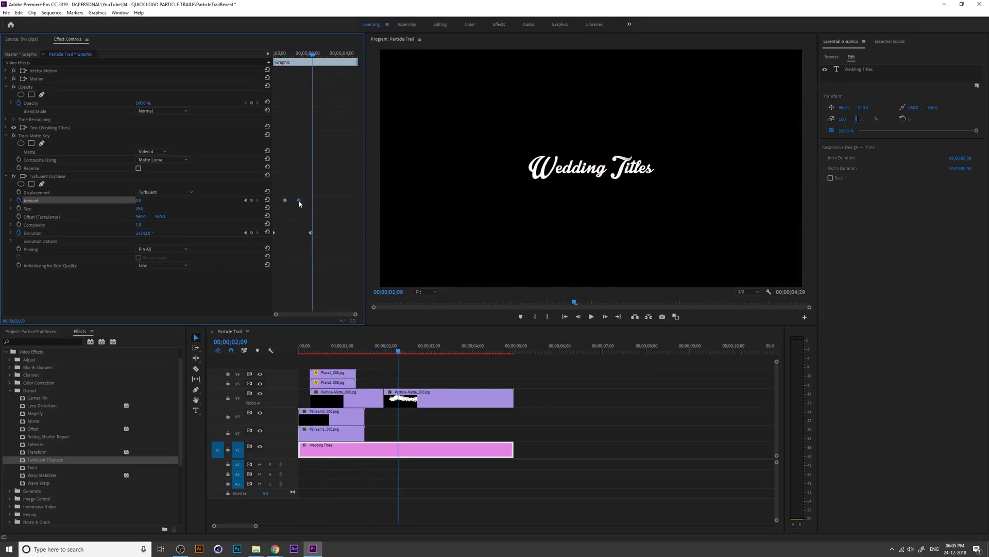
- Shift the Amount and Evolution keyframes later, nudging the last Amount keyframe further
{"action": "mouse_move", "coordinate": [298, 200]}
{"action": "left_mouse_down"}
{"action": "mouse_move", "coordinate": [320, 232]}
{"action": "mouse_move", "coordinate": [306, 200]}
{"action": "left_mouse_up"}
{"action": "key", "text": "Home"}
{"action": "key", "text": "space"}
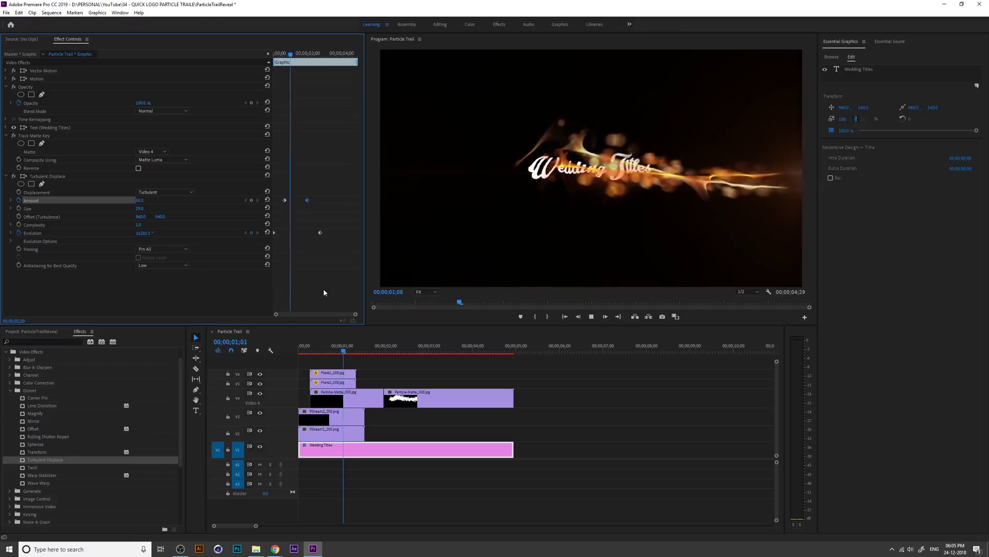
{"action": "key", "text": "space"}
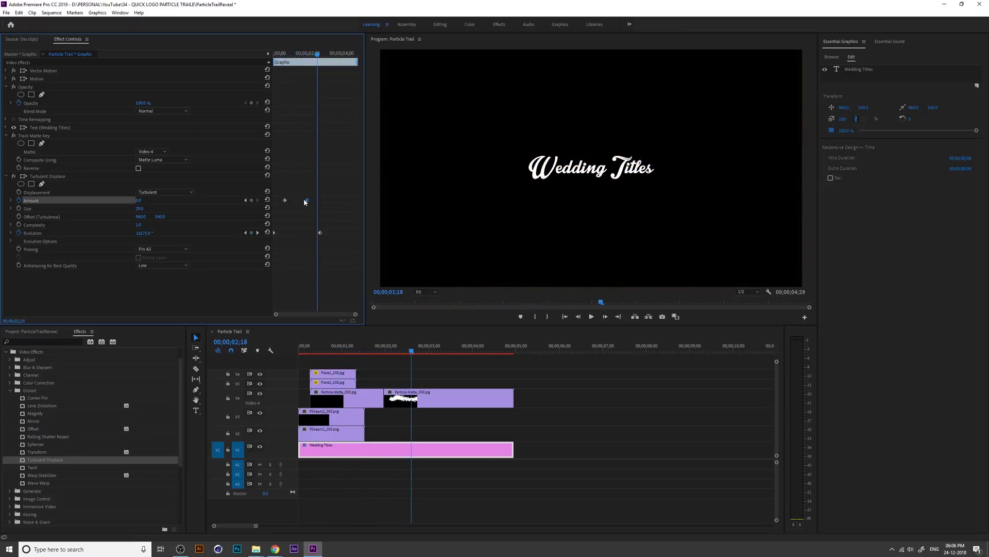
{"action": "left_click_drag", "start_coordinate": [307, 200], "coordinate": [312, 200]}
- Ease out the Amount keyframe and smooth its velocity curve
{"action": "right_click", "coordinate": [310, 201]}
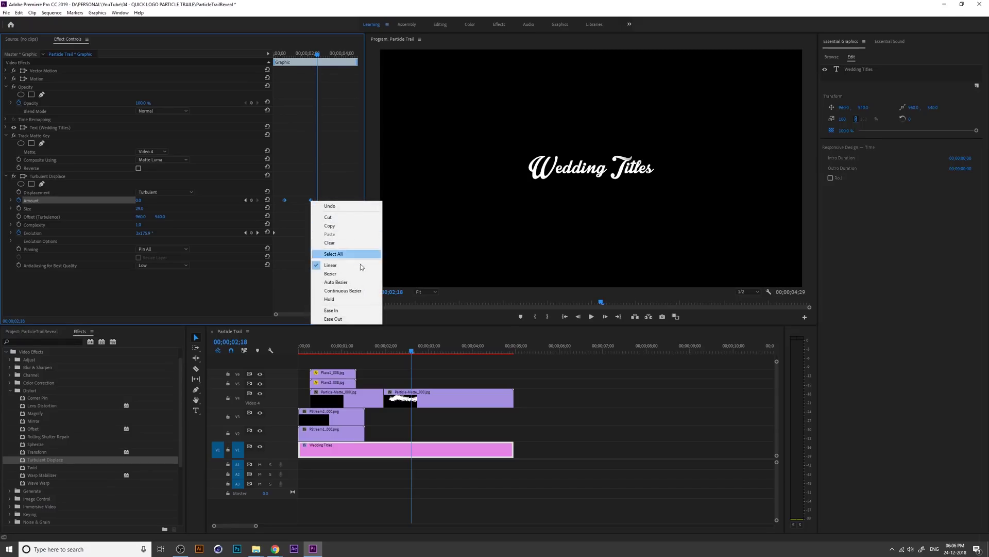
{"action": "left_click", "coordinate": [333, 319]}
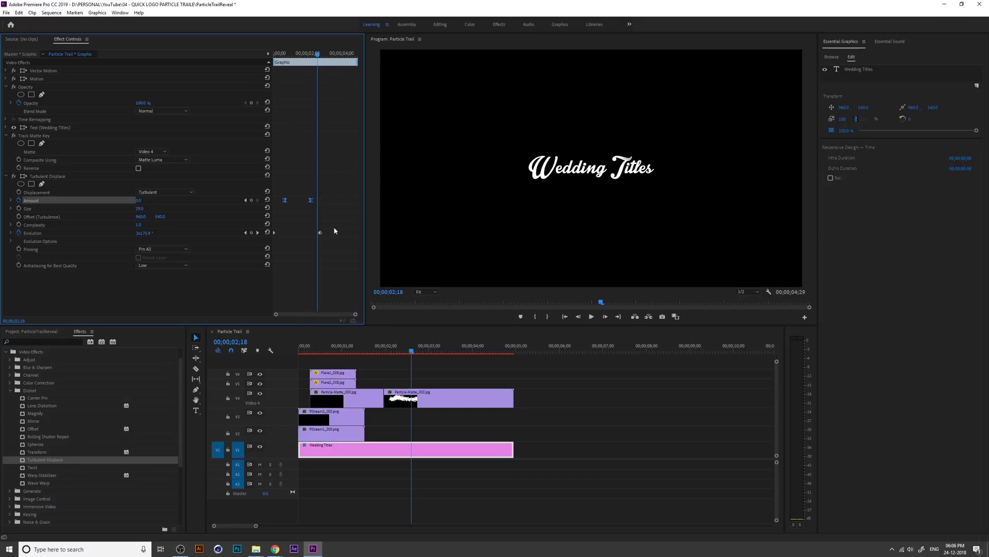
{"action": "left_click", "coordinate": [11, 201]}
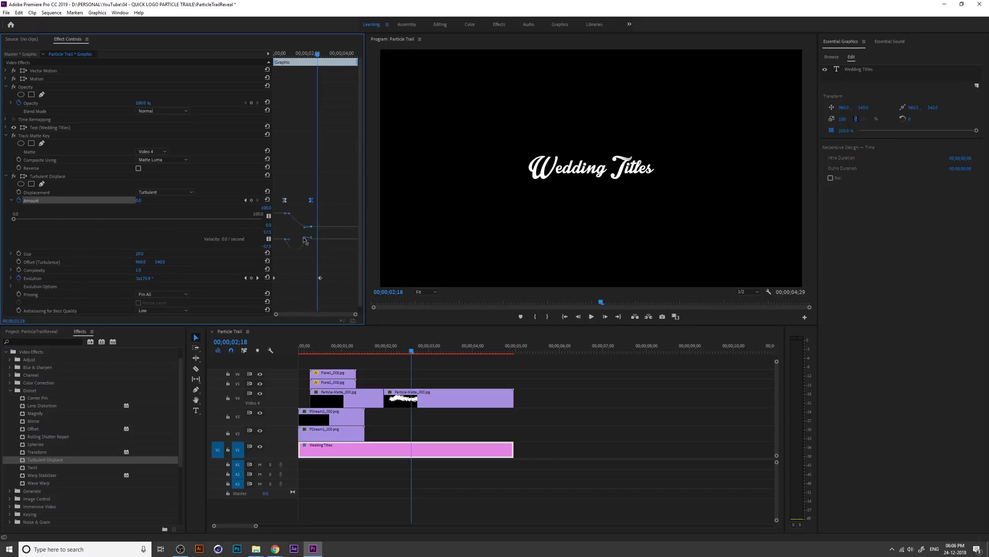
{"action": "left_click_drag", "start_coordinate": [305, 240], "coordinate": [297, 240]}
- Play the eased reveal from the start to check the title settling
{"action": "left_click_drag", "start_coordinate": [316, 57], "coordinate": [275, 56]}
{"action": "key", "text": "space"}
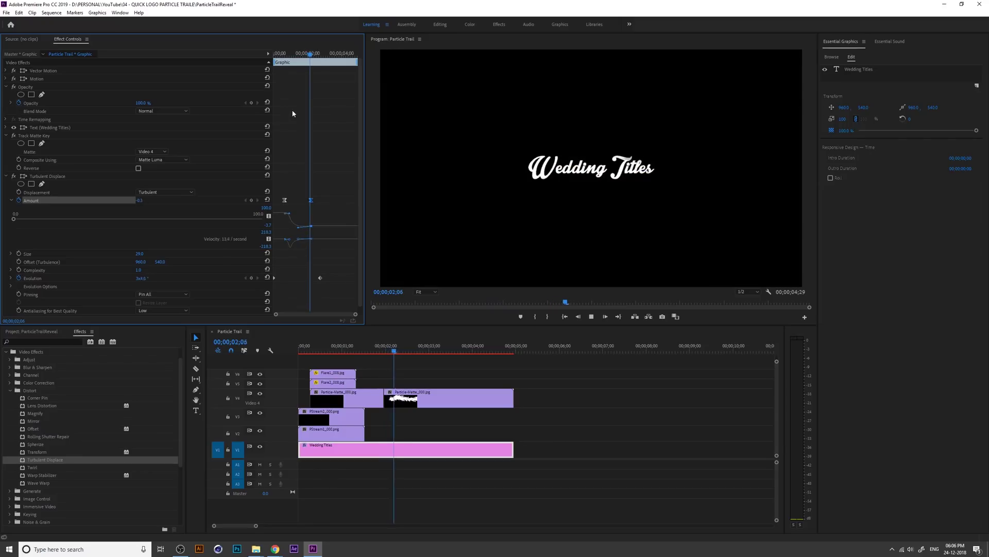
{"action": "key", "text": "space"}
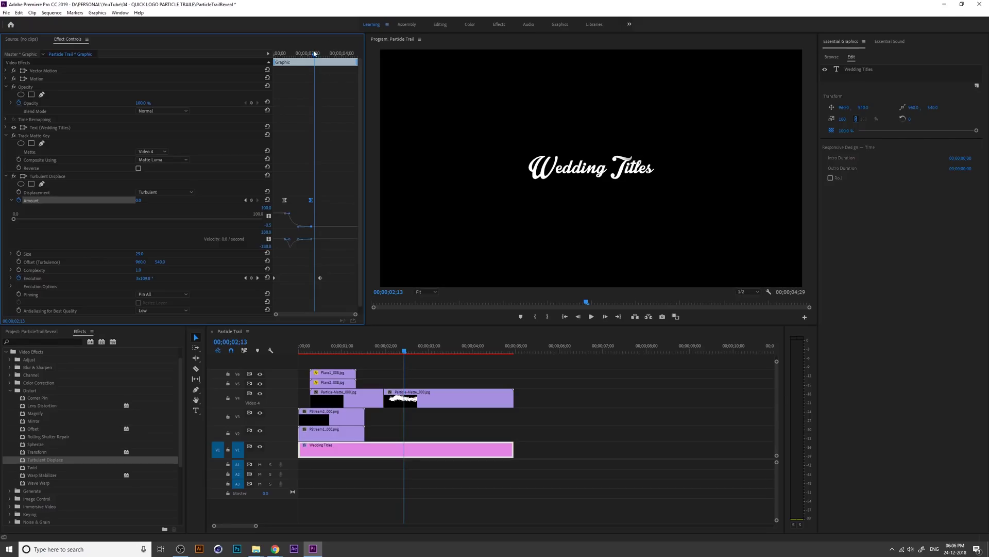
{"action": "left_click_drag", "start_coordinate": [314, 53], "coordinate": [283, 66]}
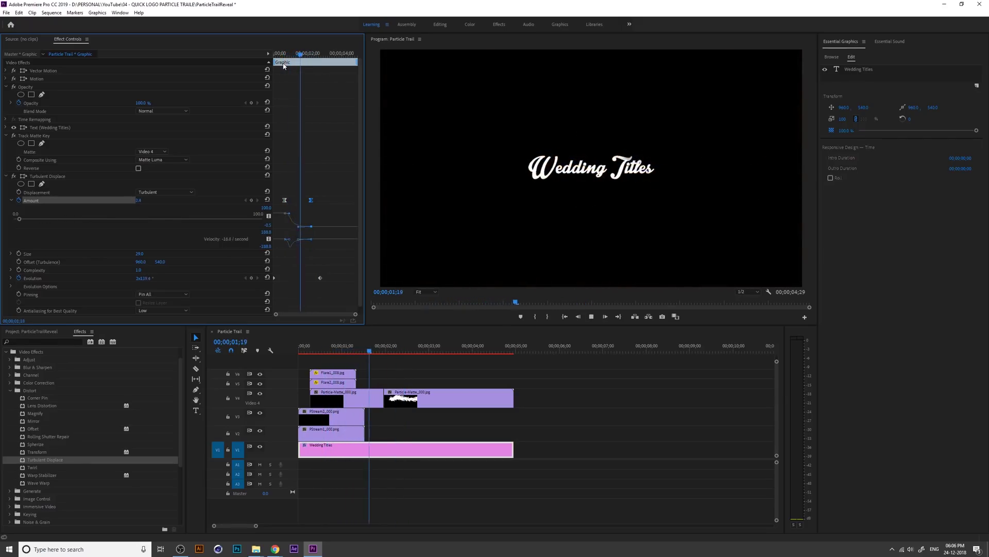
{"action": "key", "text": "space"}
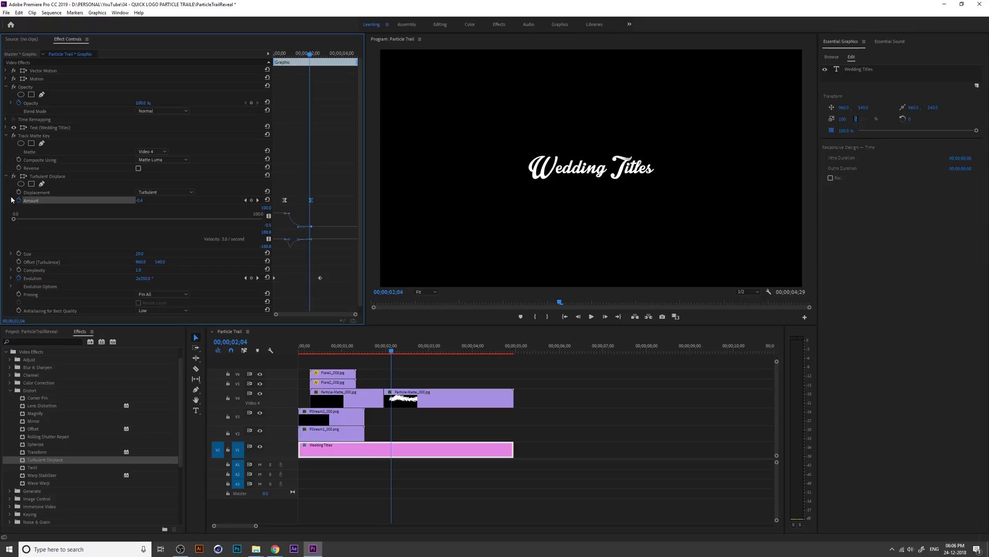
- Collapse the Amount graphs, set the Program monitor to Full resolution, and preview from the start
{"action": "left_click", "coordinate": [11, 201]}
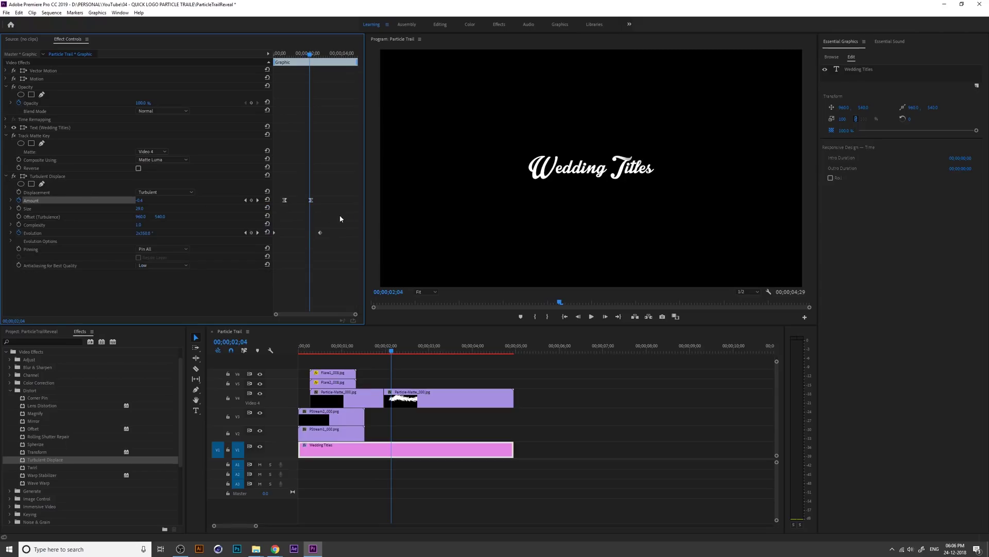
{"action": "left_click", "coordinate": [749, 291]}
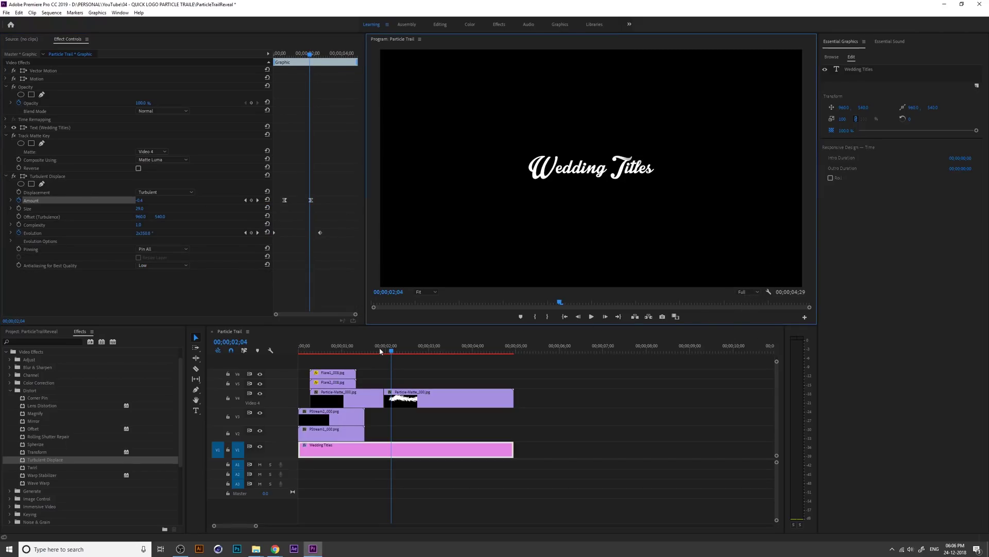
{"action": "left_click_drag", "start_coordinate": [380, 347], "coordinate": [274, 363]}
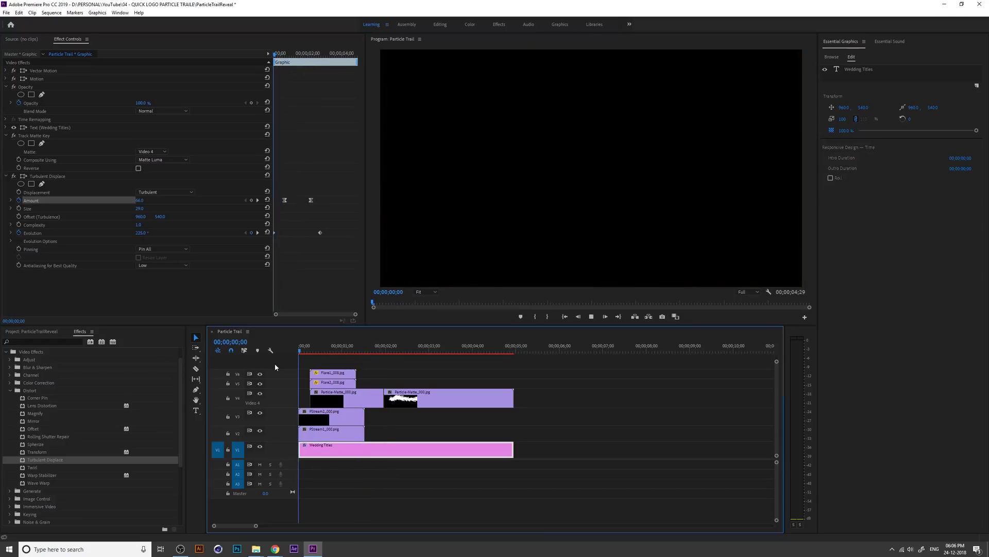
{"action": "key", "text": "space"}
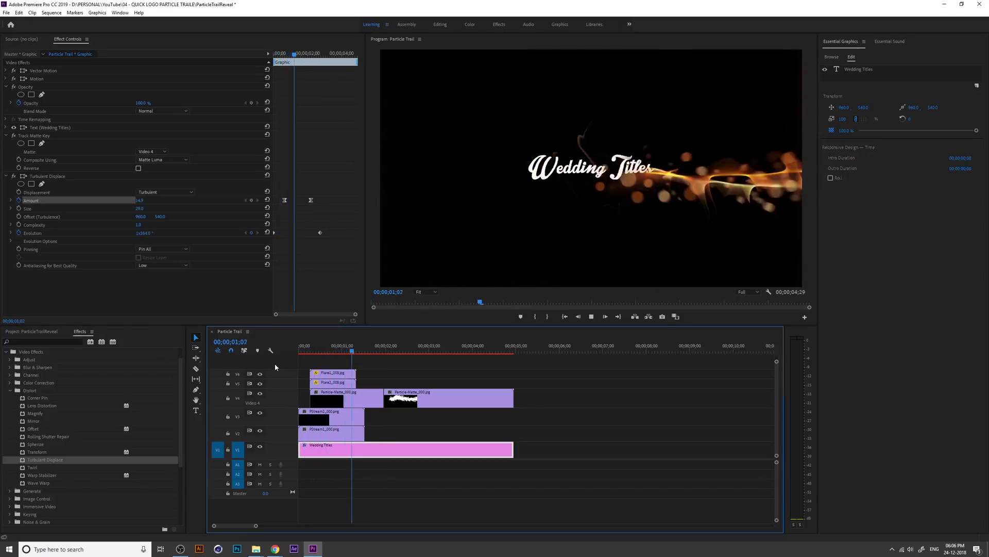
{"action": "key", "text": "space"}
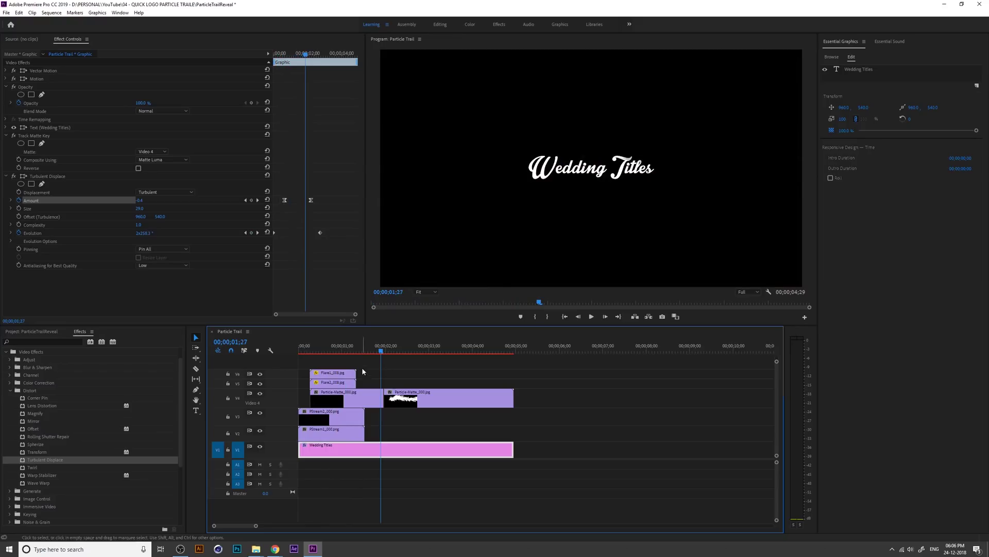
- Replay the particle reveal from the start several times to review it
{"action": "left_click_drag", "start_coordinate": [360, 351], "coordinate": [302, 351]}
{"action": "key", "text": "space"}
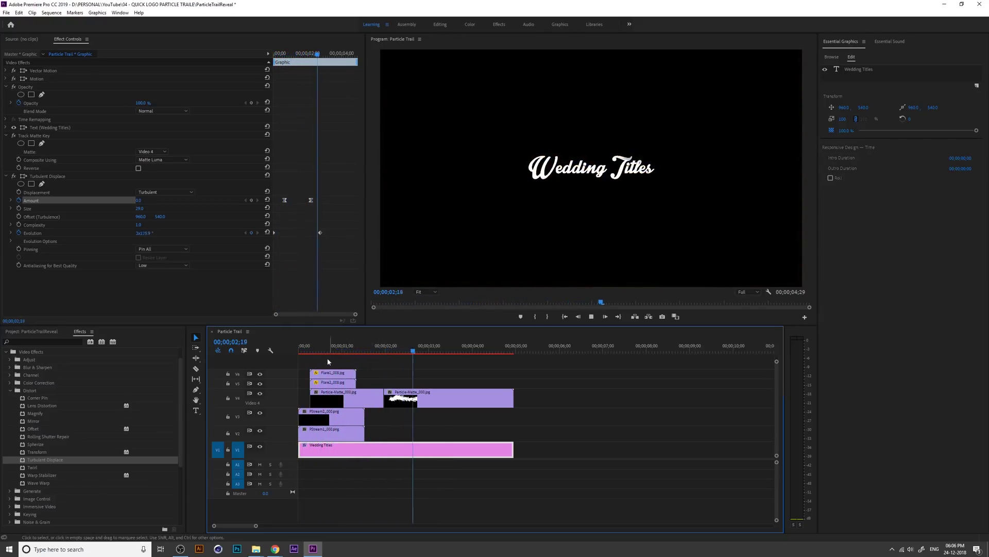
{"action": "left_click", "coordinate": [299, 358]}
{"action": "key", "text": "space"}
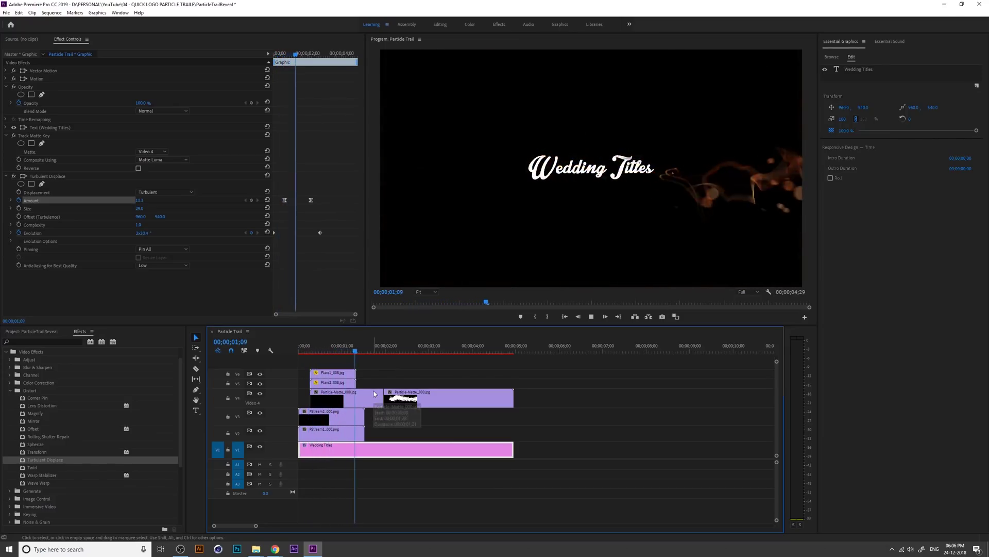
{"action": "left_click", "coordinate": [302, 352]}
{"action": "key", "text": "space"}
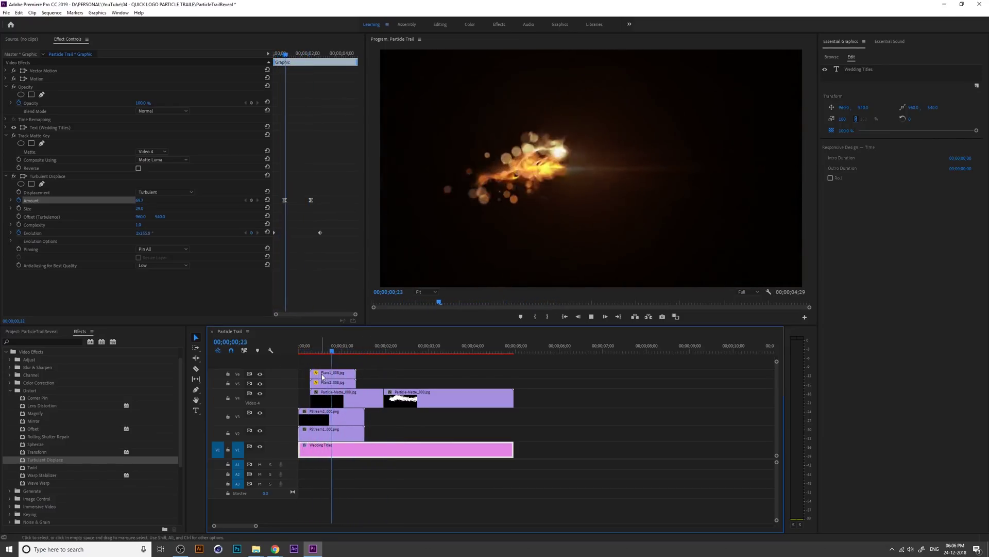
{"action": "key", "text": "space"}
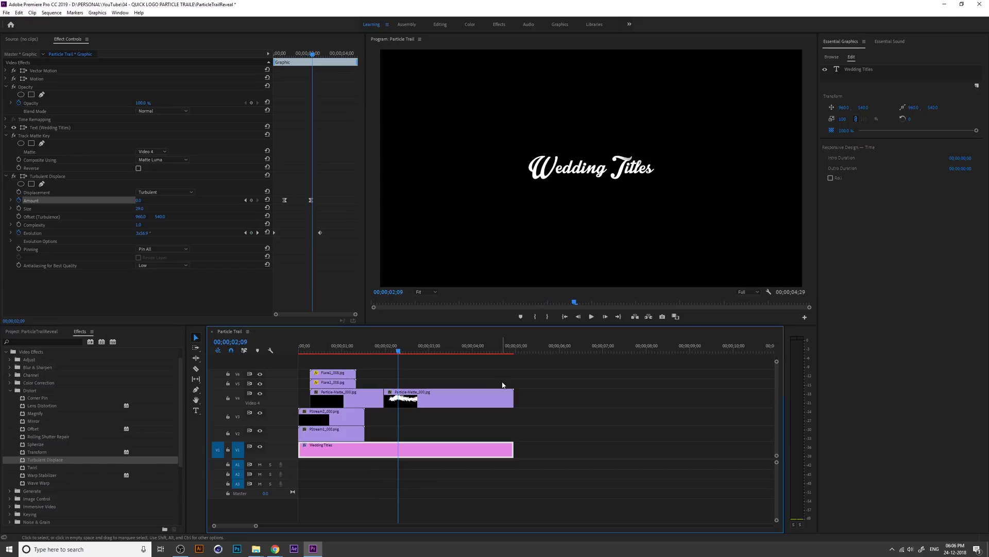
{"action": "left_click", "coordinate": [301, 349]}
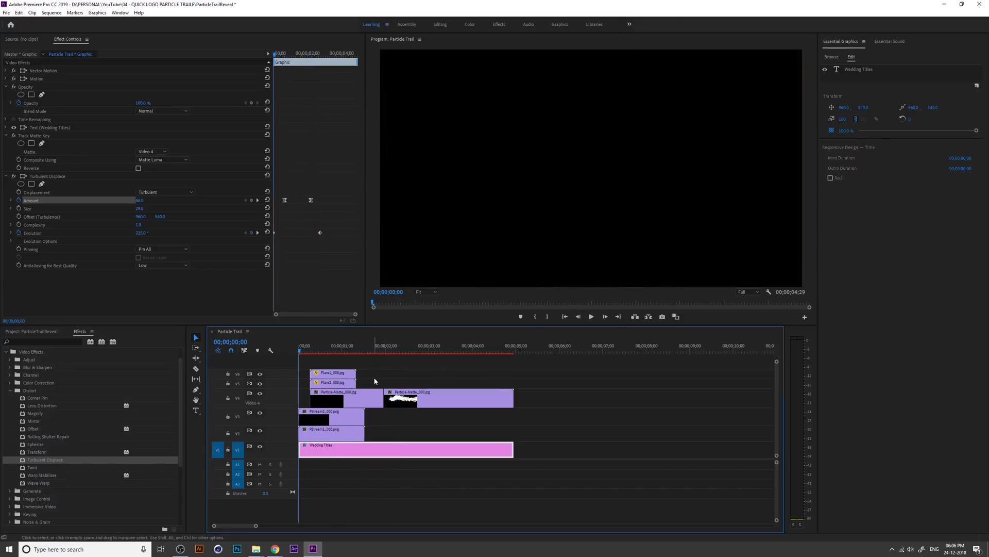
- Nest all Particle Trail clips as 'TITLE', move the nest to V2, and play it
{"action": "left_click_drag", "start_coordinate": [401, 367], "coordinate": [349, 446]}
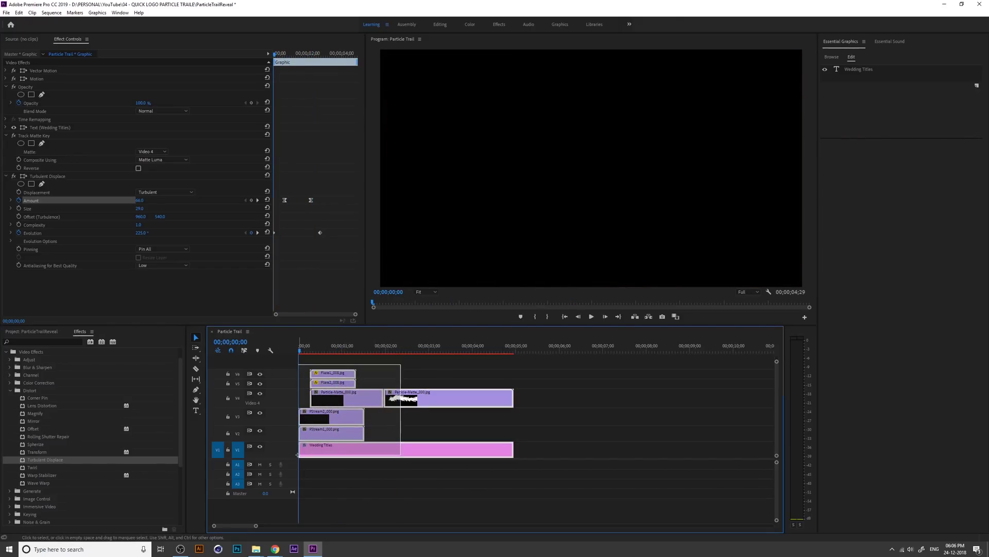
{"action": "right_click", "coordinate": [354, 447]}
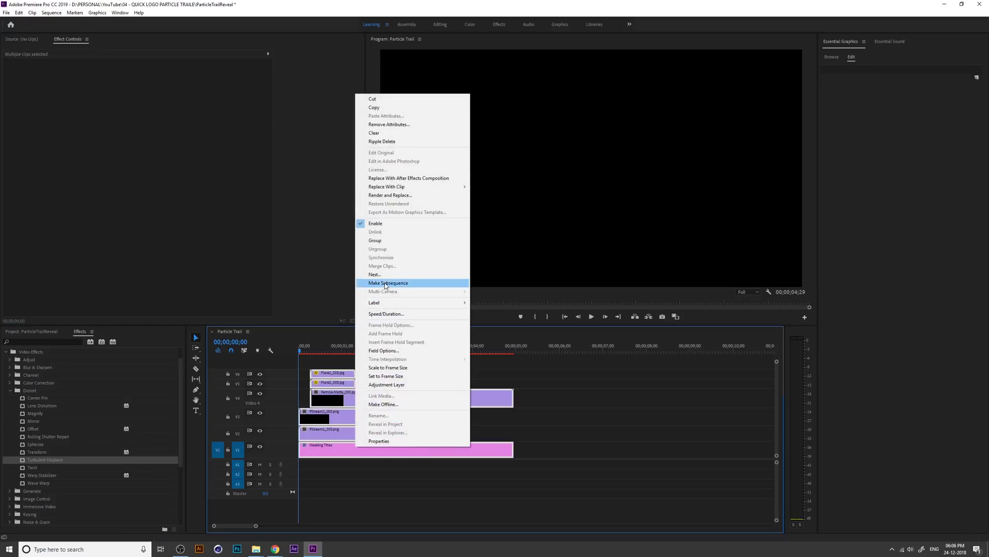
{"action": "left_click", "coordinate": [383, 280]}
{"action": "type", "text": "TITLE"}
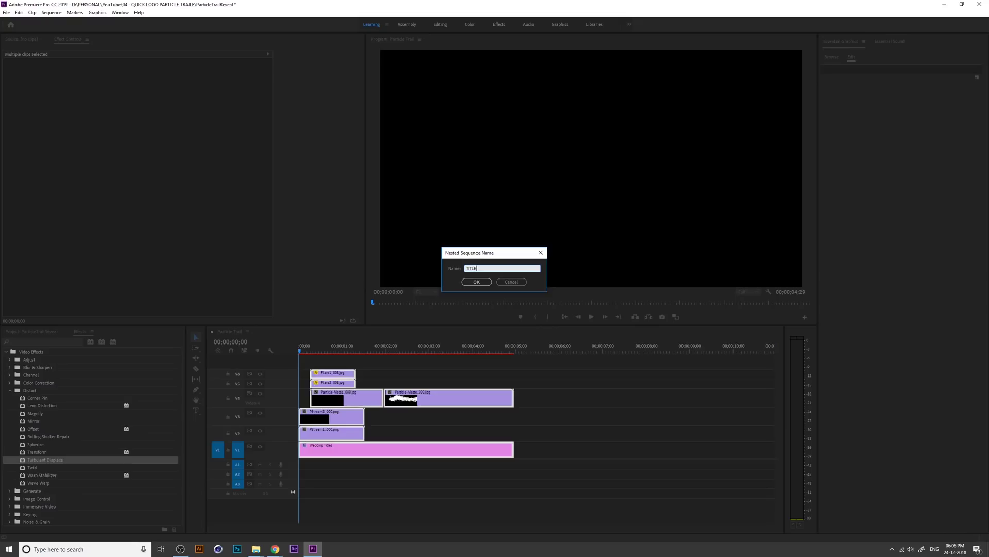
{"action": "key", "text": "Return"}
{"action": "left_click_drag", "start_coordinate": [327, 444], "coordinate": [322, 428]}
{"action": "key", "text": "space"}
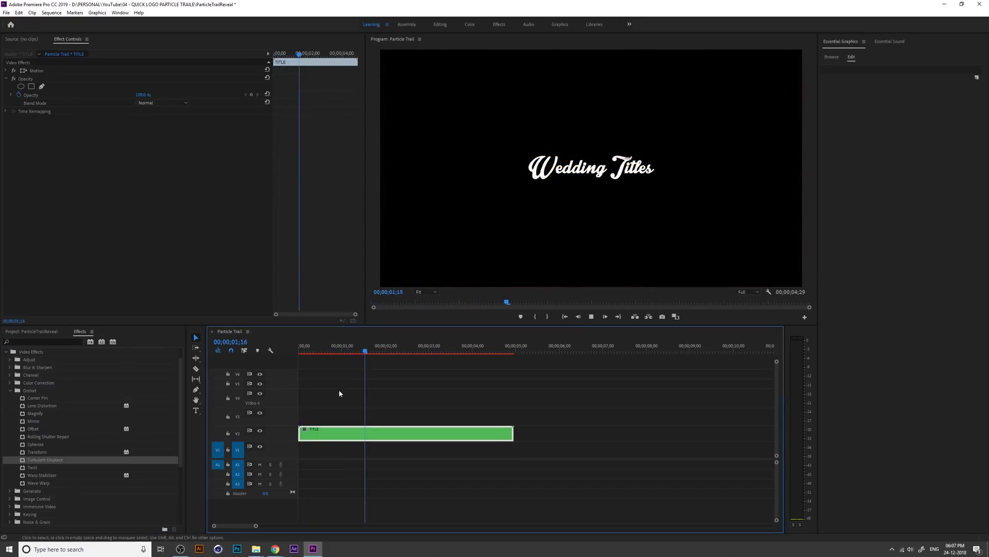
{"action": "key", "text": "space"}
- Preview the blue space nebula image and save it to Downloads as space_1
{"action": "left_click", "coordinate": [275, 549]}
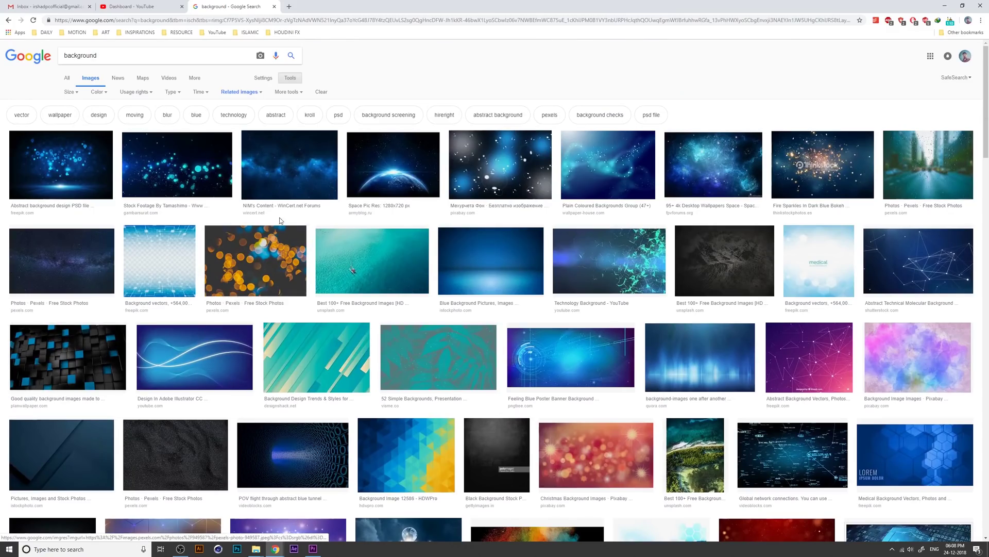
{"action": "left_click", "coordinate": [289, 170]}
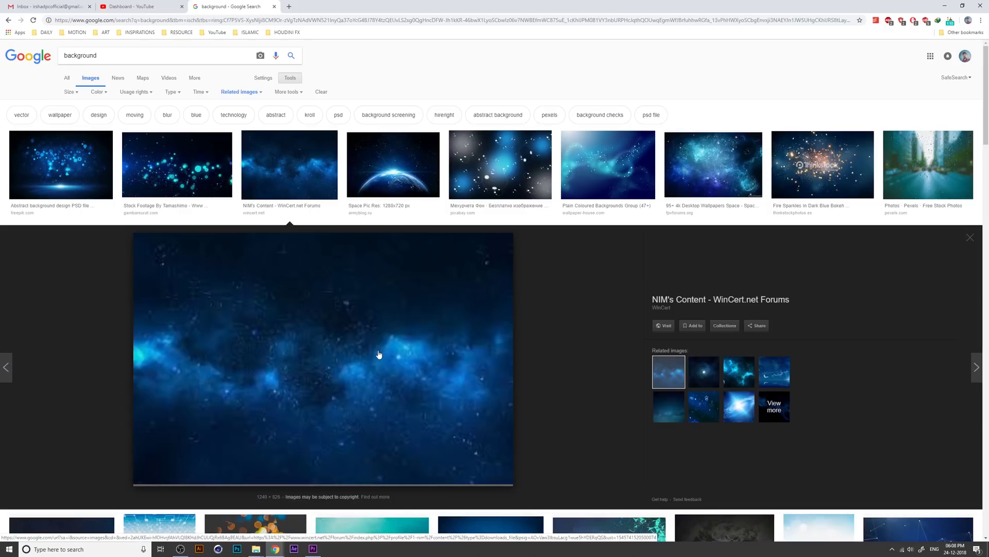
{"action": "scroll", "coordinate": [556, 349], "scroll_direction": "down", "scroll_amount": 1}
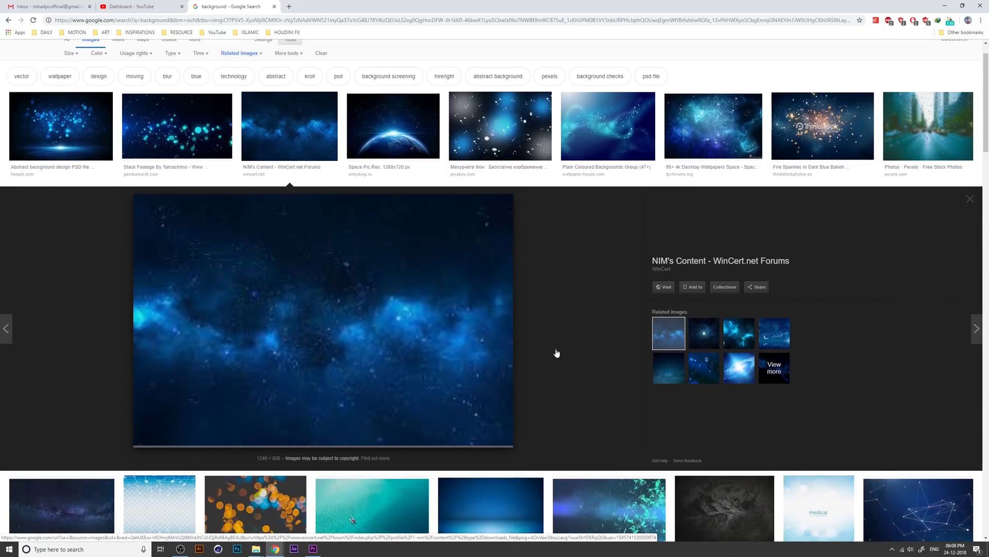
{"action": "scroll", "coordinate": [556, 353], "scroll_direction": "up", "scroll_amount": 1}
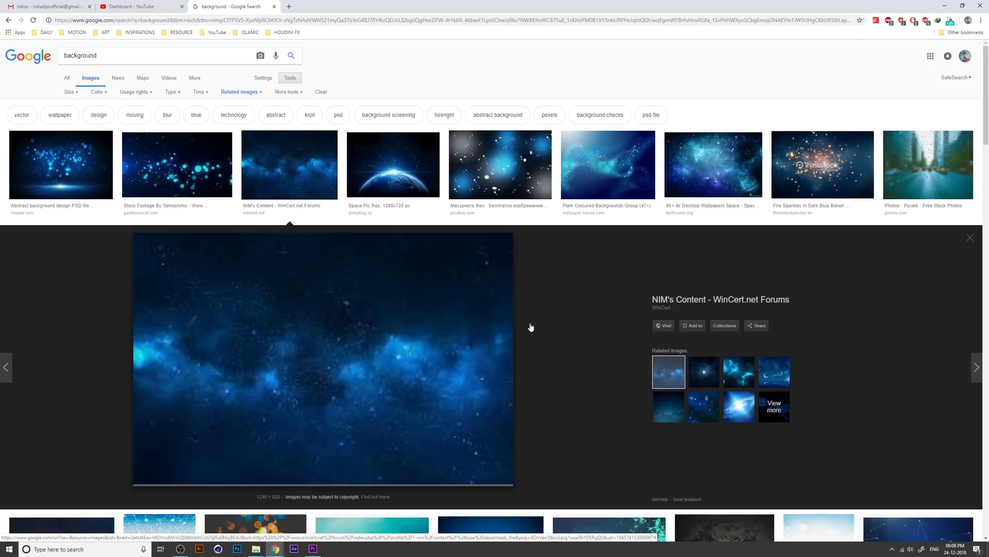
{"action": "right_click", "coordinate": [361, 334]}
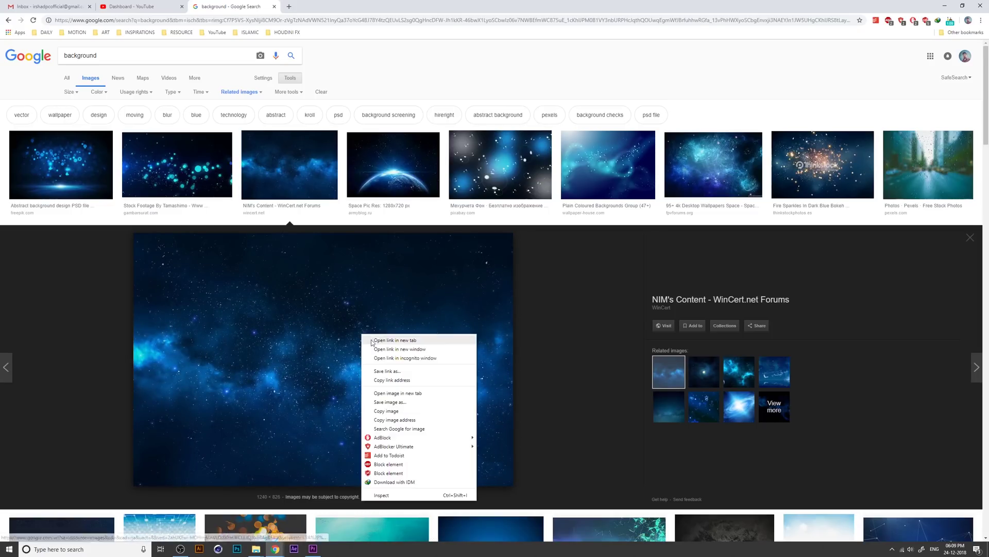
{"action": "left_click", "coordinate": [395, 403]}
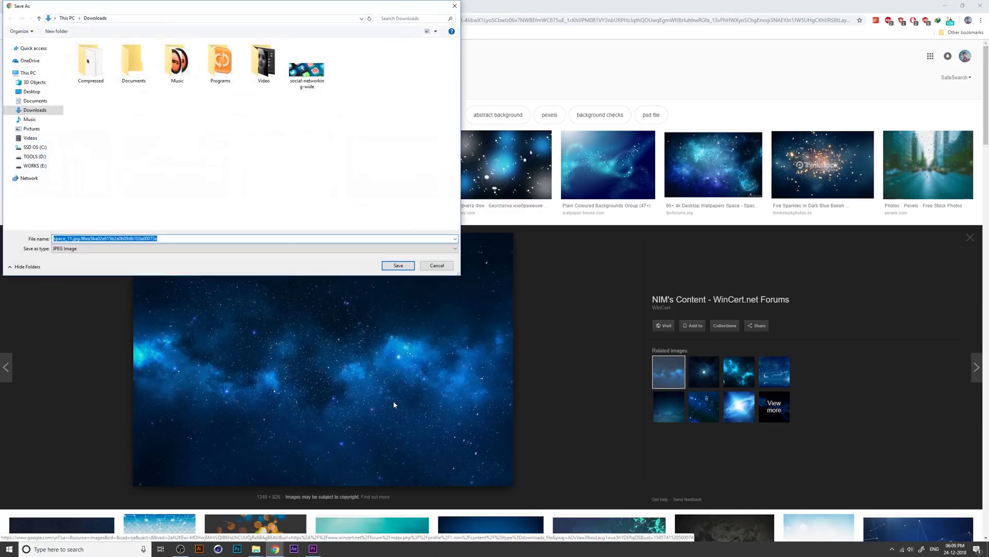
{"action": "left_click", "coordinate": [398, 265]}
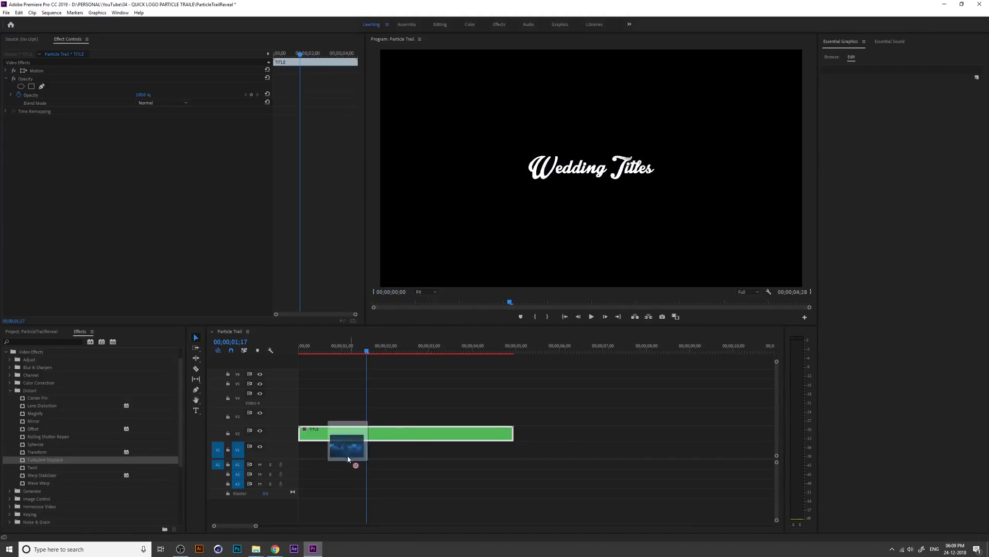
- Place the space image on V1, scale it to frame size, and enlarge it to fill
{"action": "left_click_drag", "start_coordinate": [557, 370], "coordinate": [304, 449]}
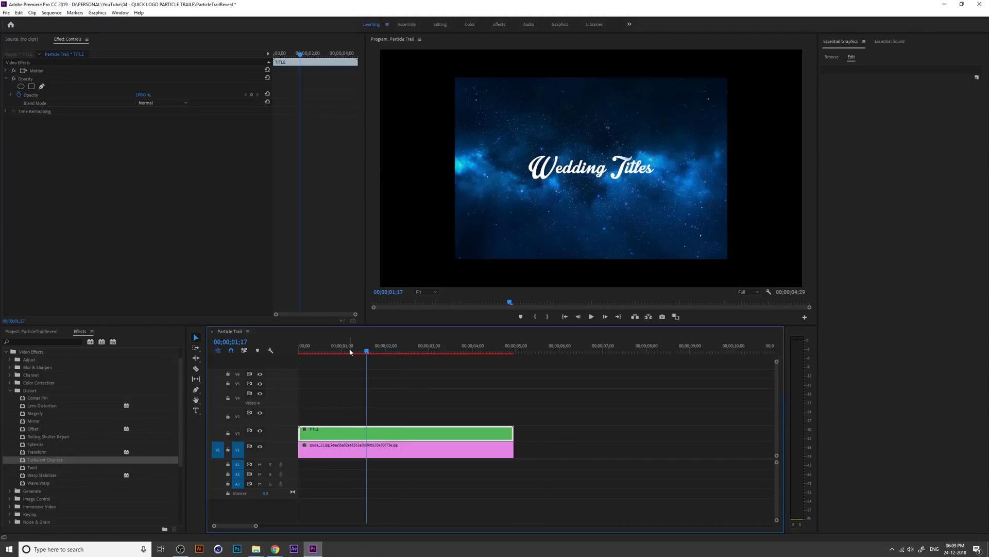
{"action": "left_click", "coordinate": [374, 452]}
{"action": "right_click", "coordinate": [374, 452]}
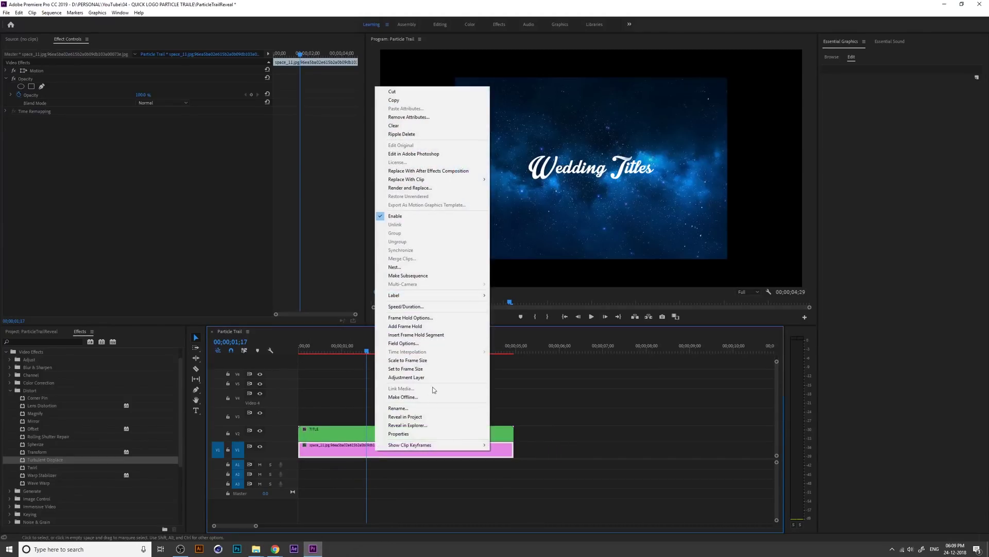
{"action": "left_click", "coordinate": [418, 362]}
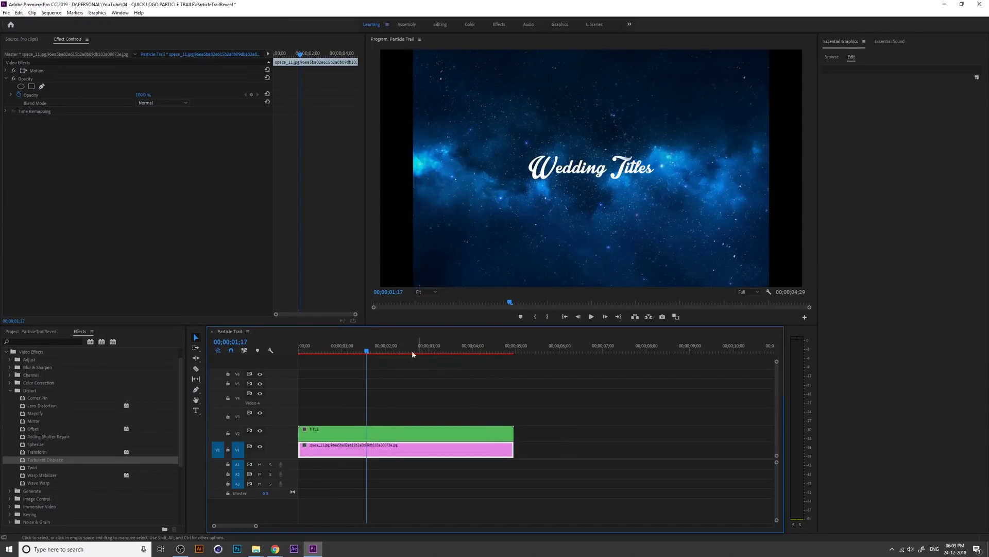
{"action": "left_click", "coordinate": [6, 71]}
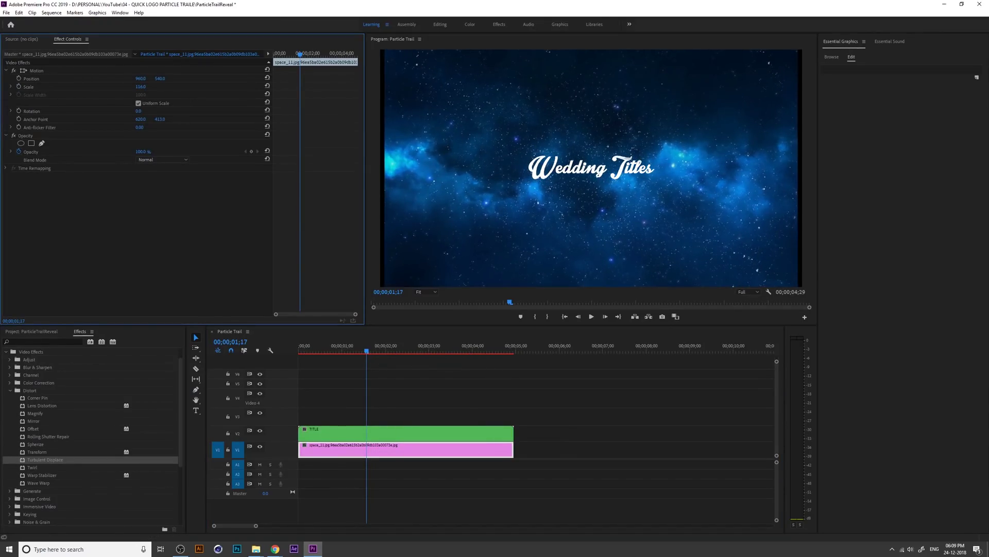
{"action": "left_click_drag", "start_coordinate": [140, 86], "coordinate": [170, 203]}
{"action": "left_click_drag", "start_coordinate": [313, 354], "coordinate": [343, 361]}
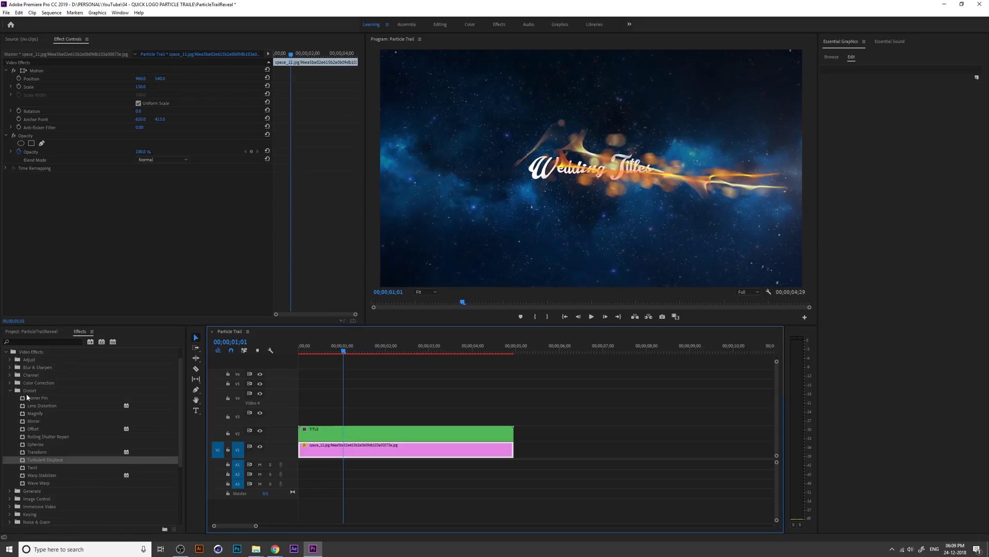
- Apply Color Balance (HLS) to the space image and shift its hue
{"action": "double_click", "coordinate": [45, 382]}
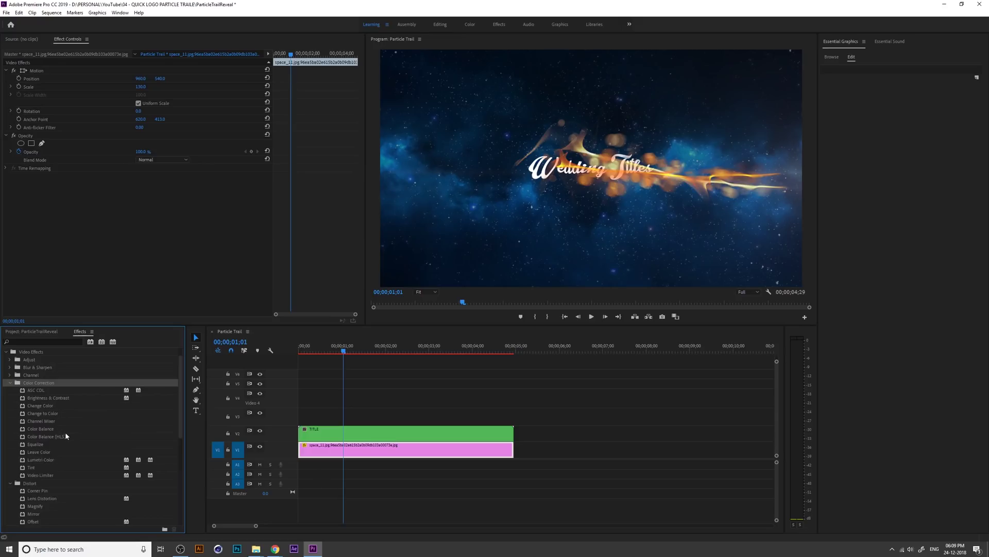
{"action": "mouse_move", "coordinate": [63, 437]}
{"action": "left_mouse_down"}
{"action": "mouse_move", "coordinate": [165, 432]}
{"action": "mouse_move", "coordinate": [355, 448]}
{"action": "left_mouse_up"}
{"action": "left_click_drag", "start_coordinate": [136, 195], "coordinate": [246, 195]}
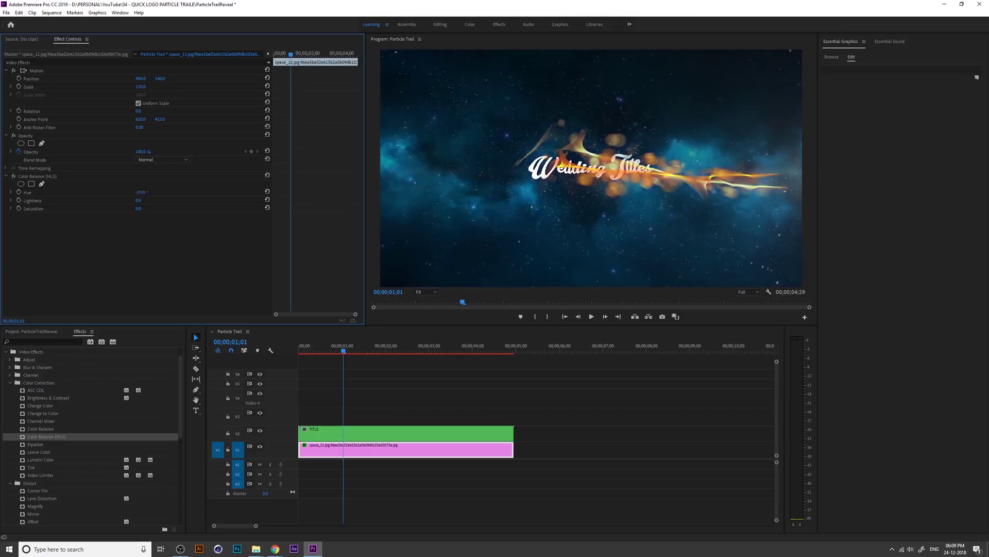
{"action": "mouse_move", "coordinate": [140, 192]}
{"action": "left_mouse_down"}
{"action": "mouse_move", "coordinate": [93, 192]}
{"action": "mouse_move", "coordinate": [126, 199]}
{"action": "left_mouse_up"}
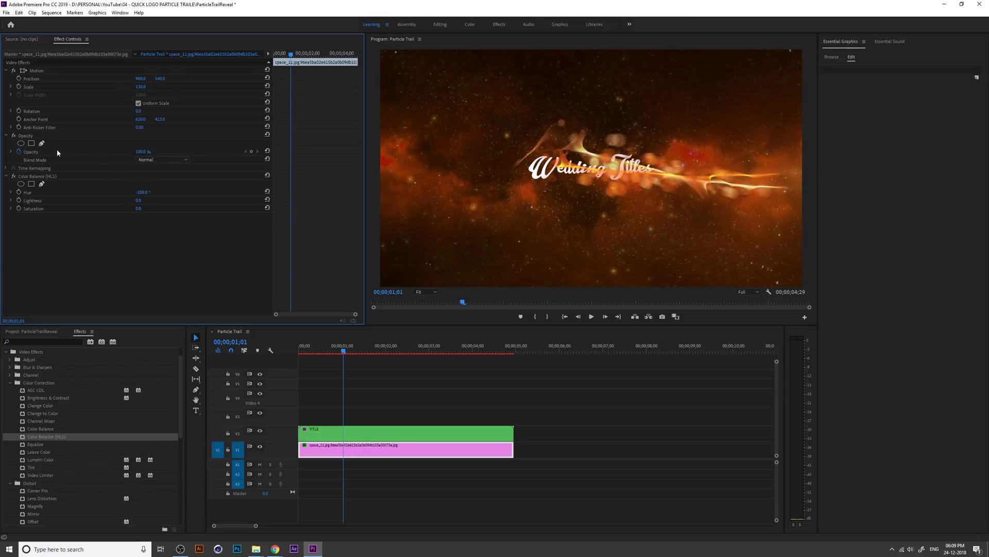
- Set the background opacity to 18% and preview the reveal from the start
{"action": "left_click", "coordinate": [142, 152]}
{"action": "type", "text": "18"}
{"action": "key", "text": "Return"}
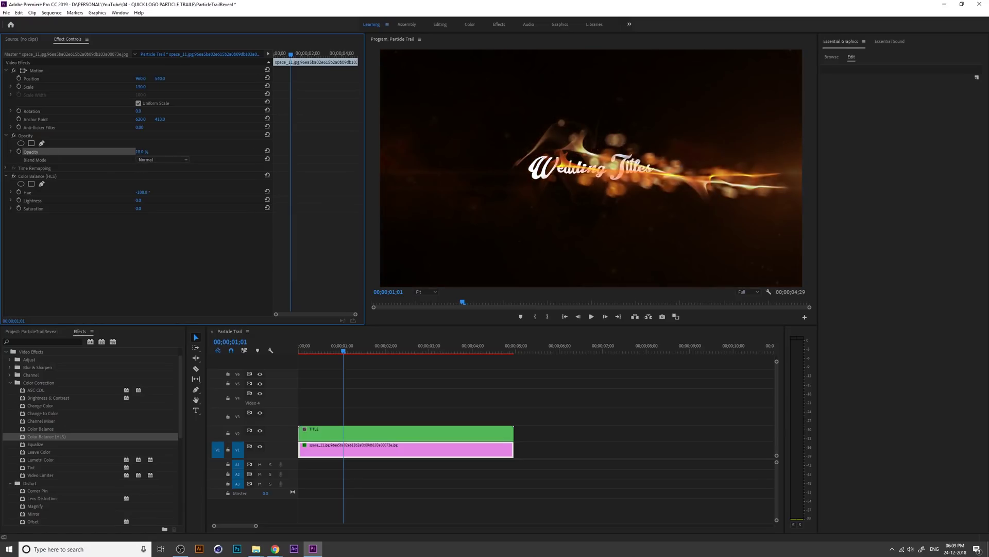
{"action": "left_click_drag", "start_coordinate": [141, 152], "coordinate": [140, 152]}
{"action": "left_click_drag", "start_coordinate": [337, 351], "coordinate": [287, 350]}
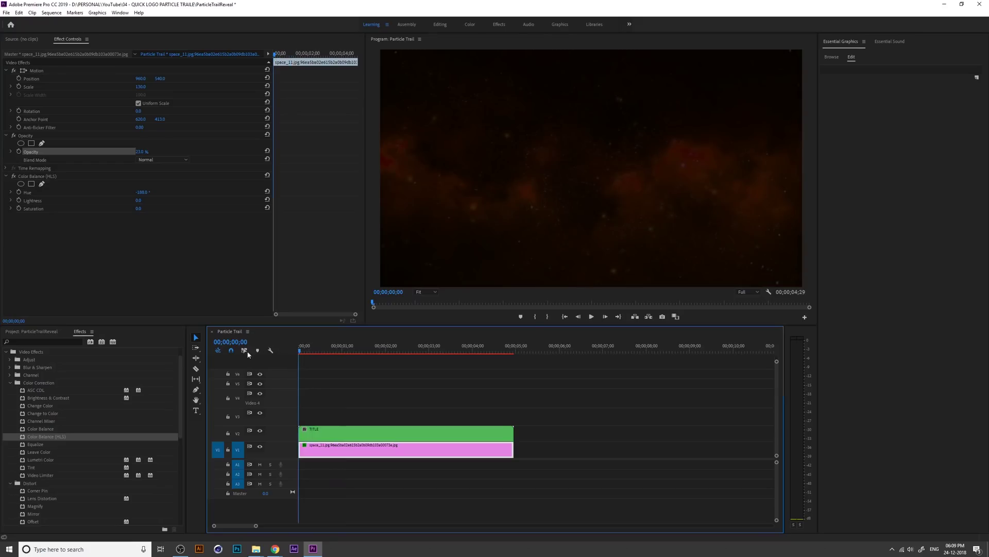
{"action": "key", "text": "space"}
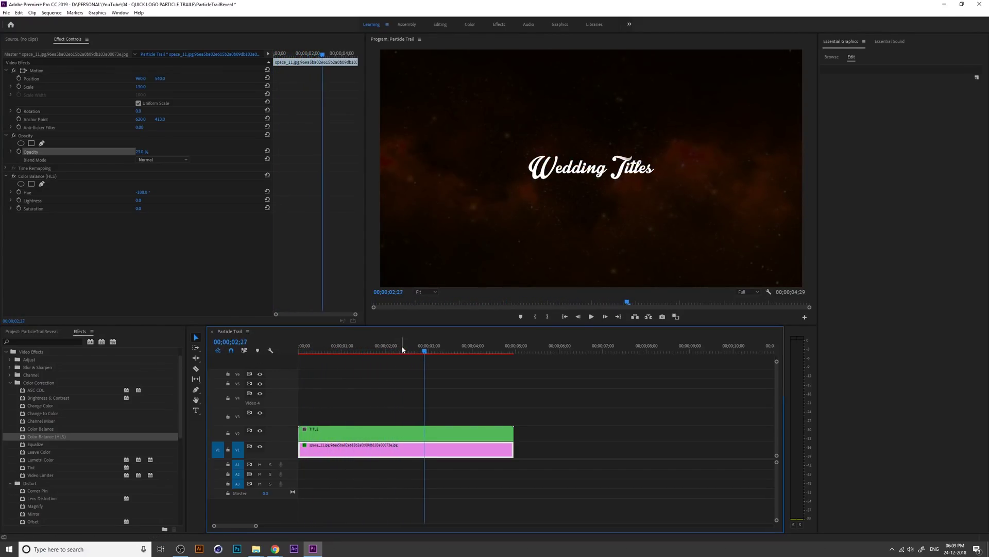
- Replay the sequence from the start twice to review the trail over the background
{"action": "left_click", "coordinate": [334, 355]}
{"action": "key", "text": "Home"}
{"action": "key", "text": "space"}
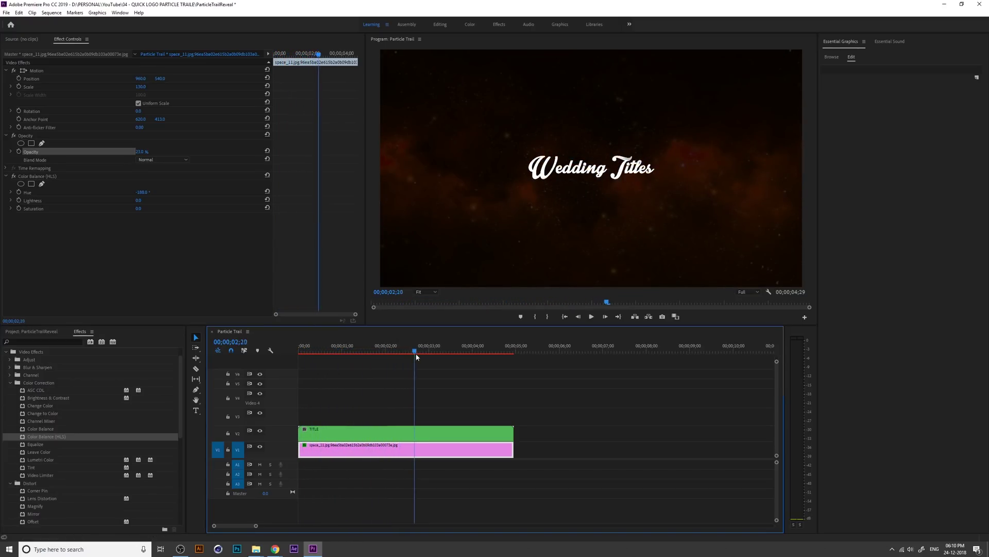
{"action": "left_click", "coordinate": [464, 354]}
{"action": "left_click_drag", "start_coordinate": [465, 355], "coordinate": [347, 363]}
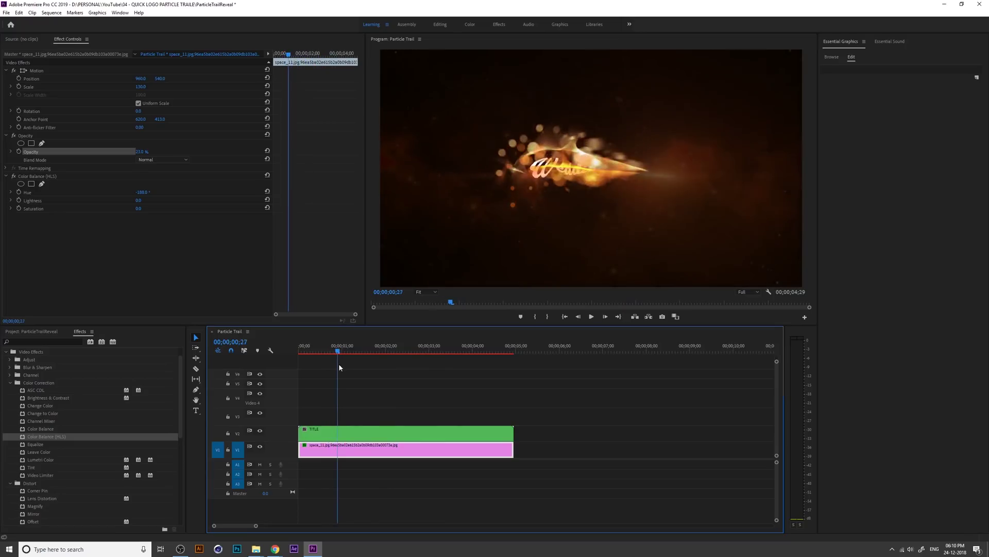
{"action": "key", "text": "Home"}
{"action": "key", "text": "space"}
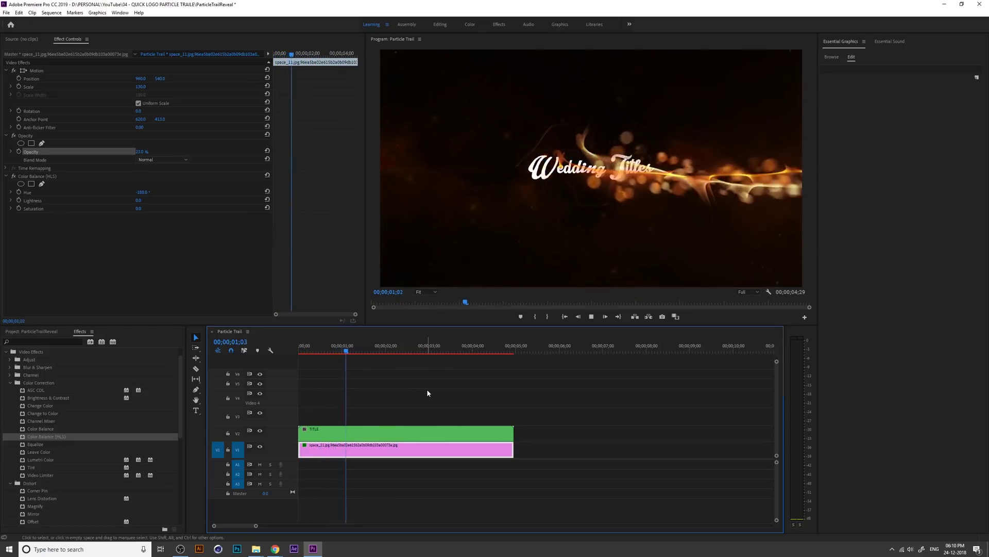
- Delete the Color Balance (HLS) hue shift from the space background
{"action": "left_click", "coordinate": [48, 176]}
{"action": "key", "text": "Delete"}
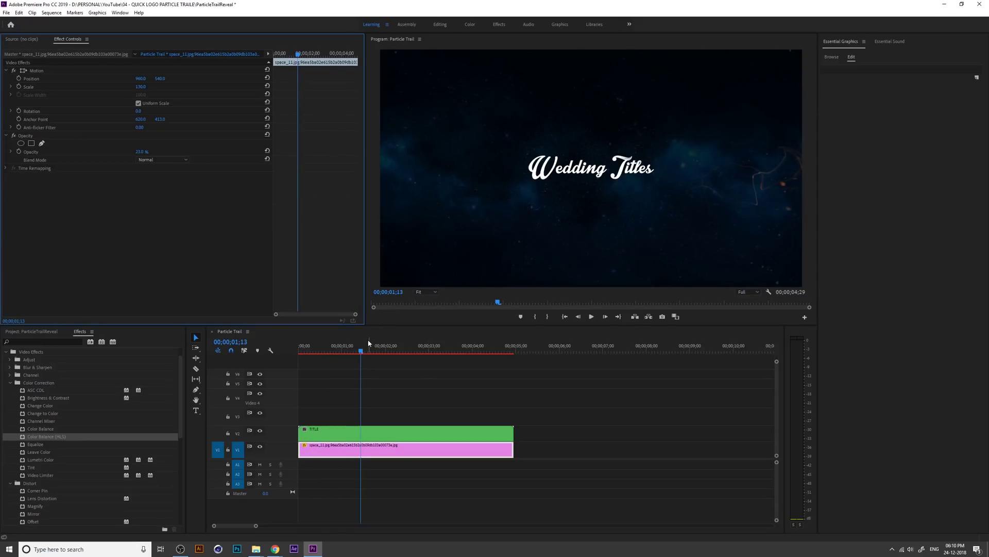
{"action": "left_click_drag", "start_coordinate": [369, 343], "coordinate": [336, 346]}
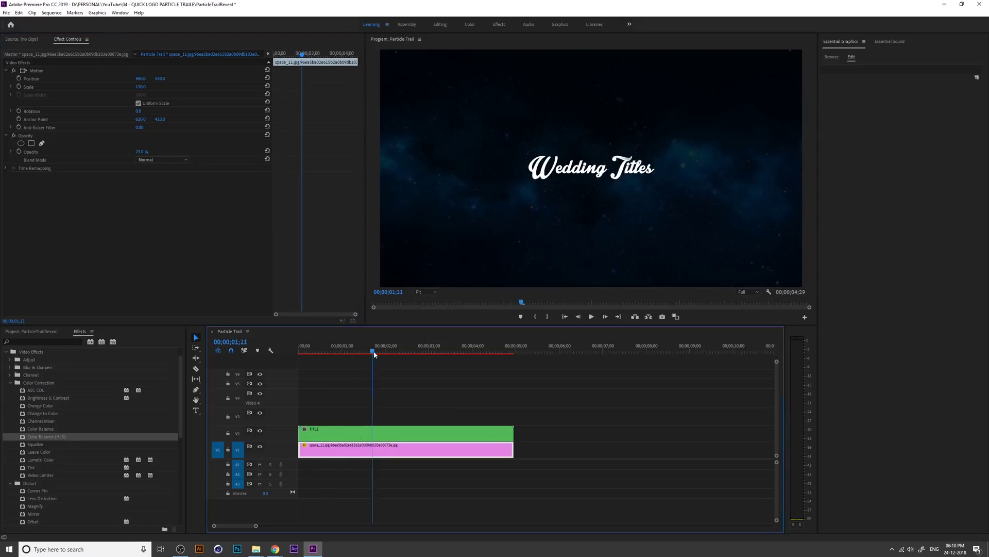
{"action": "double_click", "coordinate": [345, 432]}
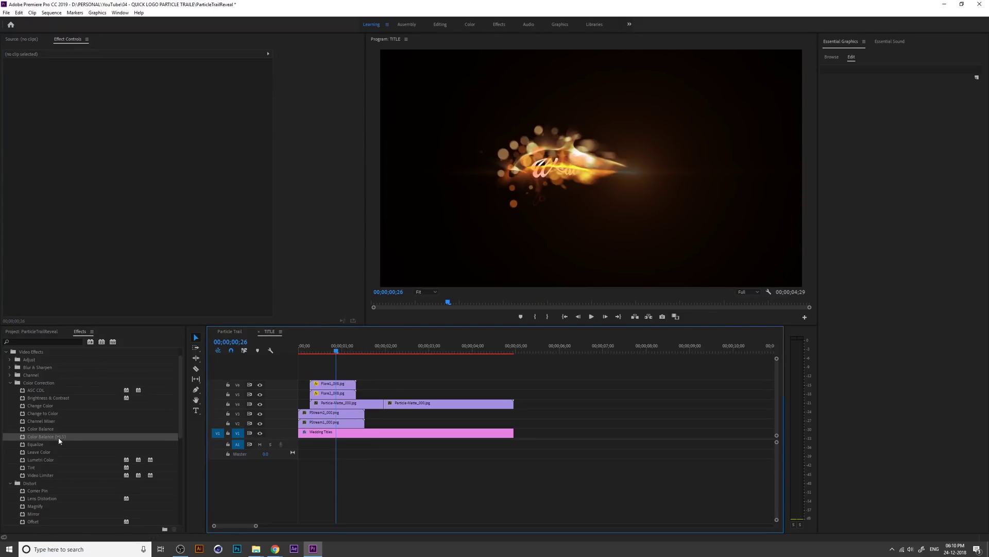
- Apply Color Balance (HLS) to PStream1, try hue shifts, and copy the effect
{"action": "left_click_drag", "start_coordinate": [59, 441], "coordinate": [325, 422]}
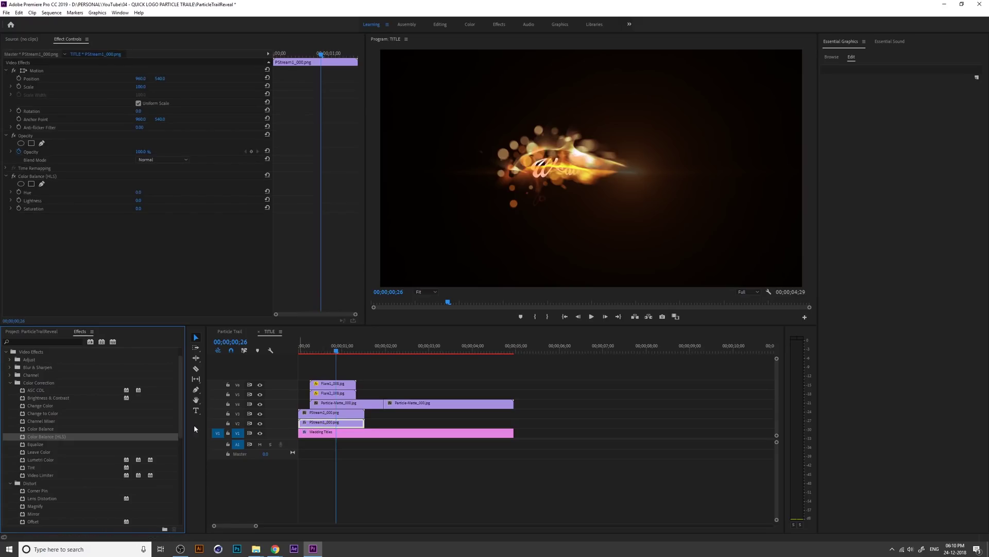
{"action": "left_click_drag", "start_coordinate": [138, 192], "coordinate": [232, 192]}
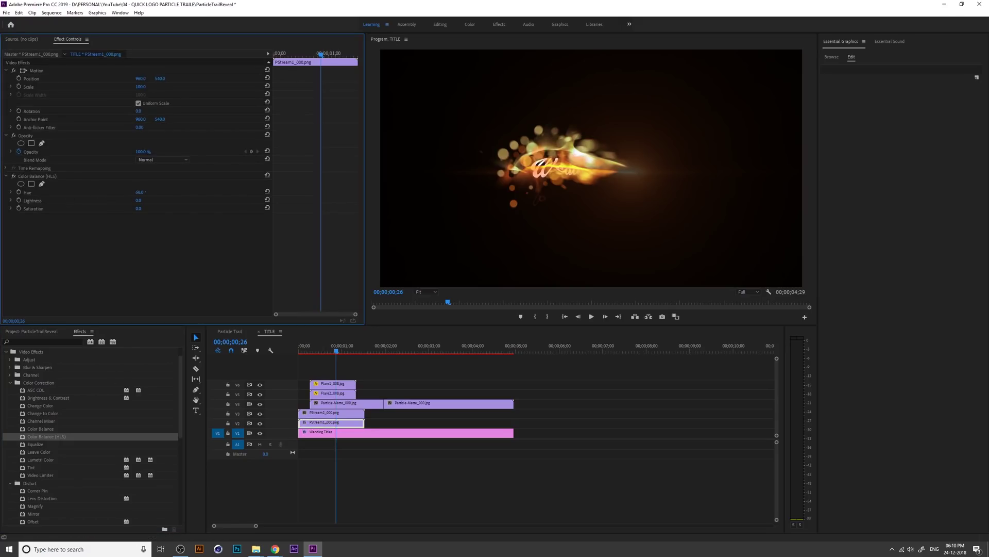
{"action": "mouse_move", "coordinate": [139, 191]}
{"action": "left_mouse_down"}
{"action": "mouse_move", "coordinate": [93, 192]}
{"action": "mouse_move", "coordinate": [117, 191]}
{"action": "left_mouse_up"}
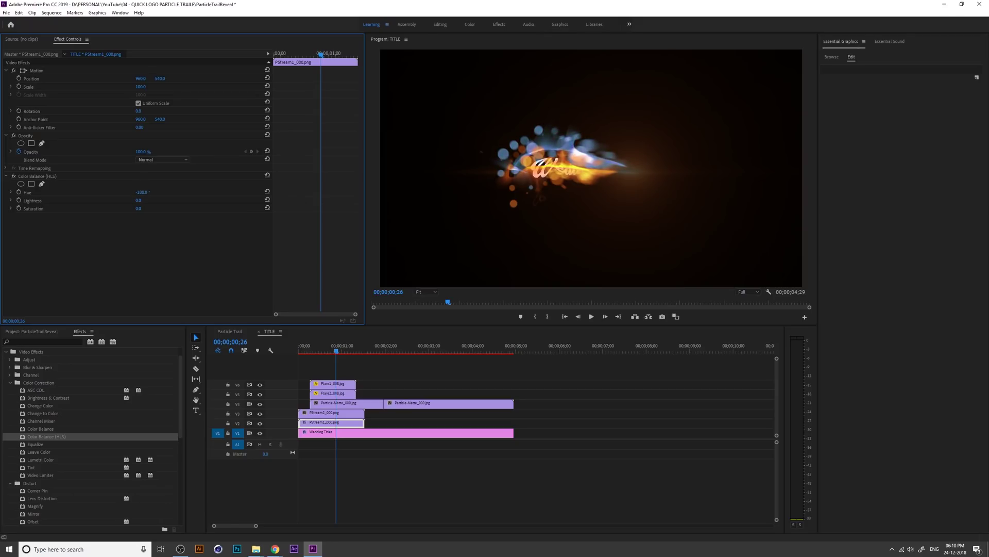
{"action": "left_click", "coordinate": [79, 178]}
{"action": "right_click", "coordinate": [84, 176]}
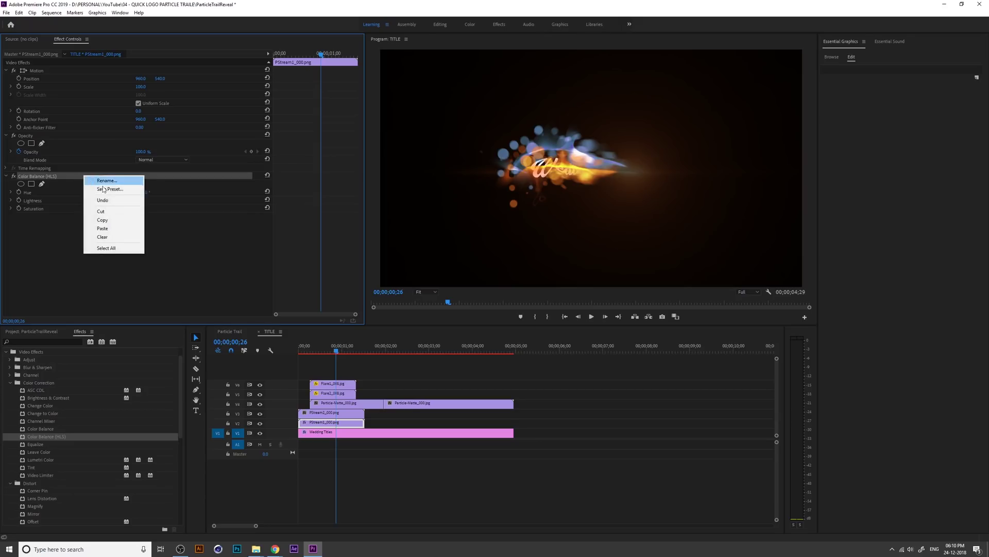
{"action": "left_click", "coordinate": [119, 222]}
- Paste the Color Balance (HLS) effect onto PStream2 and shift its hue toward purple
{"action": "left_click", "coordinate": [329, 413]}
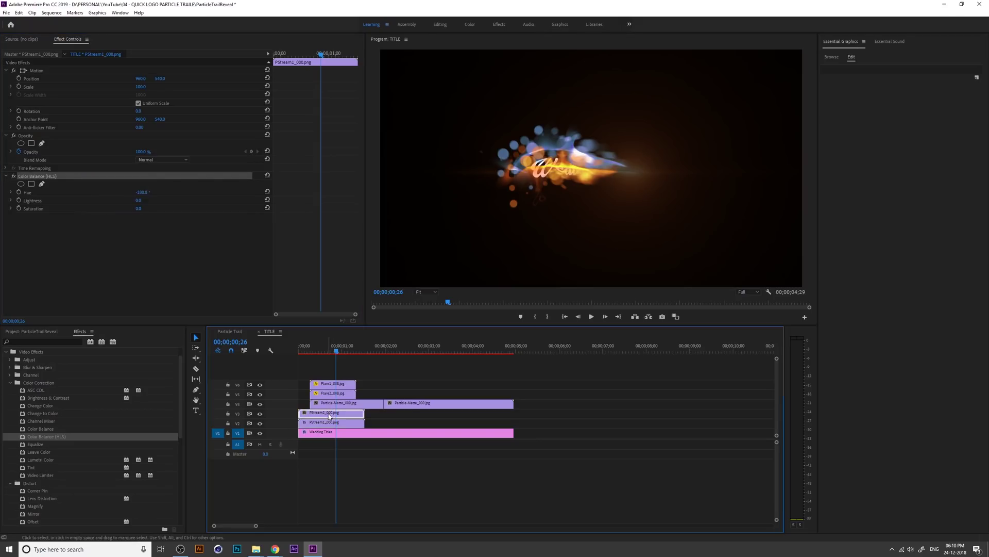
{"action": "right_click", "coordinate": [328, 414]}
{"action": "left_click", "coordinate": [66, 203]}
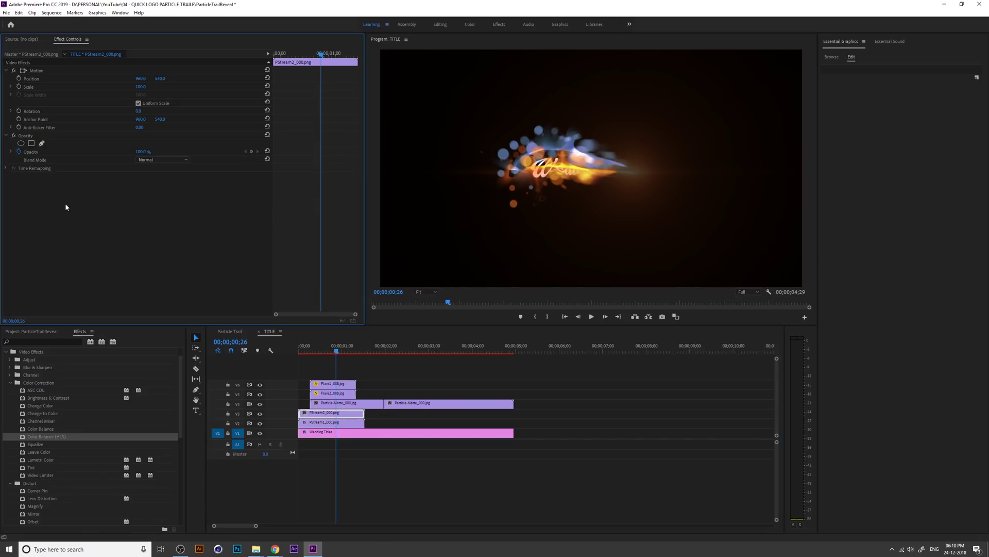
{"action": "right_click", "coordinate": [65, 203]}
{"action": "left_click", "coordinate": [94, 257]}
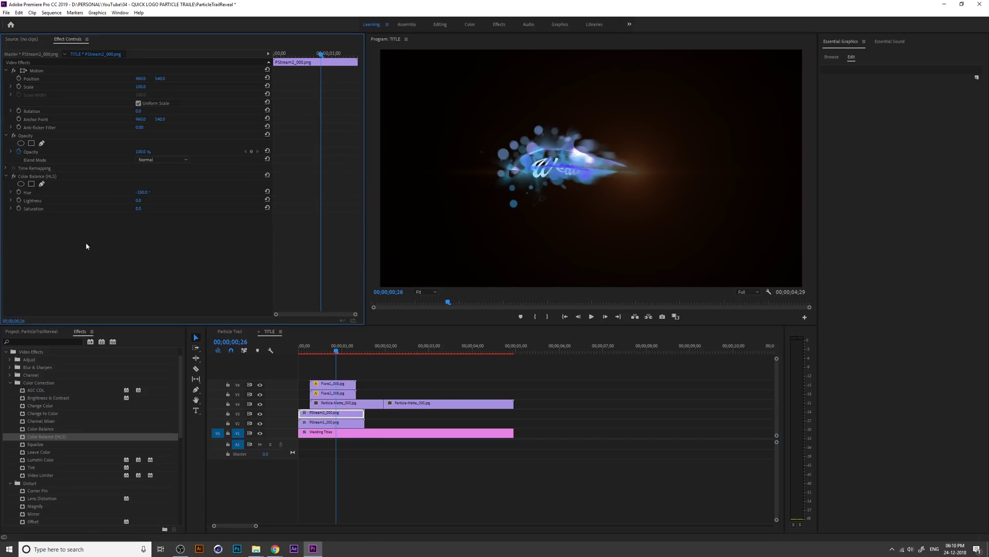
{"action": "mouse_move", "coordinate": [142, 192]}
{"action": "left_mouse_down"}
{"action": "mouse_move", "coordinate": [124, 192]}
{"action": "mouse_move", "coordinate": [155, 192]}
{"action": "mouse_move", "coordinate": [140, 192]}
{"action": "left_mouse_up"}
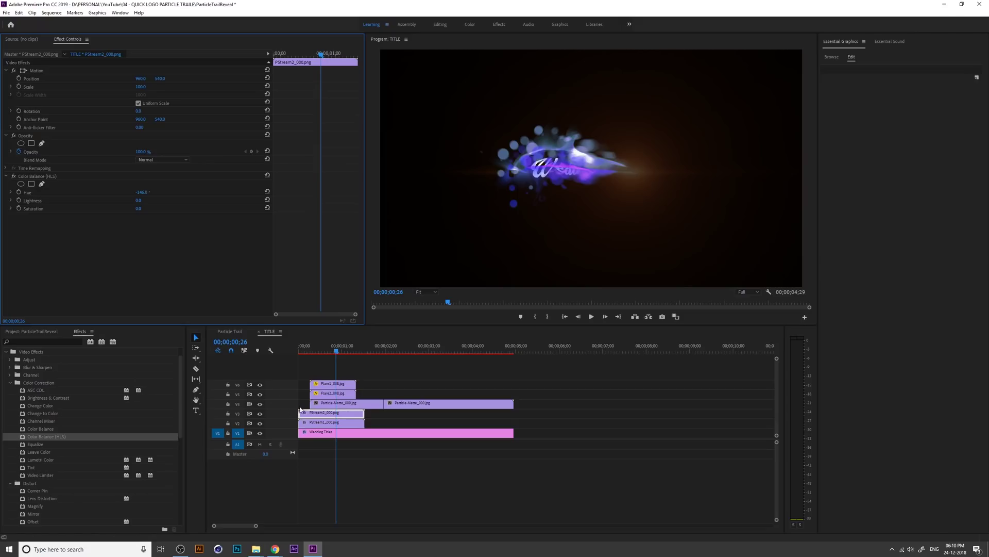
- Shift PStream1's hue to purple to match
{"action": "left_click", "coordinate": [333, 422]}
{"action": "left_click", "coordinate": [145, 202]}
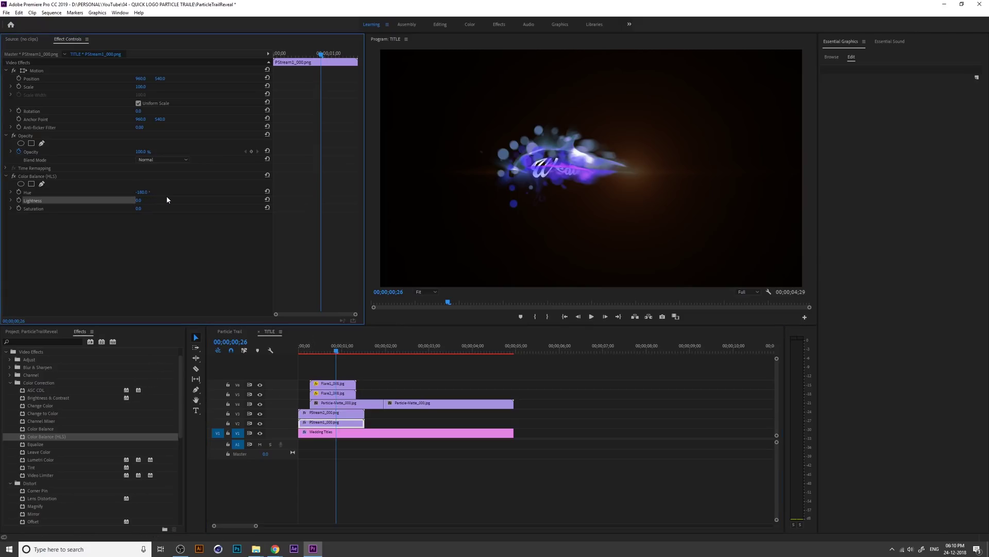
{"action": "mouse_move", "coordinate": [142, 192]}
{"action": "left_mouse_down"}
{"action": "mouse_move", "coordinate": [193, 192]}
{"action": "mouse_move", "coordinate": [124, 192]}
{"action": "left_mouse_up"}
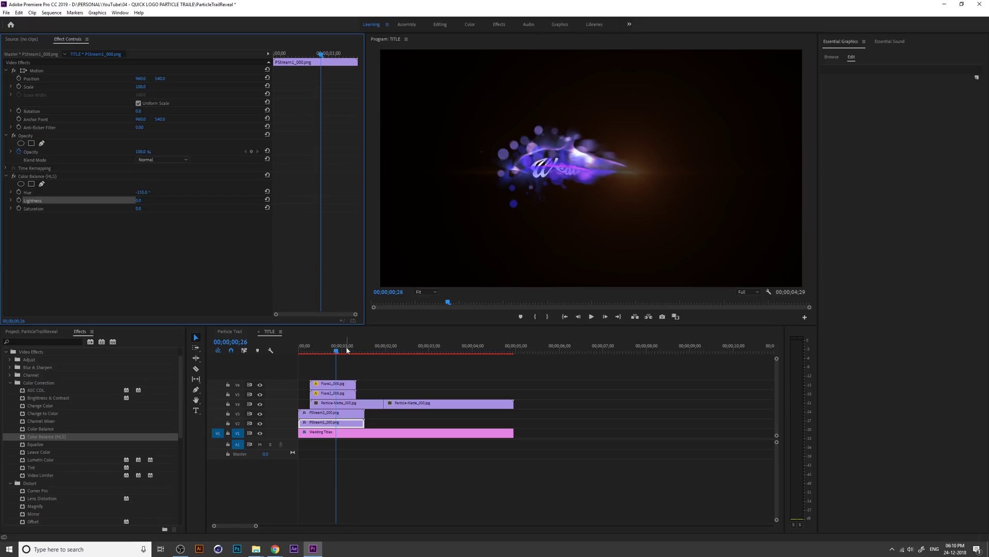
- Preview the purple particles in TITLE, then play the Particle Trail sequence
{"action": "left_click_drag", "start_coordinate": [341, 348], "coordinate": [301, 350]}
{"action": "key", "text": "space"}
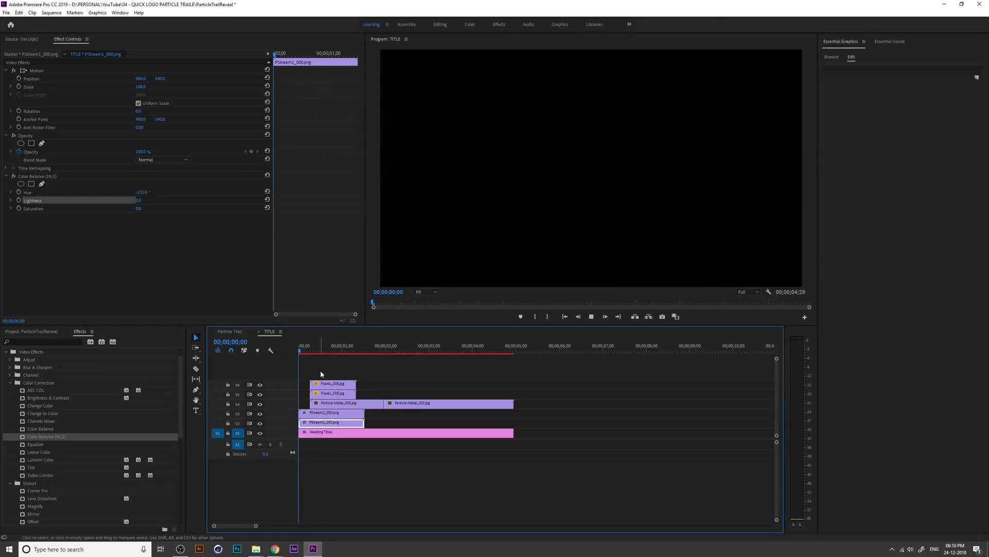
{"action": "key", "text": "space"}
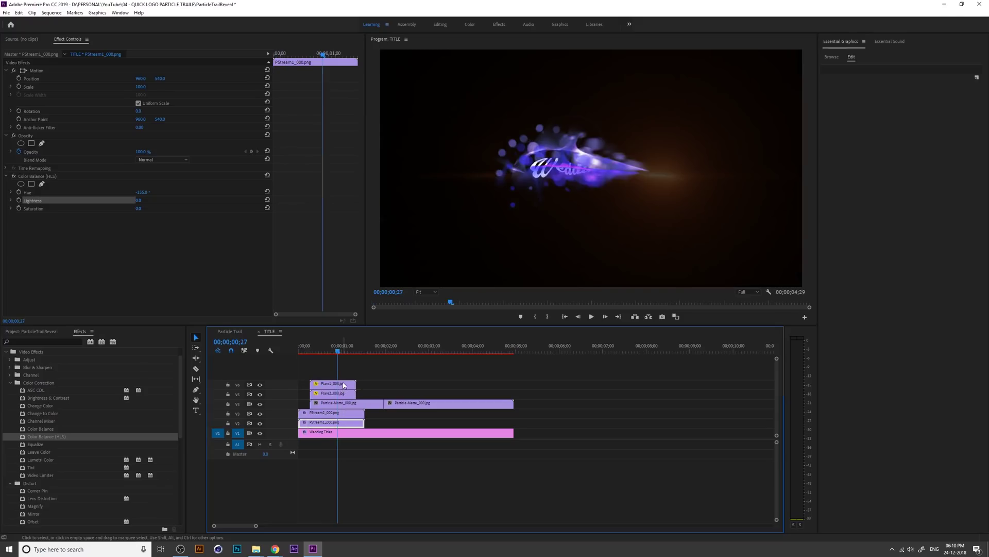
{"action": "left_click", "coordinate": [230, 330]}
{"action": "key", "text": "space"}
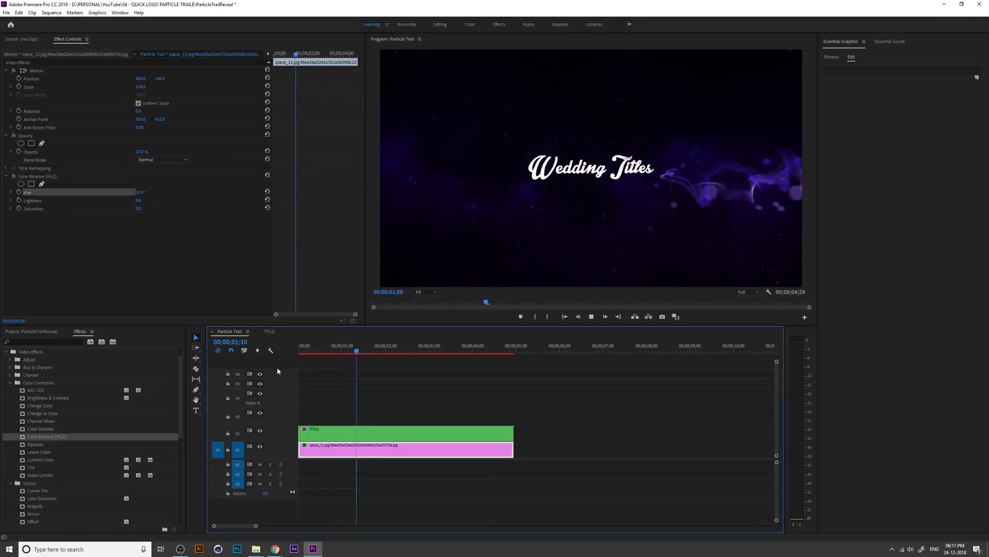
{"action": "key", "text": "space"}
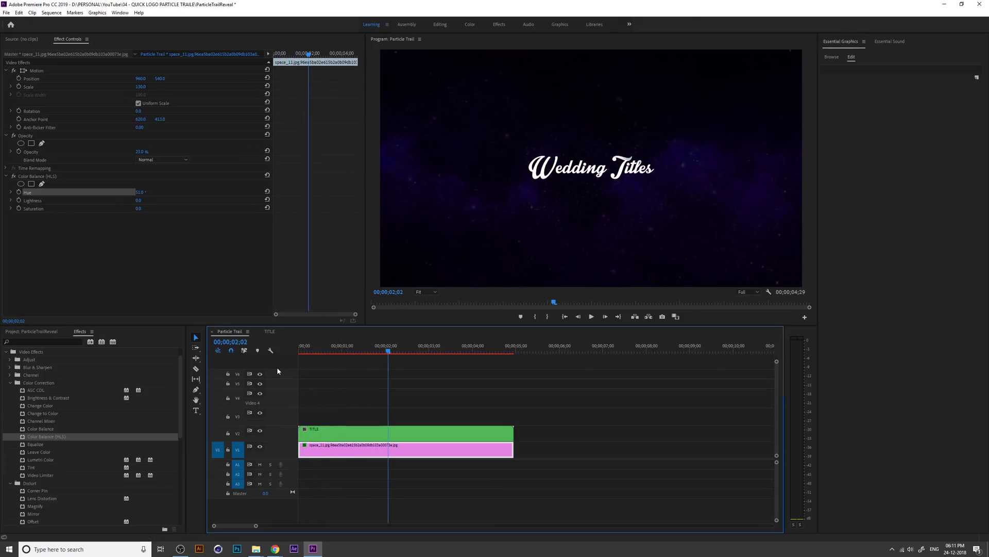